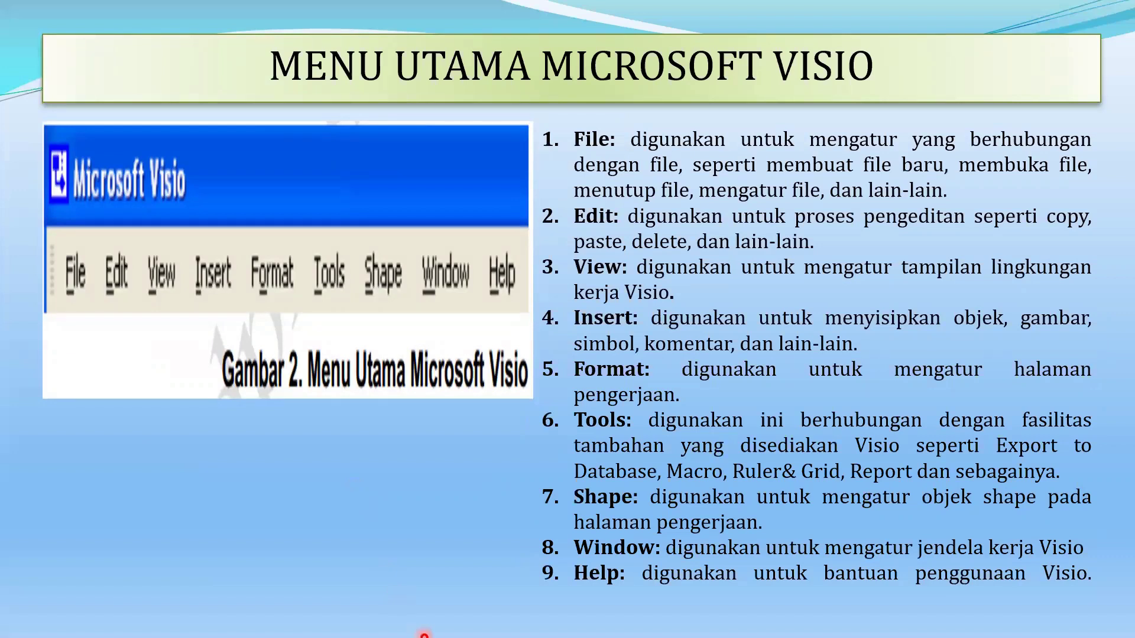
# Switch to Visio and look through the available drawing templates.
pyautogui.press('super')
pyautogui.click(419, 623)
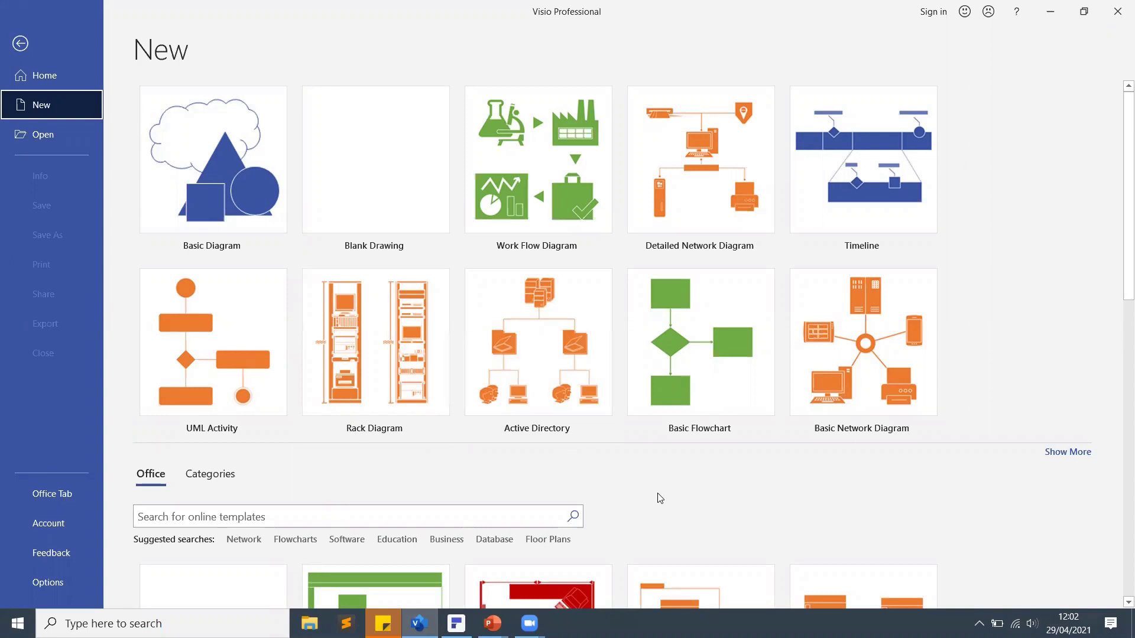
pyautogui.scroll(-3, 703, 509)
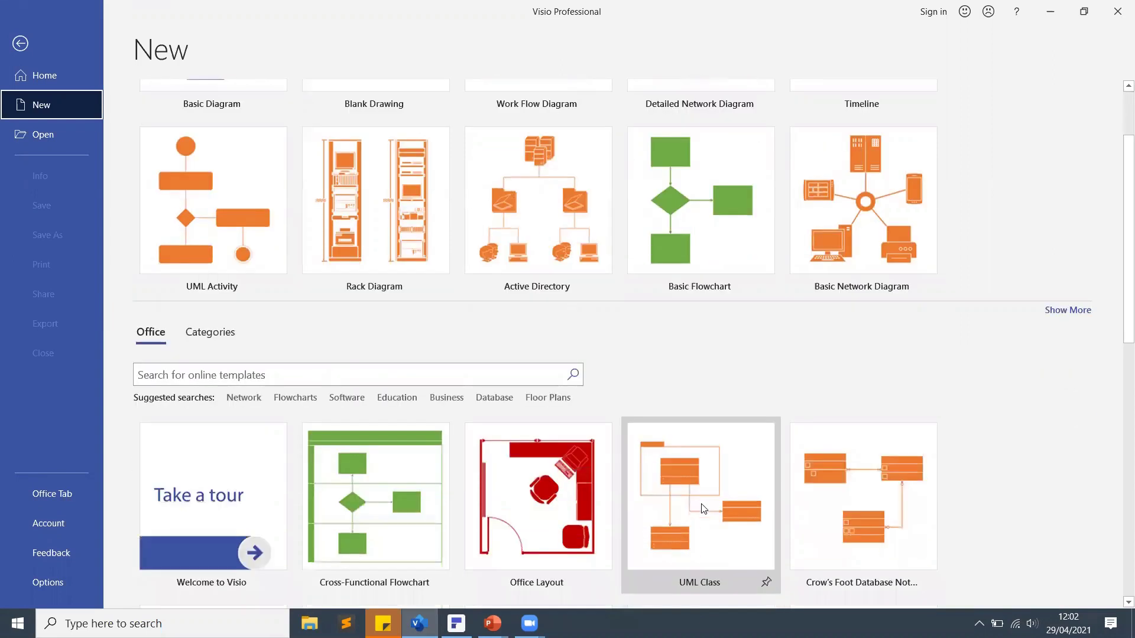
pyautogui.scroll(-6, 704, 509)
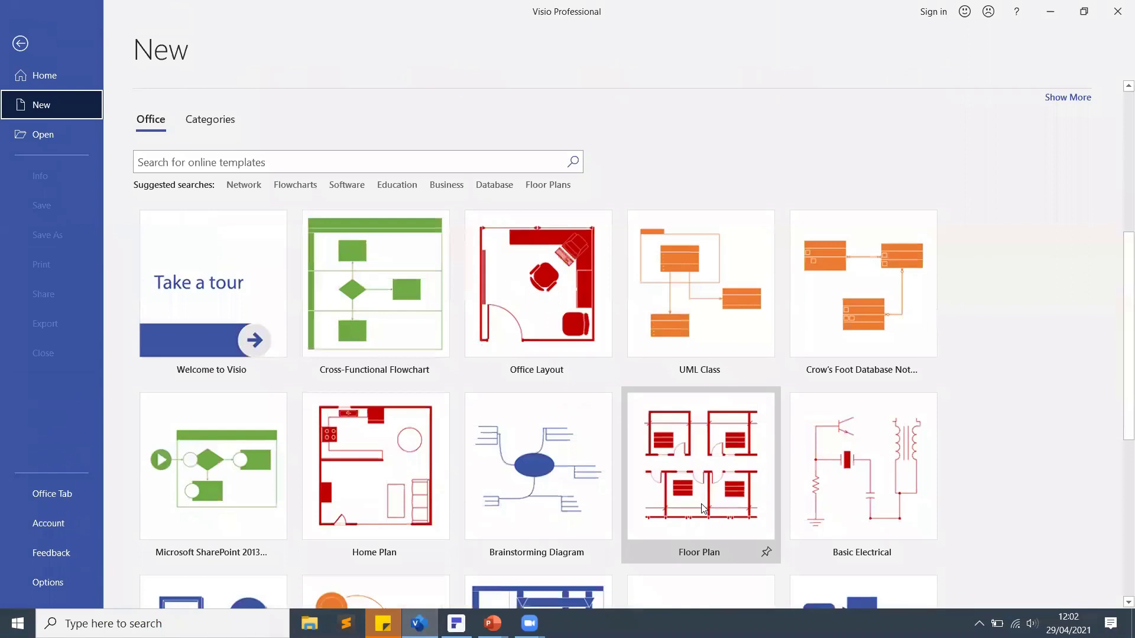
pyautogui.scroll(-2, 703, 509)
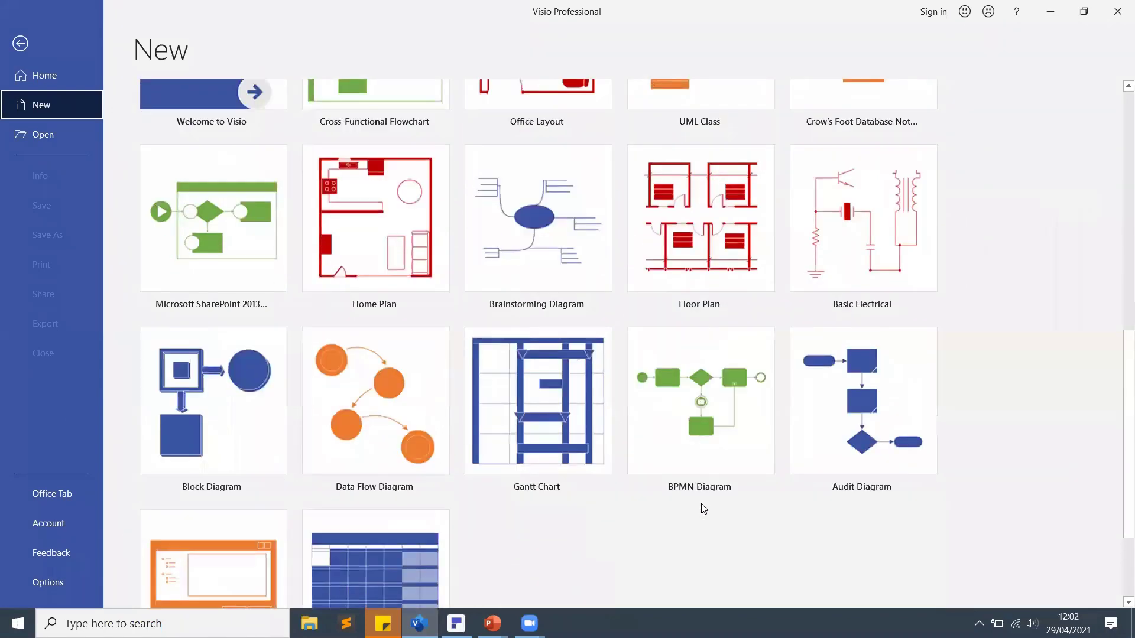
pyautogui.scroll(-2, 763, 512)
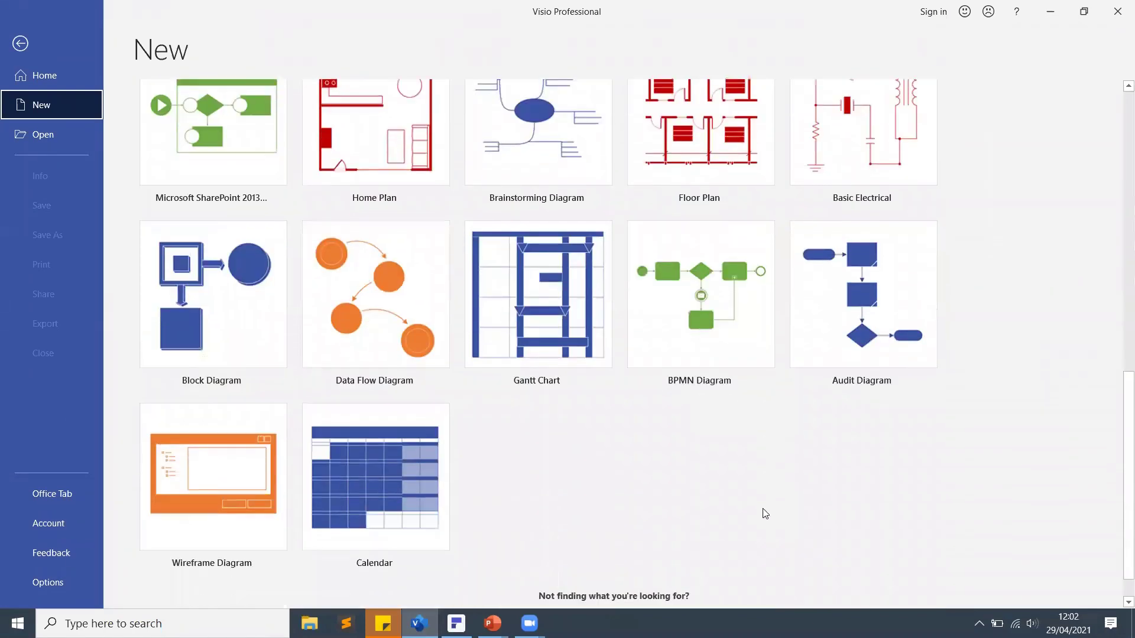
pyautogui.scroll(7, 765, 513)
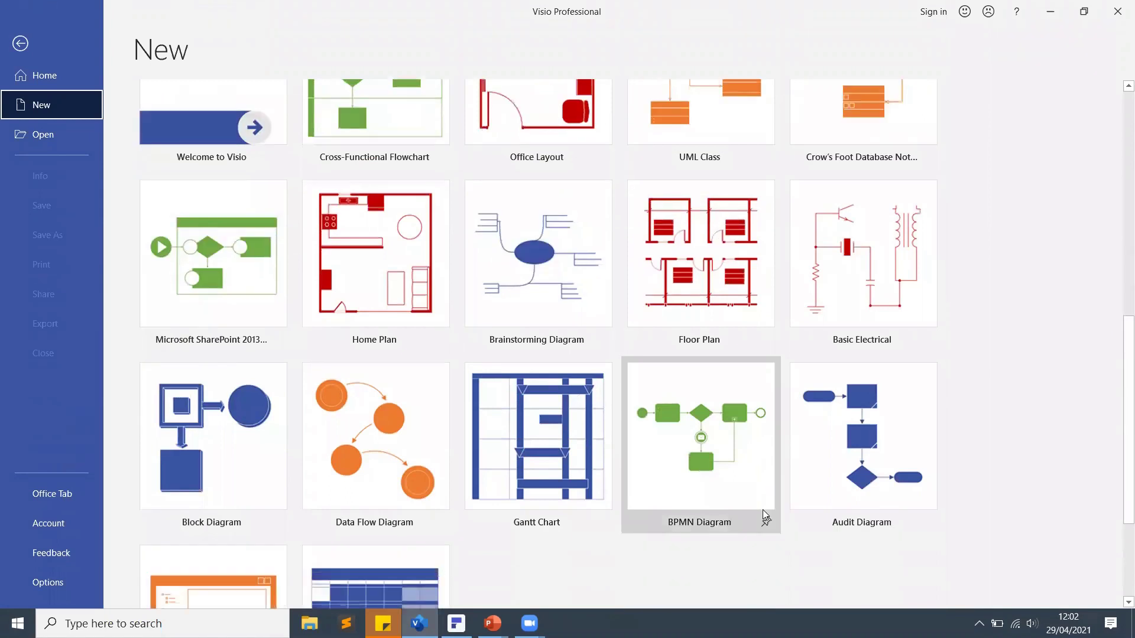
pyautogui.scroll(5, 762, 513)
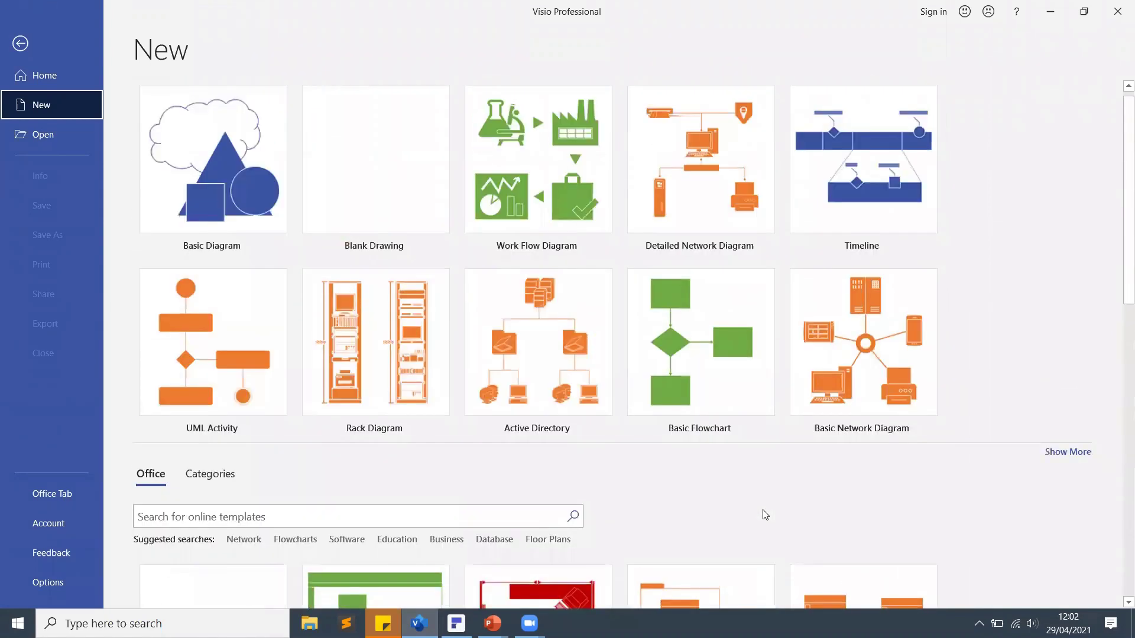
pyautogui.scroll(-1, 248, 224)
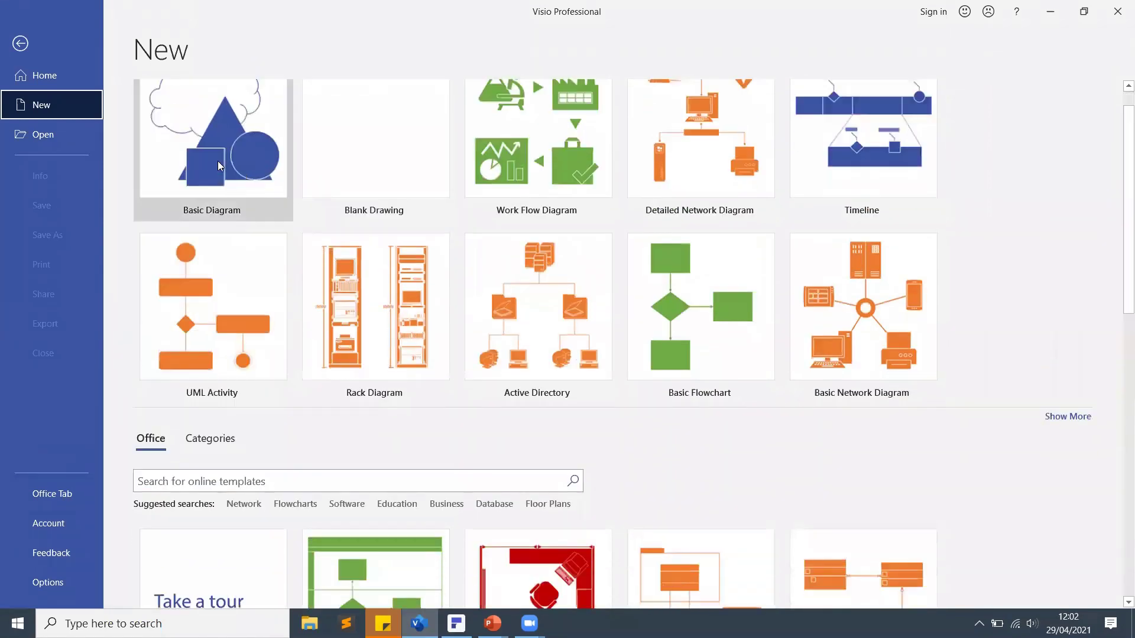
# Create a new drawing from the Basic Diagram template with Metric Units.
pyautogui.scroll(1, 213, 149)
pyautogui.click(213, 149)
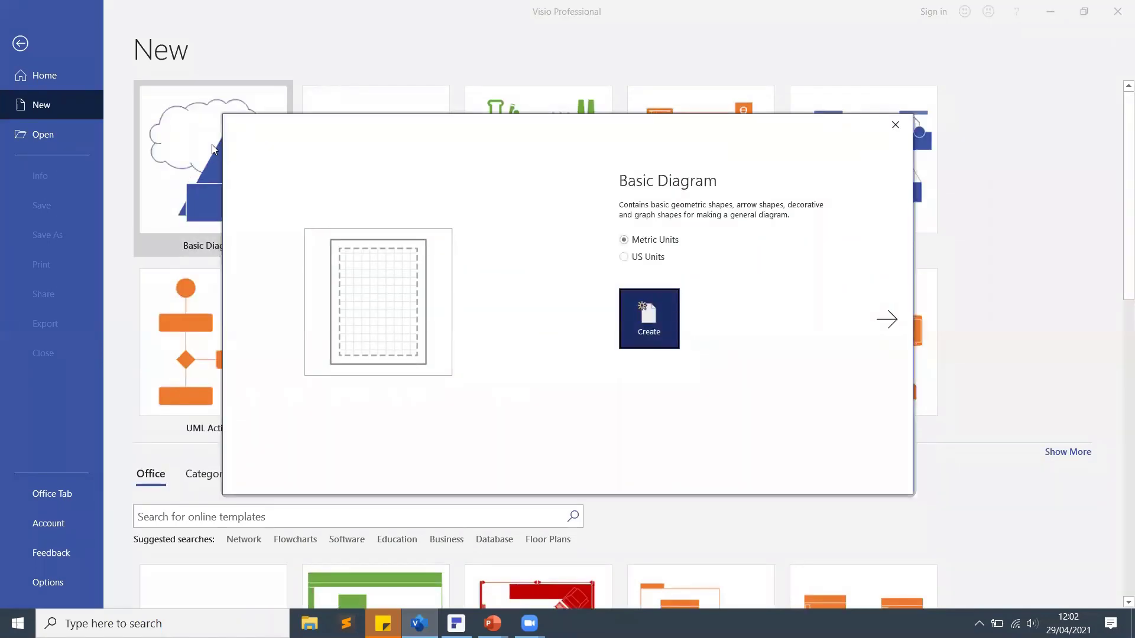
pyautogui.click(896, 125)
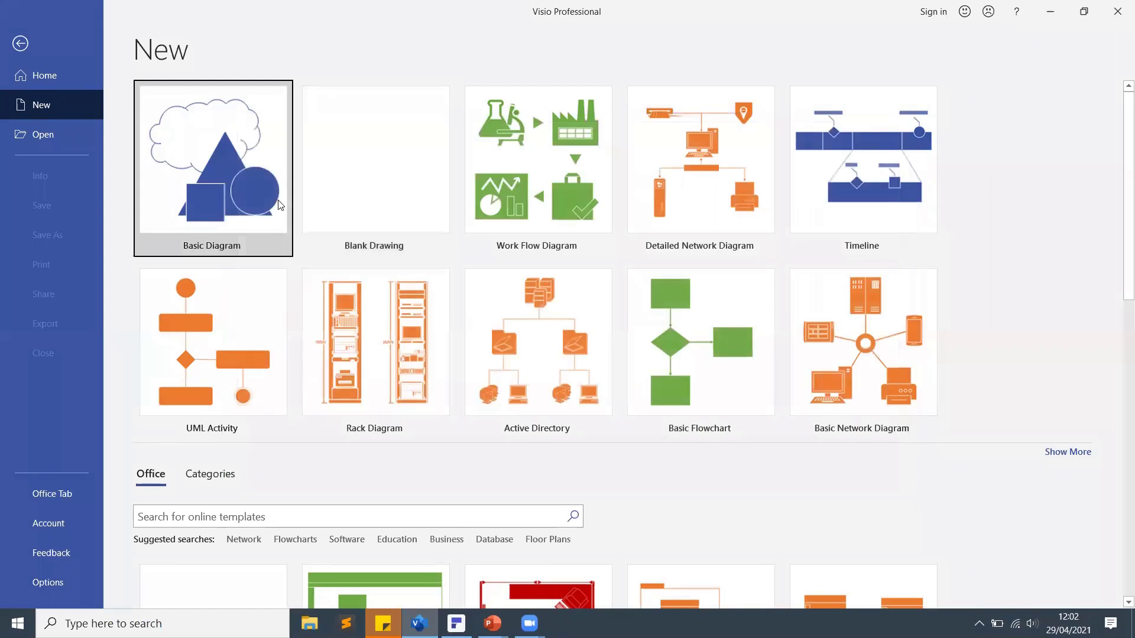
pyautogui.click(220, 153)
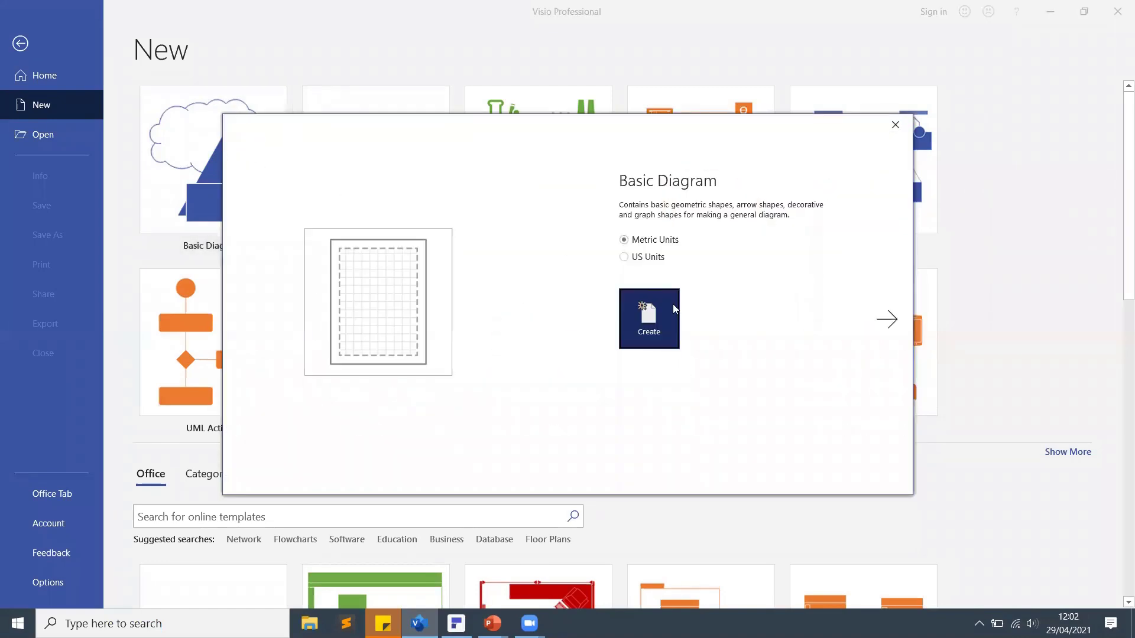
pyautogui.click(654, 322)
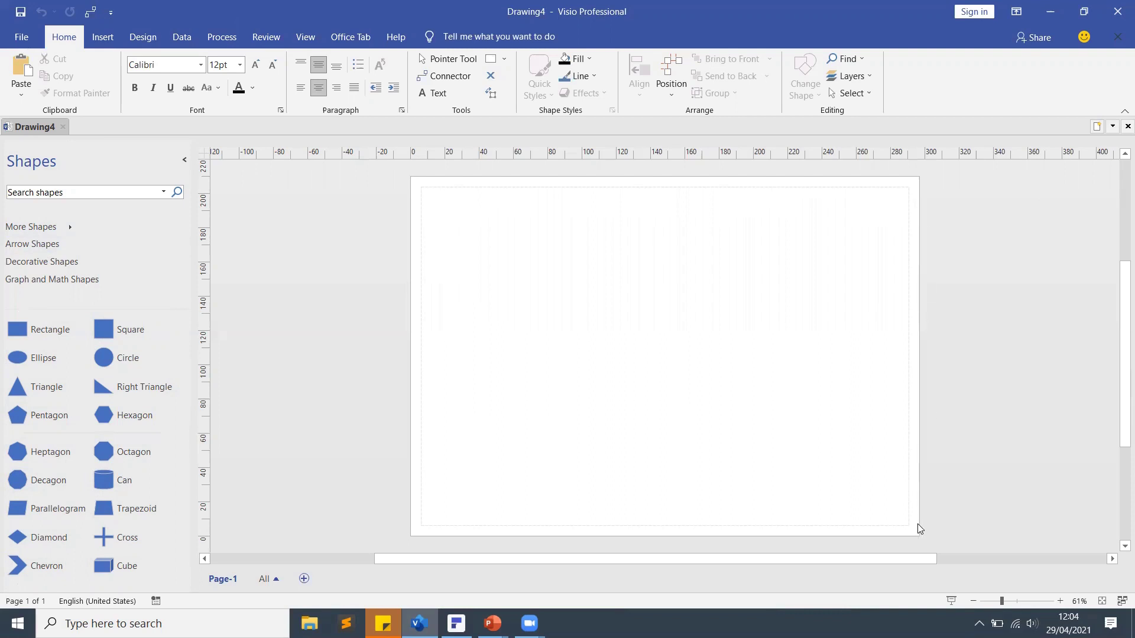
# Place two Rectangle shapes on the page, one below the other, in the upper middle.
pyautogui.click(1060, 601)
pyautogui.click(1059, 601)
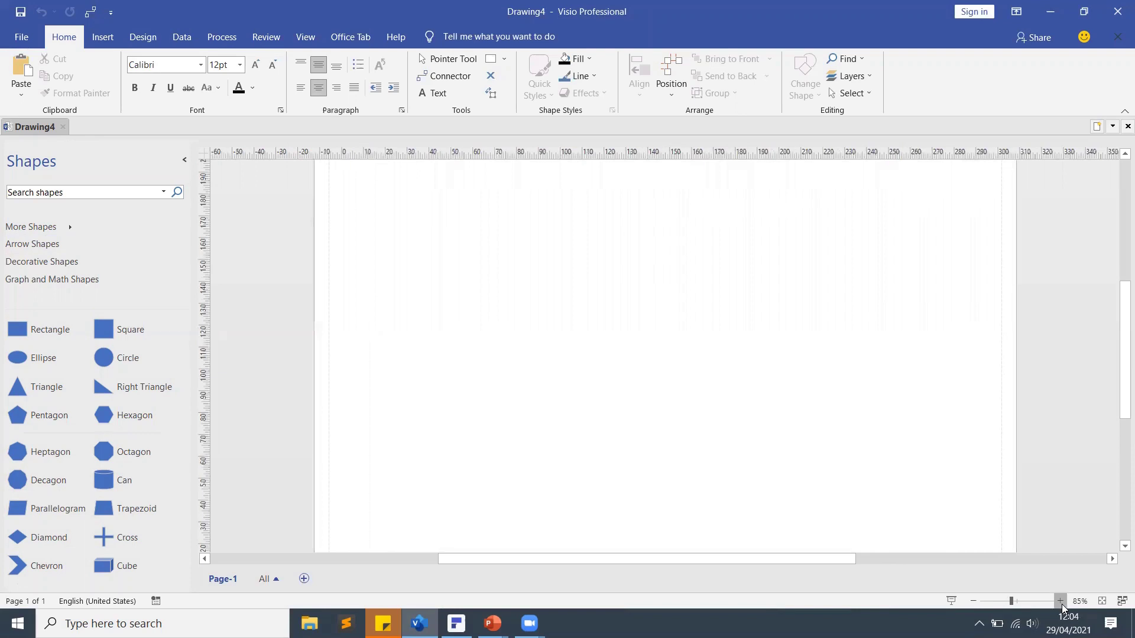
pyautogui.moveTo(1118, 362); pyautogui.dragTo(1119, 327)
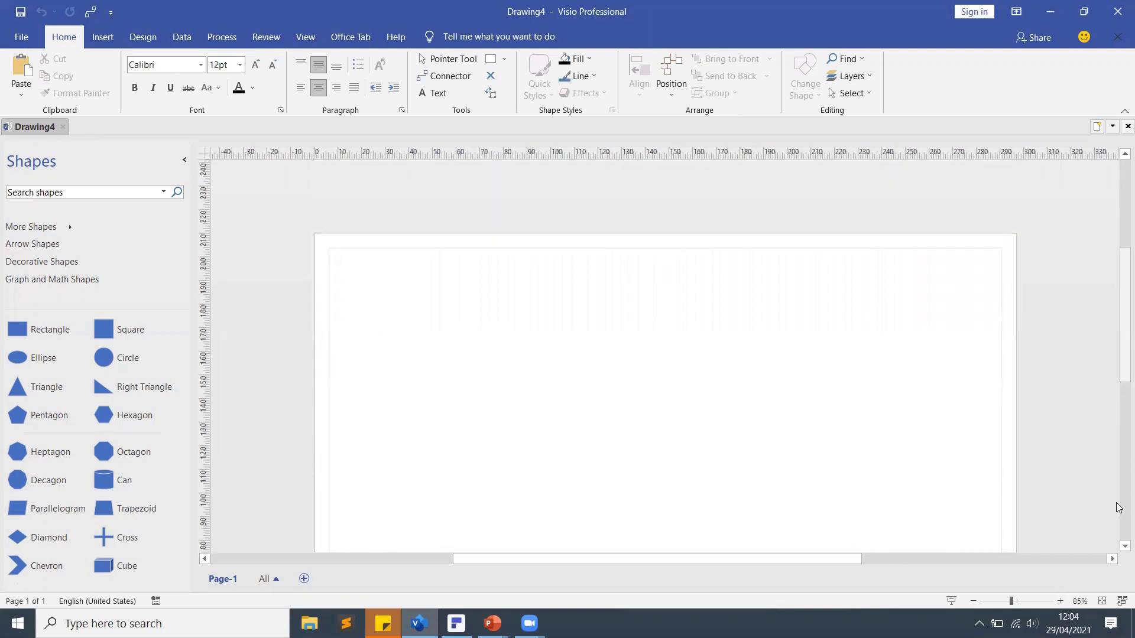
pyautogui.click(1059, 601)
pyautogui.click(1060, 601)
pyautogui.moveTo(1119, 332); pyautogui.dragTo(1117, 332)
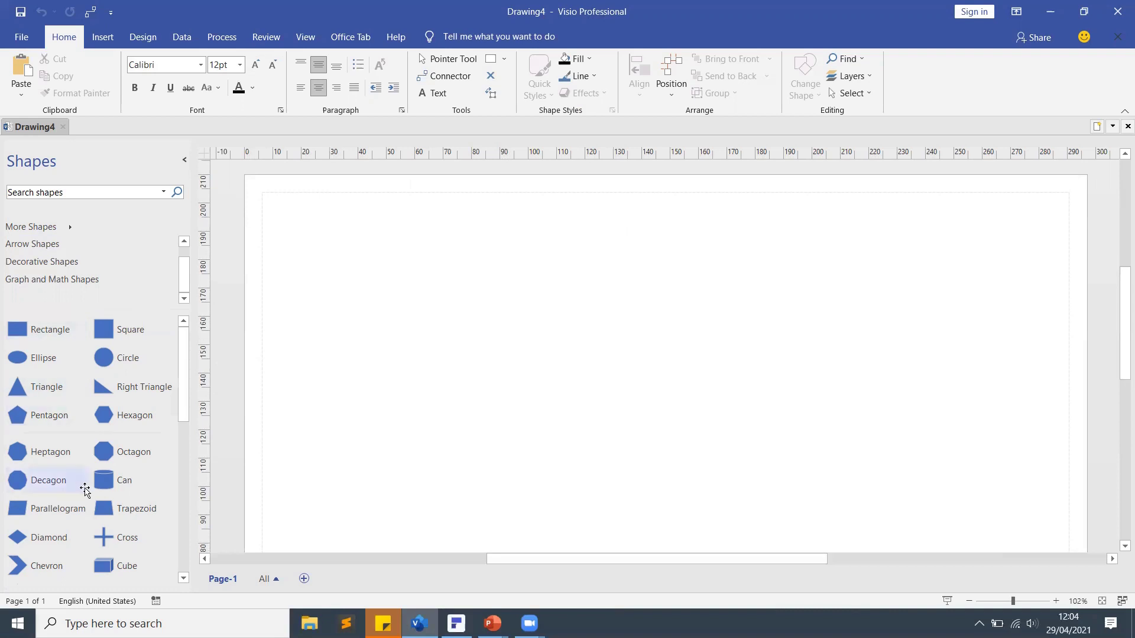
pyautogui.moveTo(43, 330); pyautogui.dragTo(615, 256)
pyautogui.moveTo(617, 296); pyautogui.dragTo(617, 259)
pyautogui.click(624, 293)
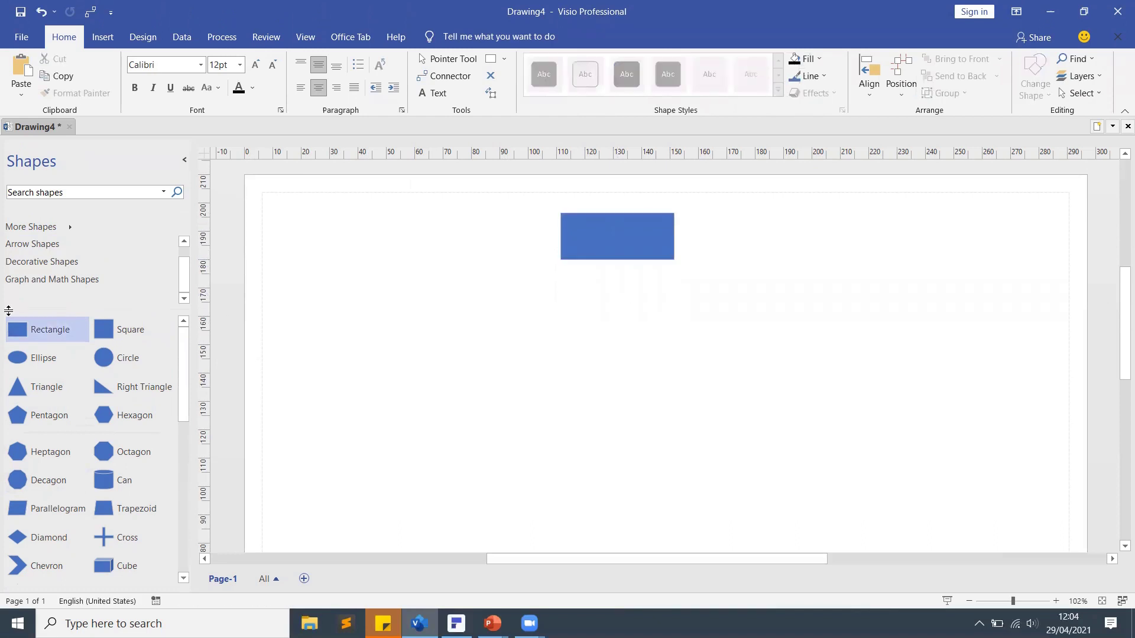
pyautogui.moveTo(18, 330); pyautogui.dragTo(625, 365)
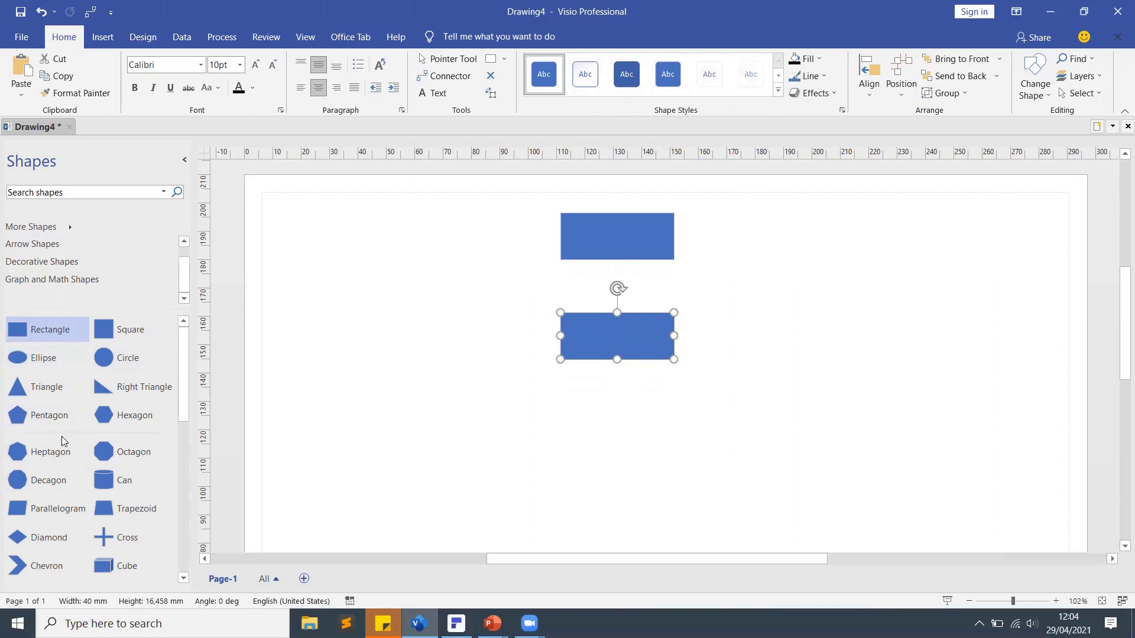
pyautogui.scroll(-6, 63, 442)
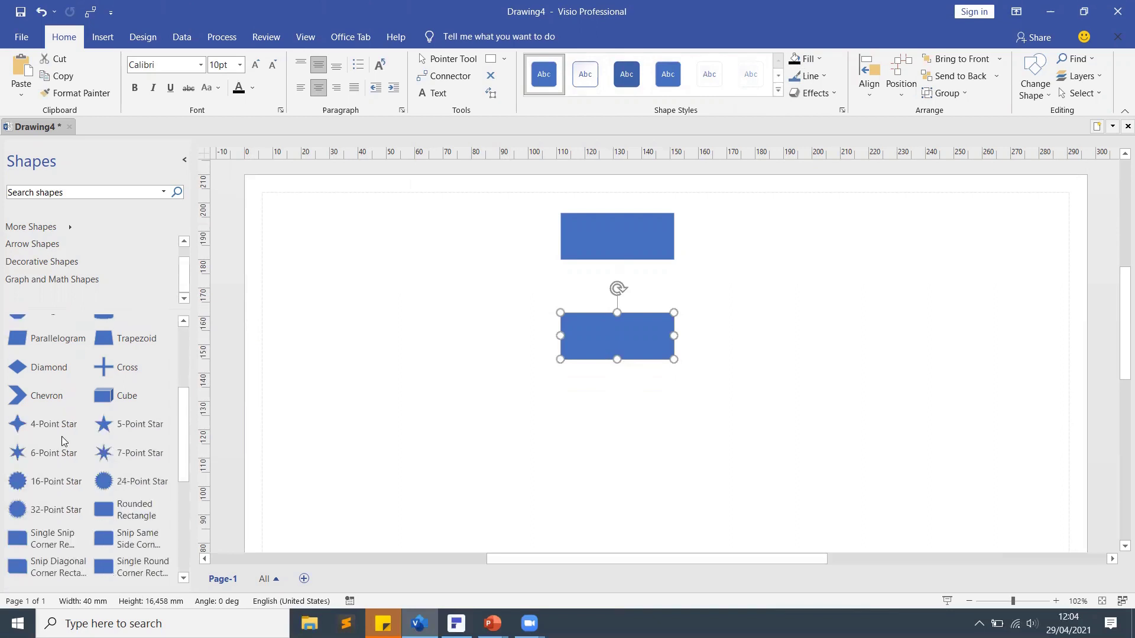
pyautogui.scroll(-7, 63, 441)
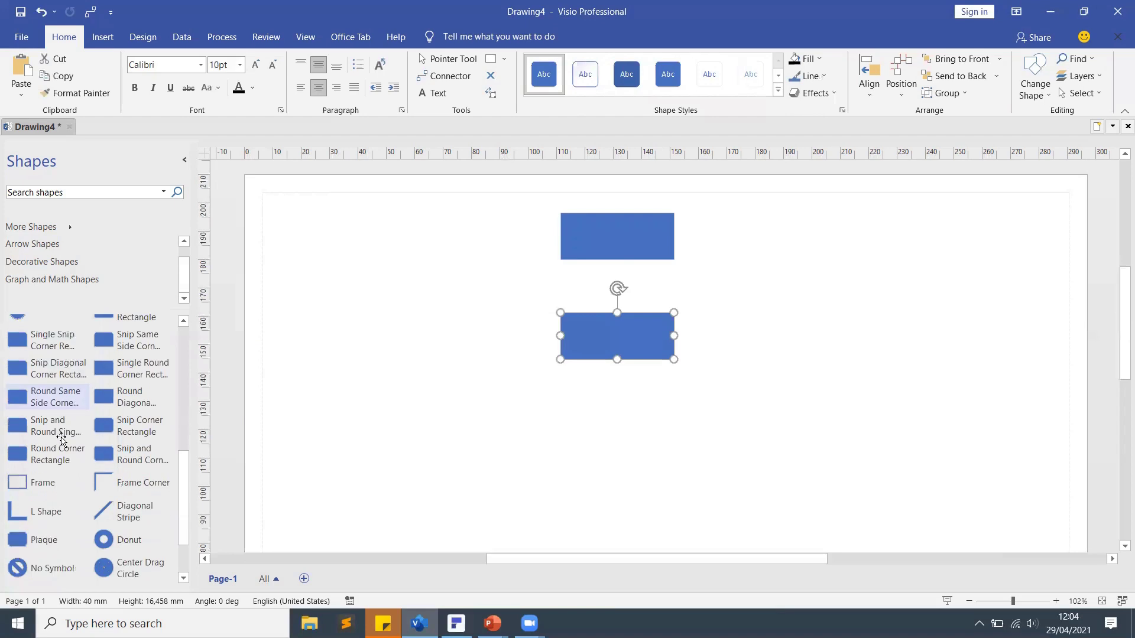
pyautogui.scroll(-2, 62, 440)
pyautogui.scroll(3, 62, 440)
pyautogui.scroll(9, 62, 440)
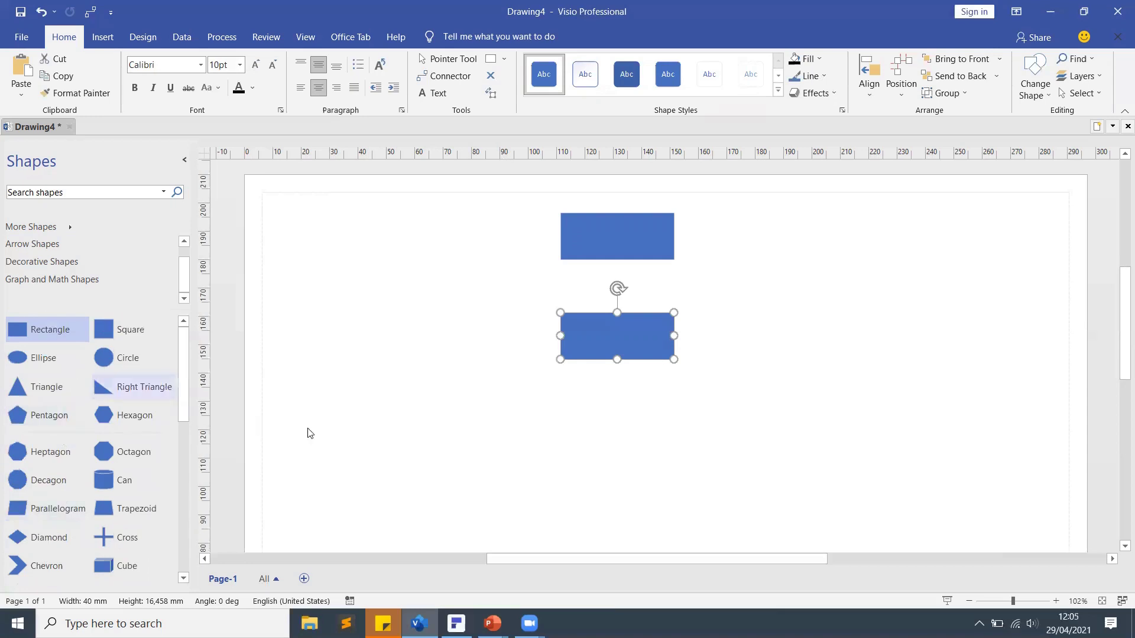
# Move the upper rectangle slightly down, keeping it aligned with the lower one.
pyautogui.click(573, 406)
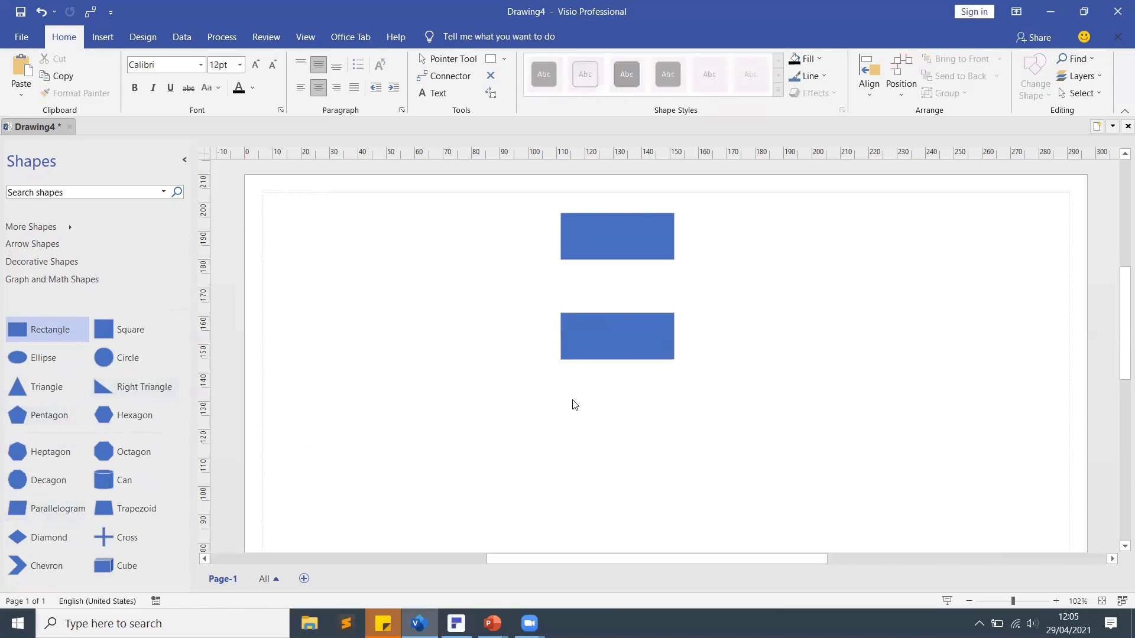
pyautogui.moveTo(608, 230); pyautogui.dragTo(604, 238)
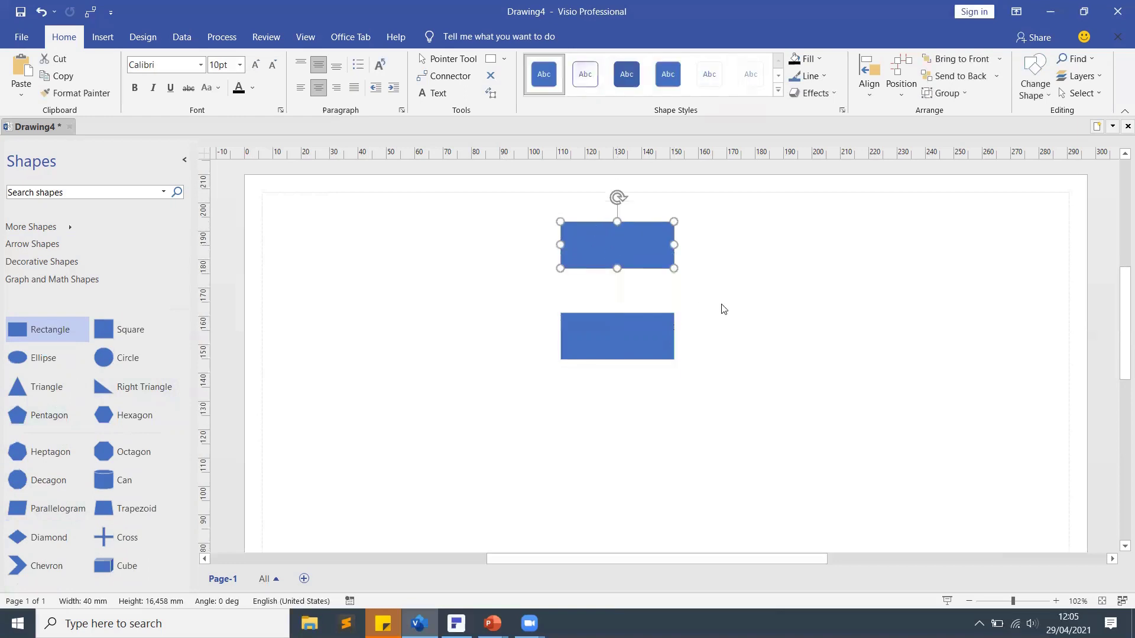
pyautogui.click(641, 264)
pyautogui.click(777, 90)
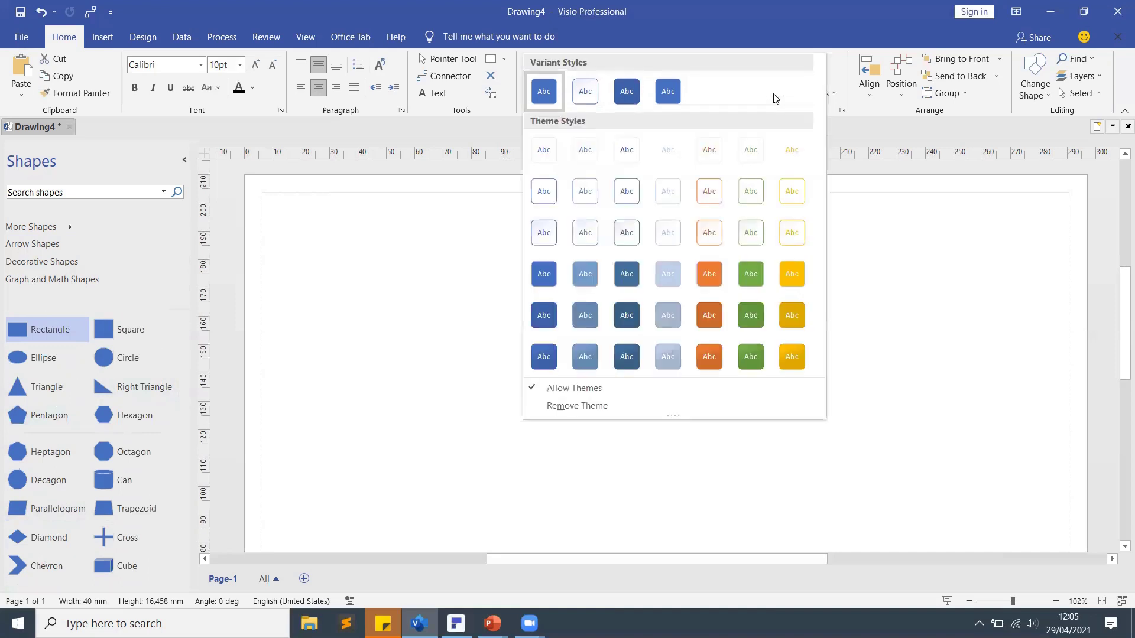
pyautogui.click(741, 11)
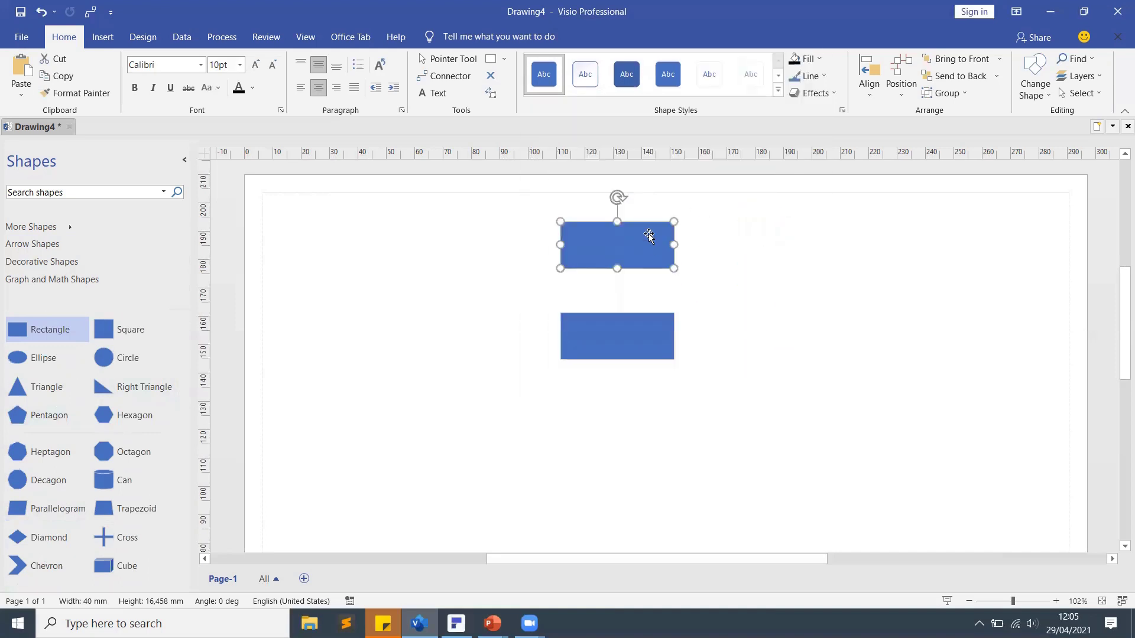
pyautogui.click(731, 217)
# Apply the orange-outlined theme style with a pale gradient fill to both the upper and lower rectangles.
pyautogui.click(647, 250)
pyautogui.click(777, 90)
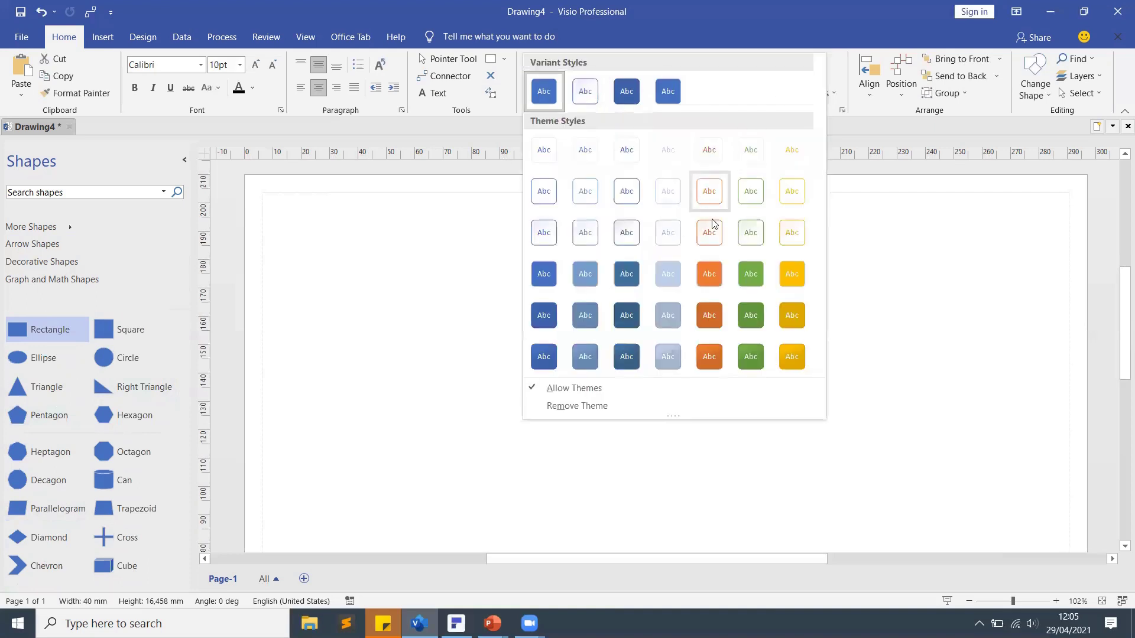
pyautogui.click(709, 232)
pyautogui.click(706, 232)
pyautogui.click(664, 331)
pyautogui.click(778, 91)
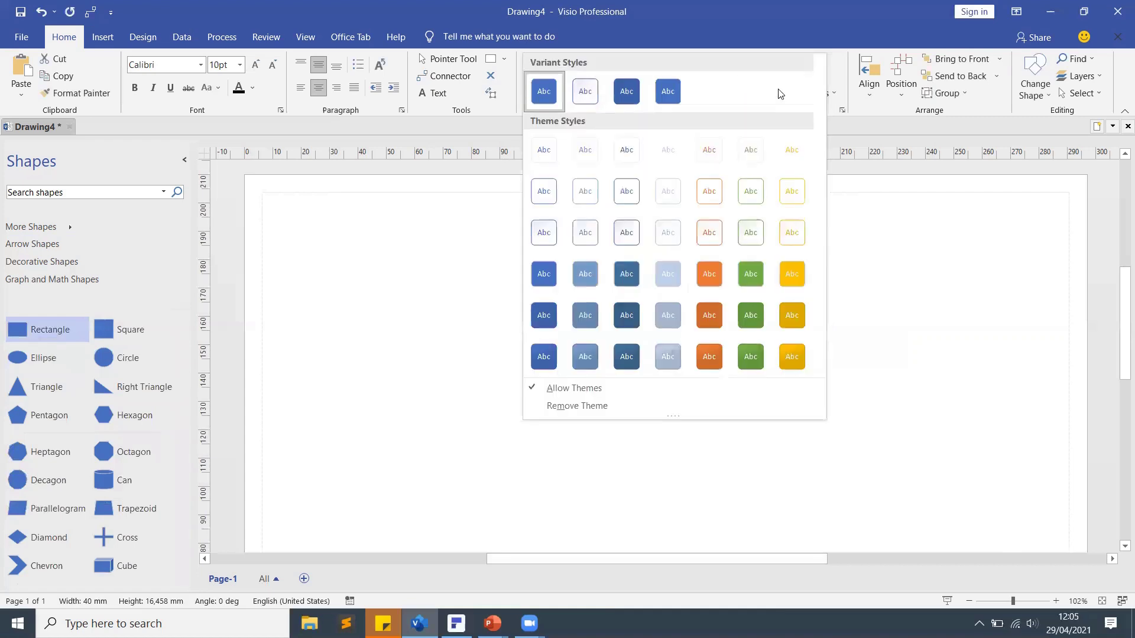
pyautogui.click(711, 234)
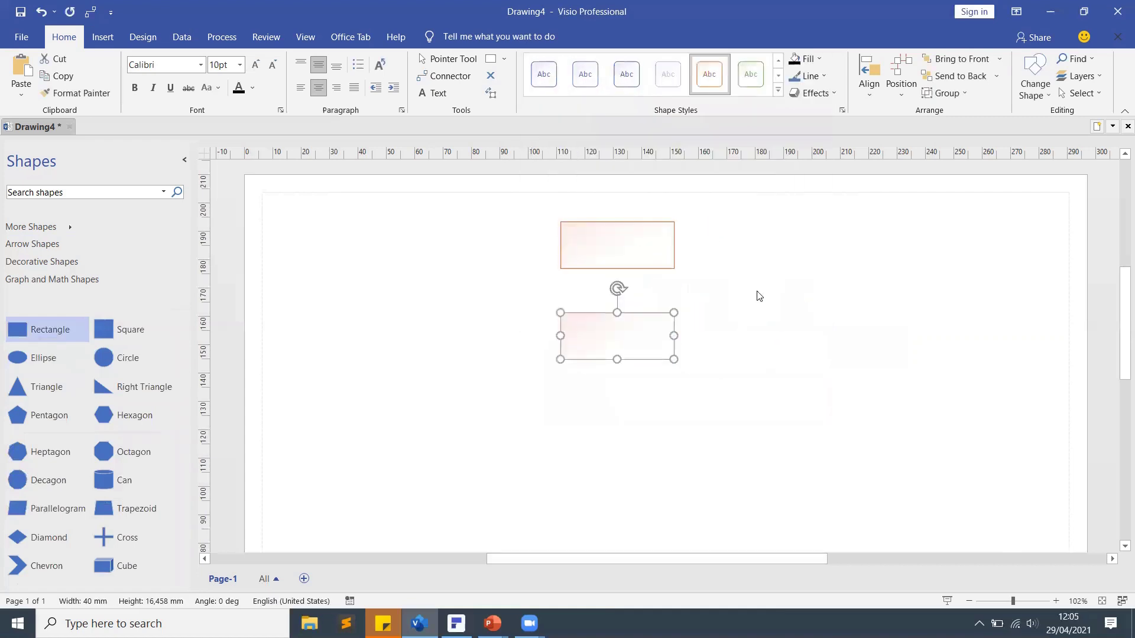
pyautogui.click(703, 280)
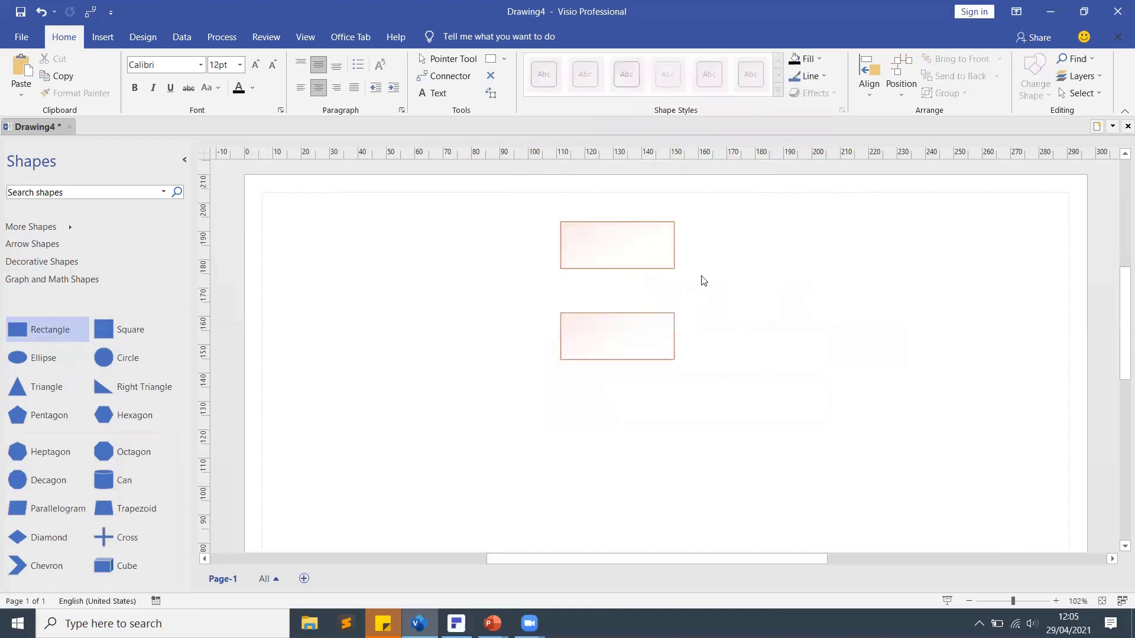
# Label the upper rectangle "Menemukan masalah".
pyautogui.click(614, 246)
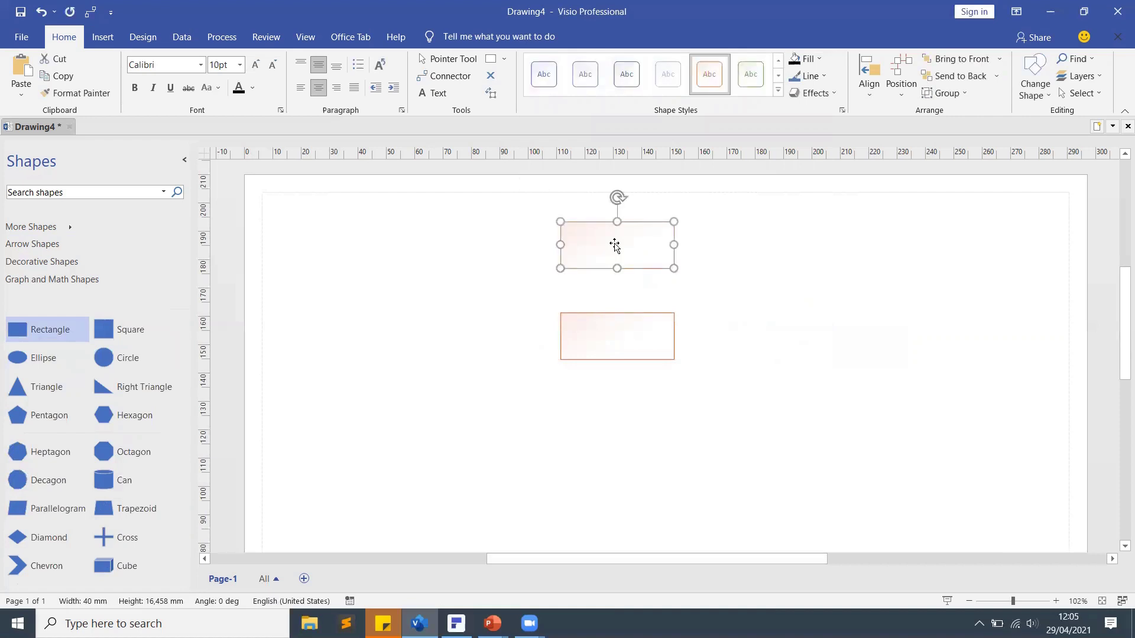
pyautogui.press('Delete')
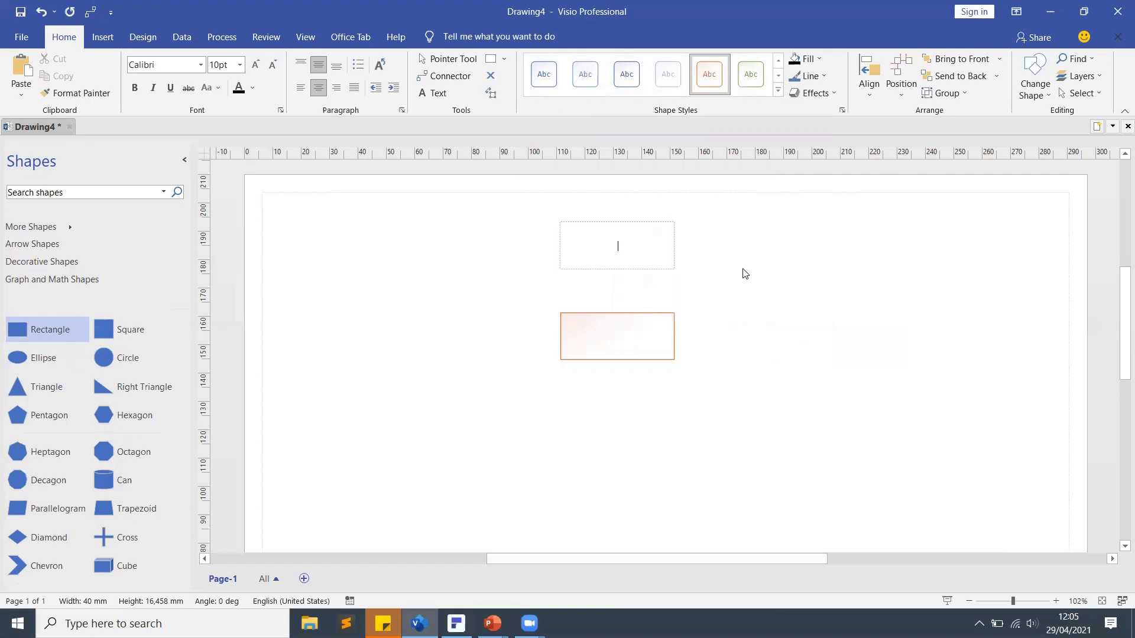
pyautogui.write('Menemukan masalah')
# Label the lower rectangle "Menetukan batasan masalah" and leave it selected.
pyautogui.click(633, 337)
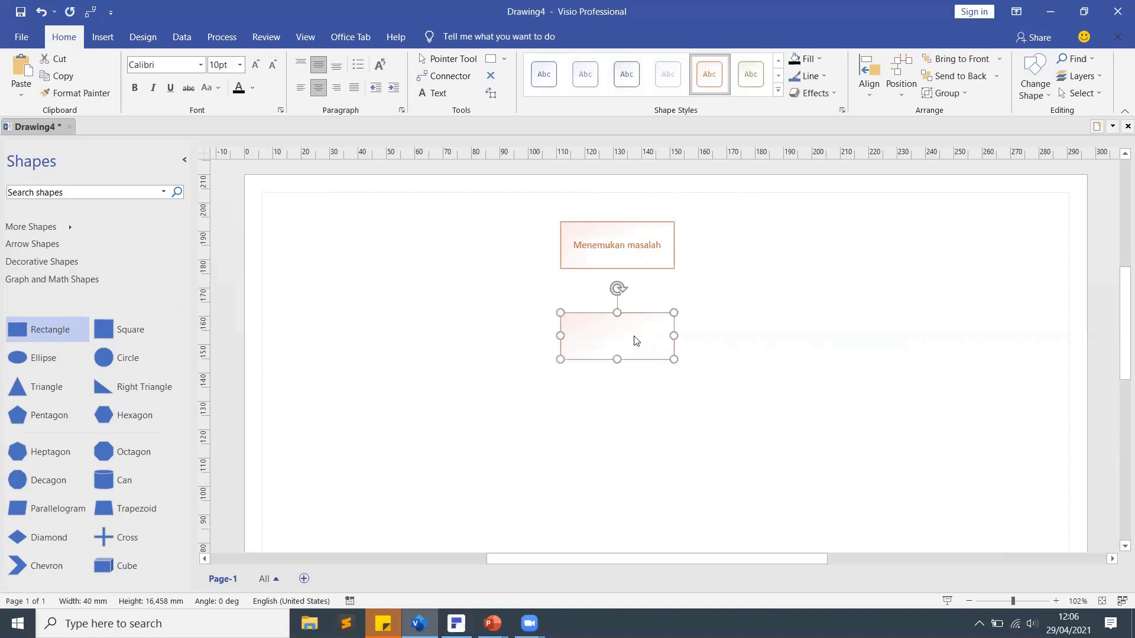
pyautogui.doubleClick(636, 338)
pyautogui.write('menetukan ')
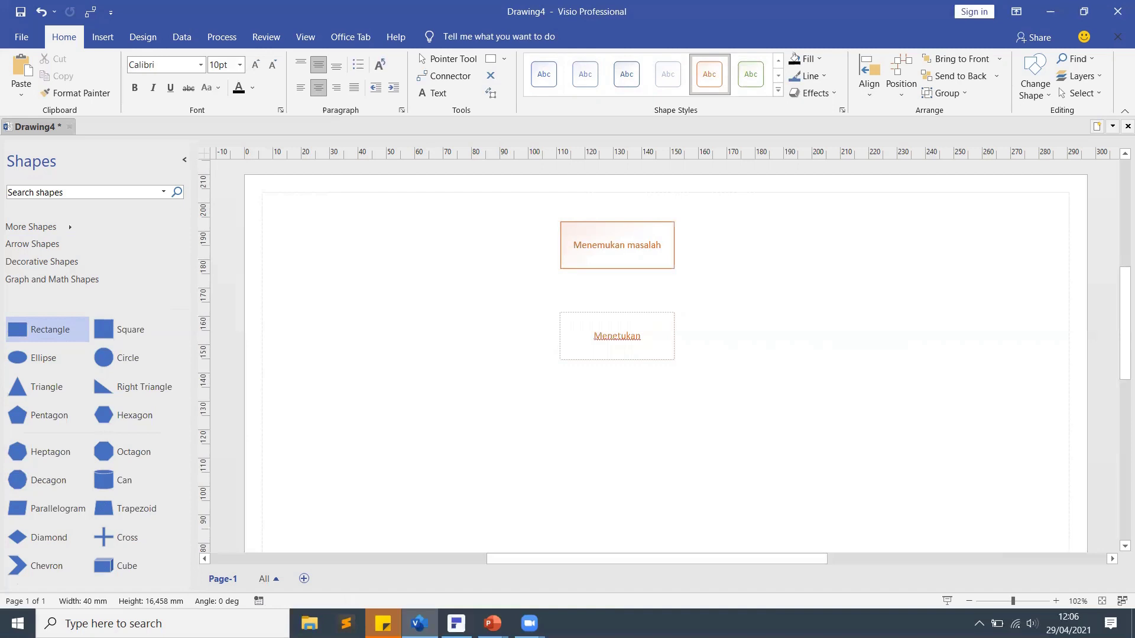
pyautogui.write('batasan masalah')
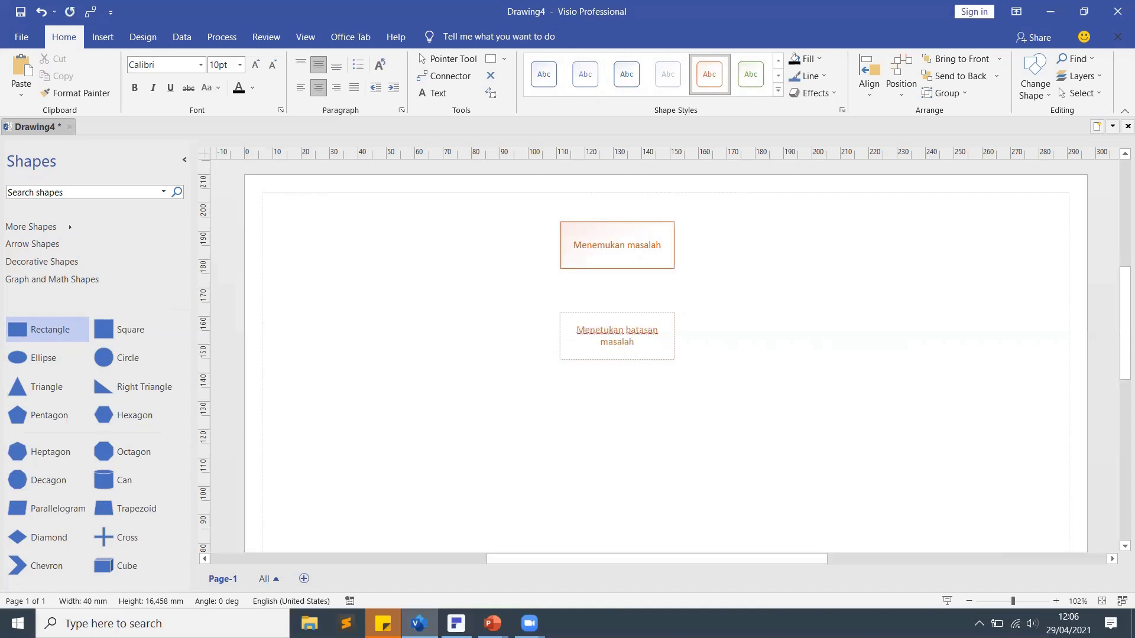
pyautogui.click(584, 368)
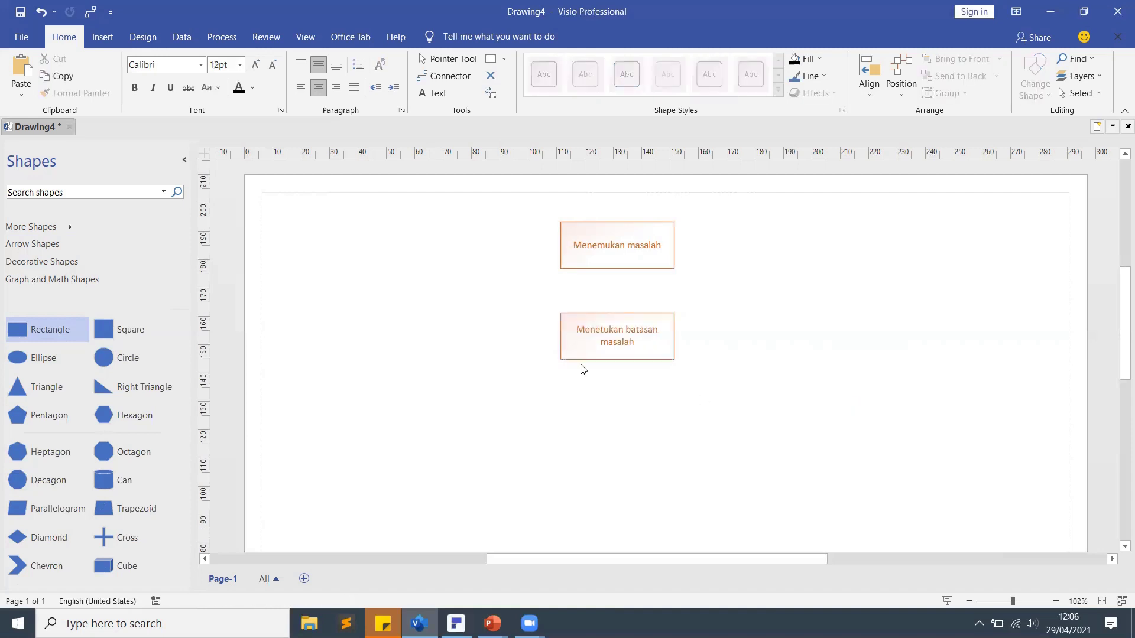
pyautogui.click(627, 350)
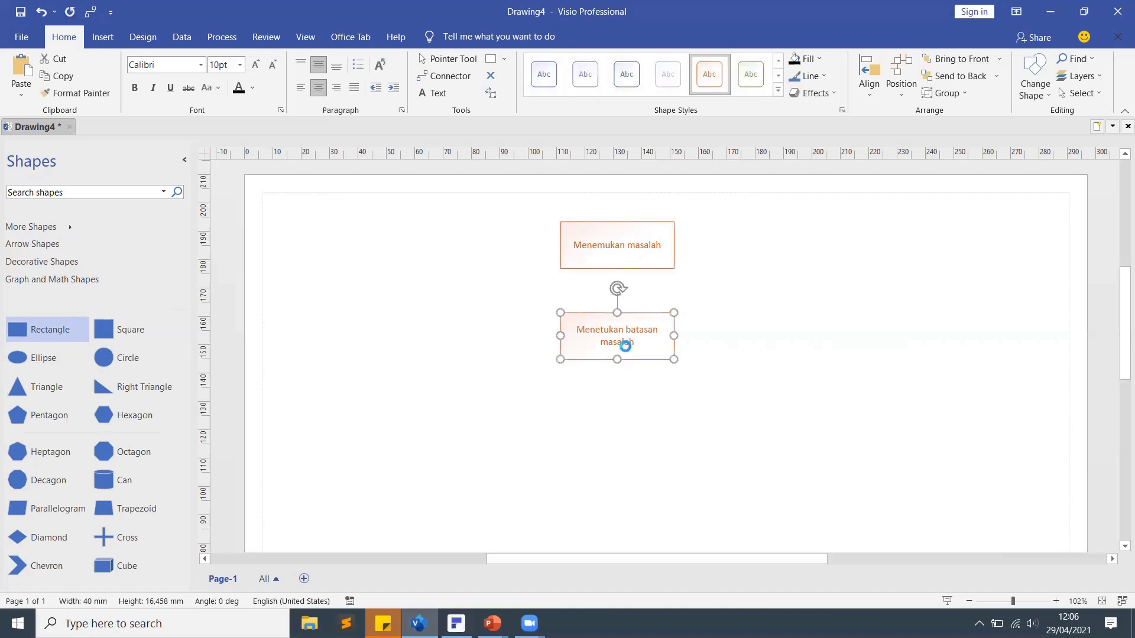
# Duplicate the "Menetukan batasan masalah" rectangle, place the copy below it in line, and label it "Studi literature".
pyautogui.hotkey('ctrl', 'd')
pyautogui.moveTo(641, 363); pyautogui.dragTo(616, 441)
pyautogui.doubleClick(616, 440)
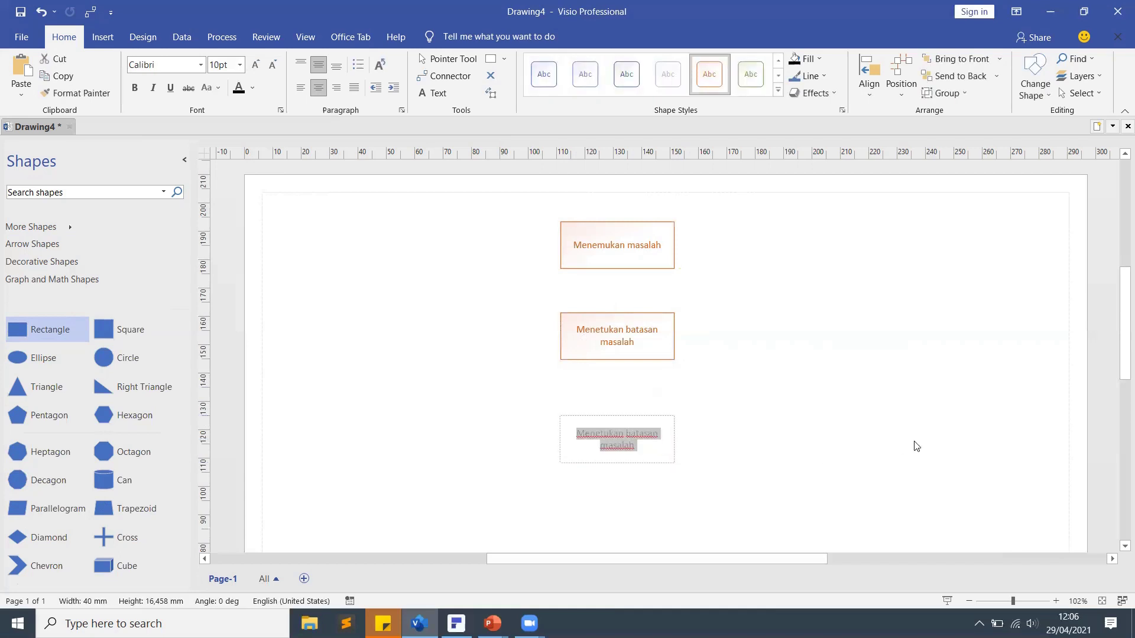
pyautogui.write('Studi ')
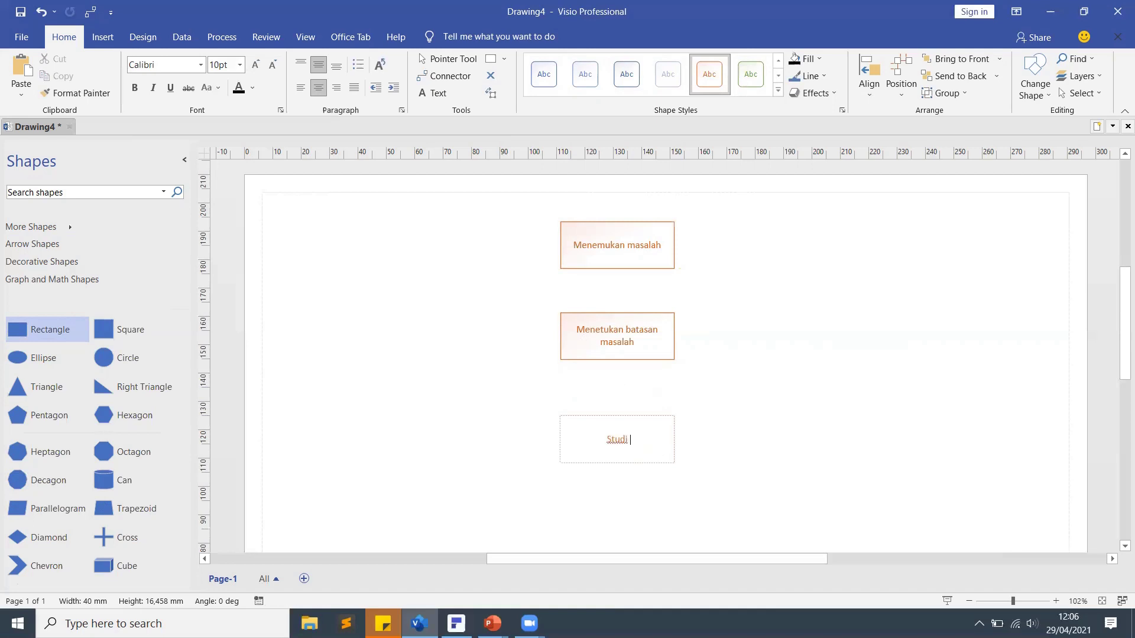
pyautogui.write('literature')
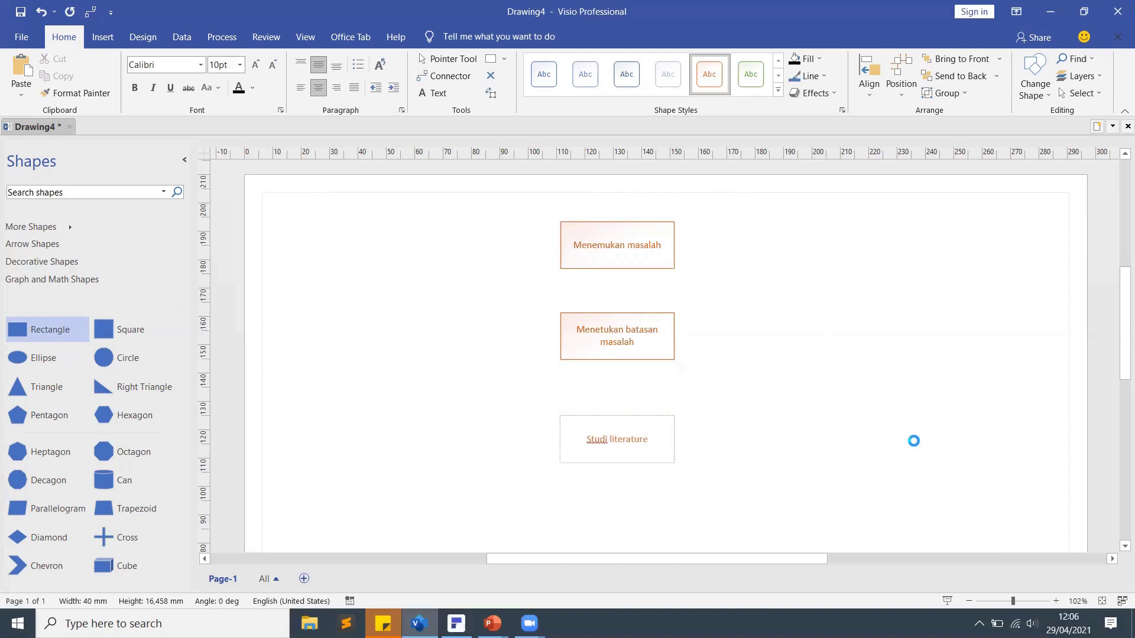
pyautogui.click(914, 440)
# Move the "Studi literature" rectangle slightly up to match the spacing of the rectangles above, and leave it selected.
pyautogui.moveTo(658, 440); pyautogui.dragTo(657, 427)
pyautogui.doubleClick(658, 427)
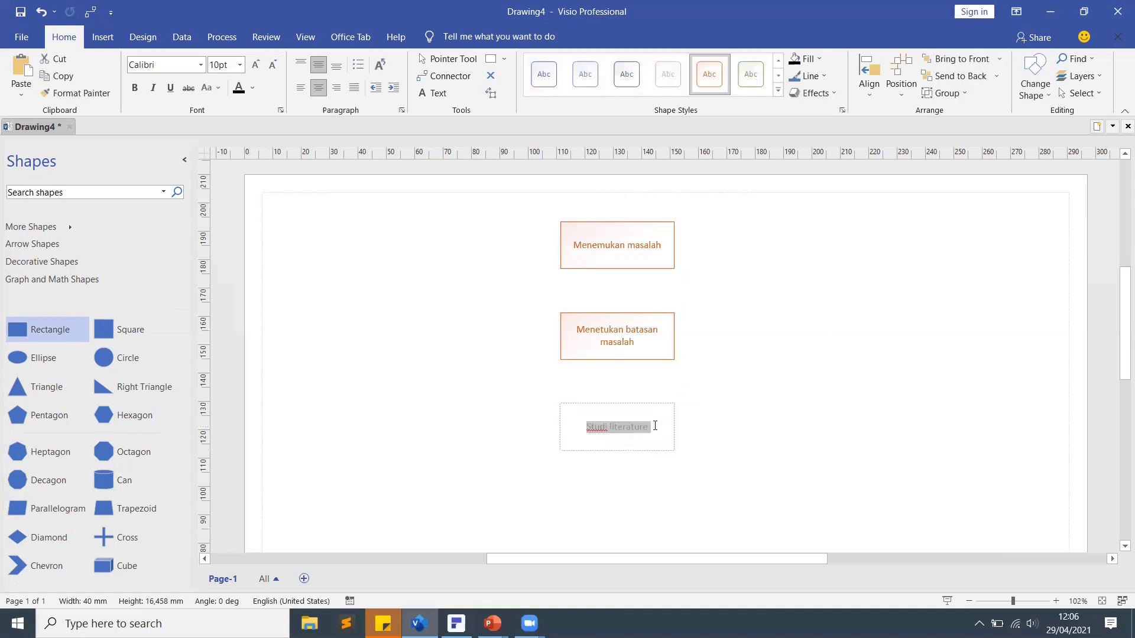
pyautogui.click(773, 434)
pyautogui.click(654, 431)
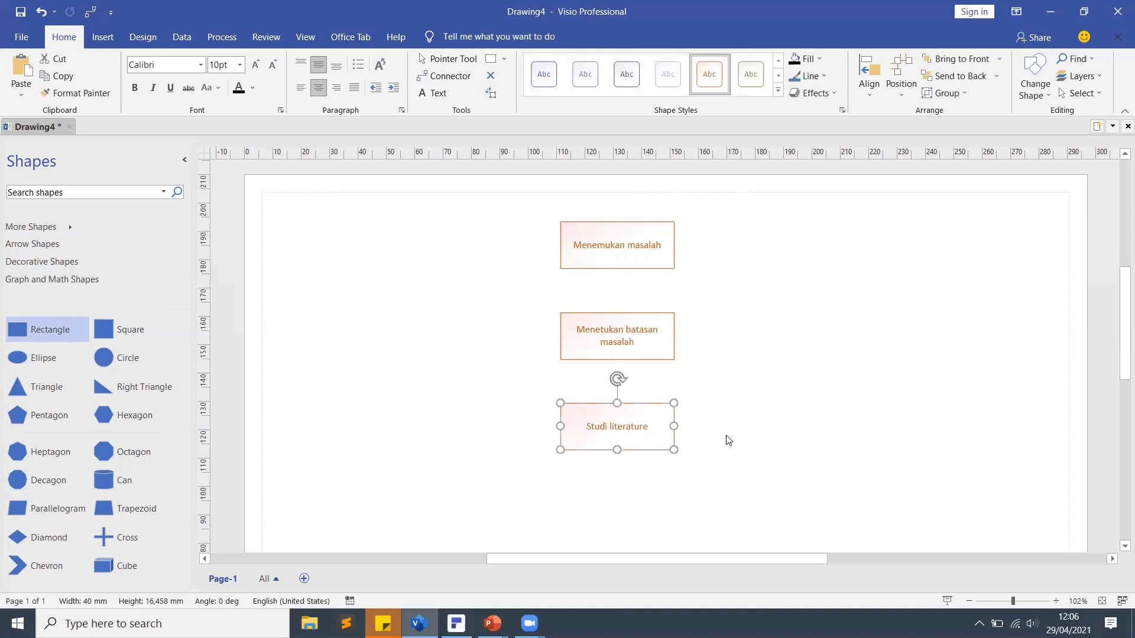
# Paste another rectangle, align it below "Studi literature" at equal spacing, and label it "Menemukan solusi".
pyautogui.hotkey('ctrl', 'v')
pyautogui.moveTo(738, 428); pyautogui.dragTo(634, 512)
pyautogui.doubleClick(634, 511)
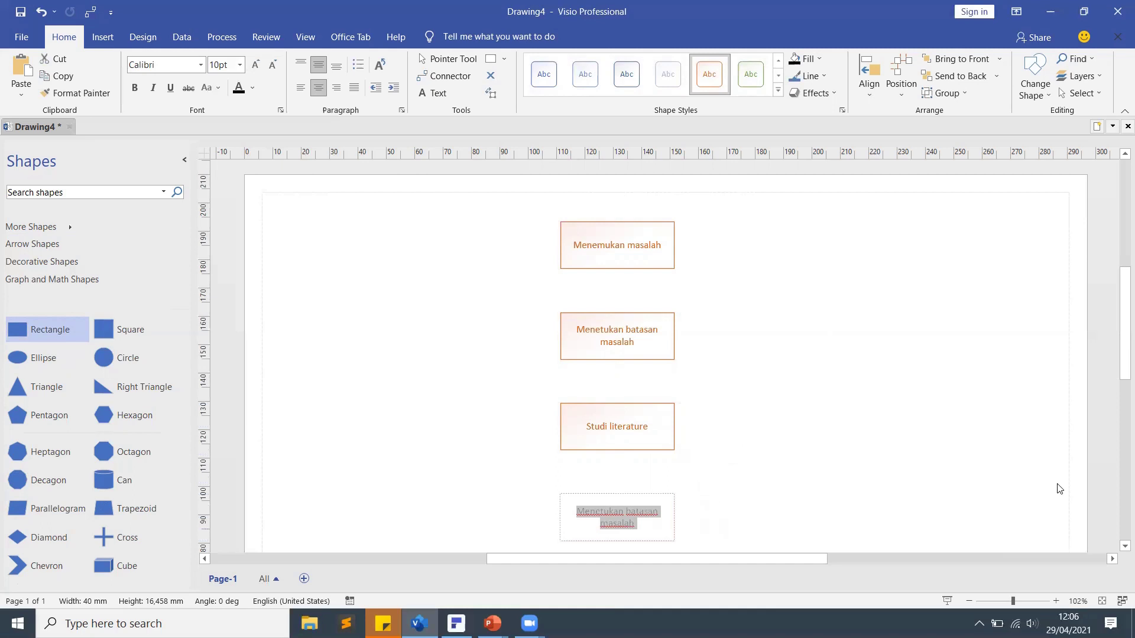
pyautogui.write('menemukan solusi')
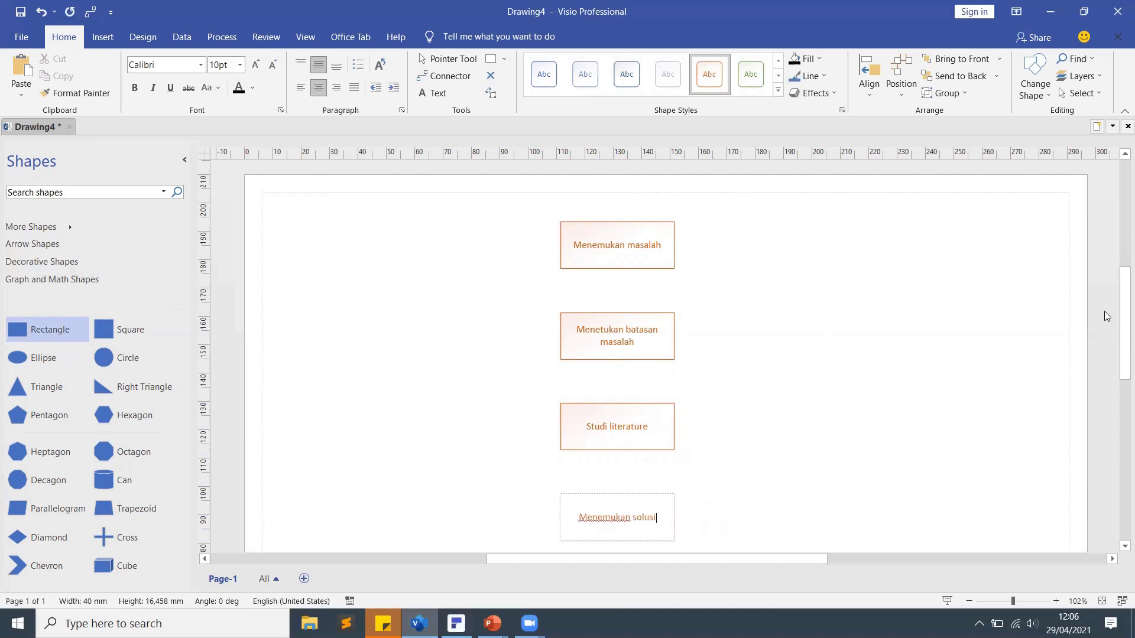
pyautogui.click(842, 365)
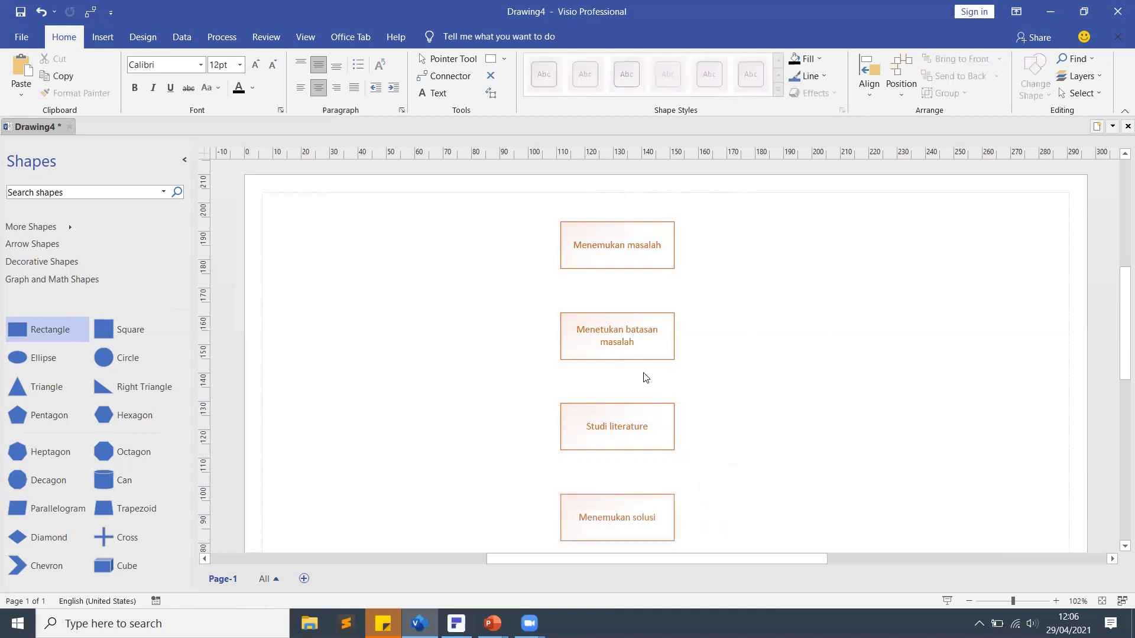
# Draw a connector from the bottom of "Menemukan masalah" to the top of "Menetukan batasan masalah".
pyautogui.click(617, 264)
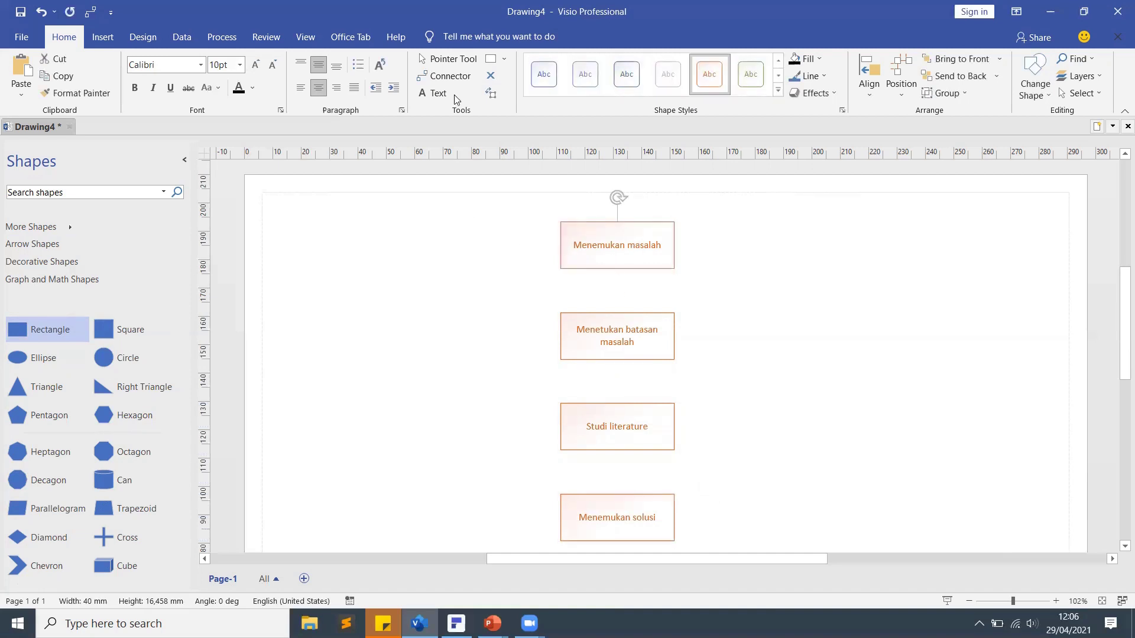
pyautogui.click(449, 77)
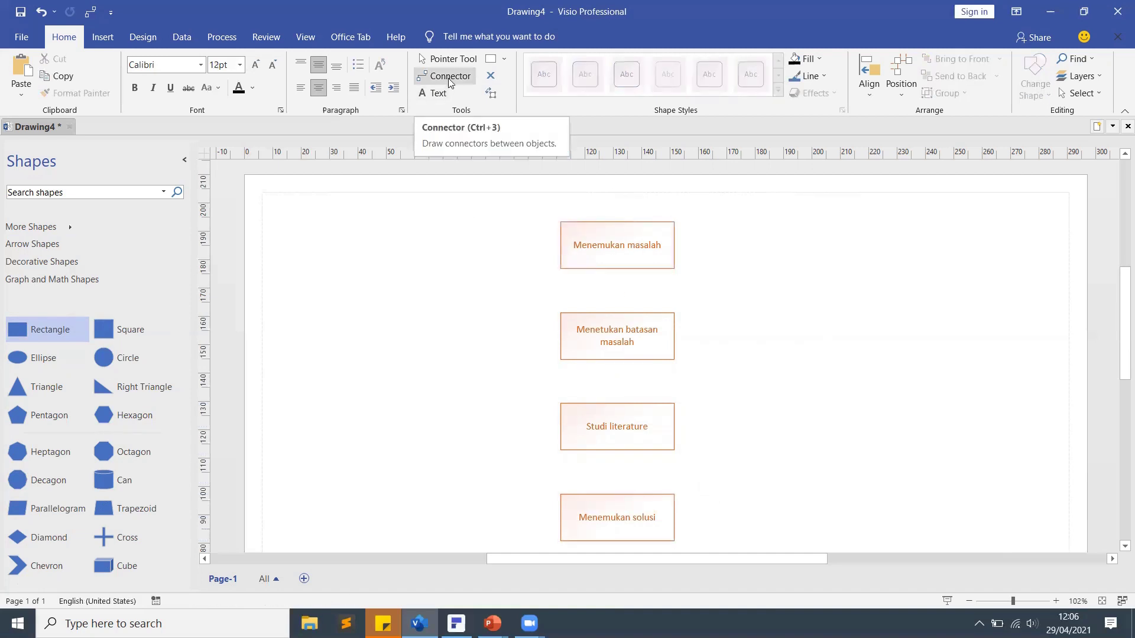
pyautogui.click(449, 76)
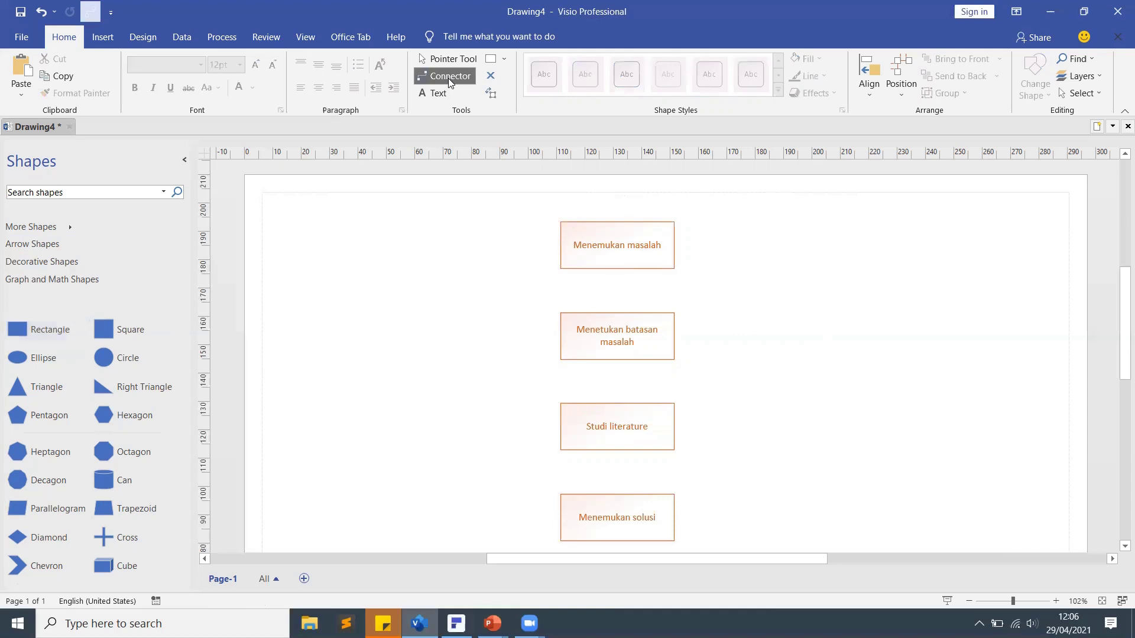
pyautogui.click(617, 270)
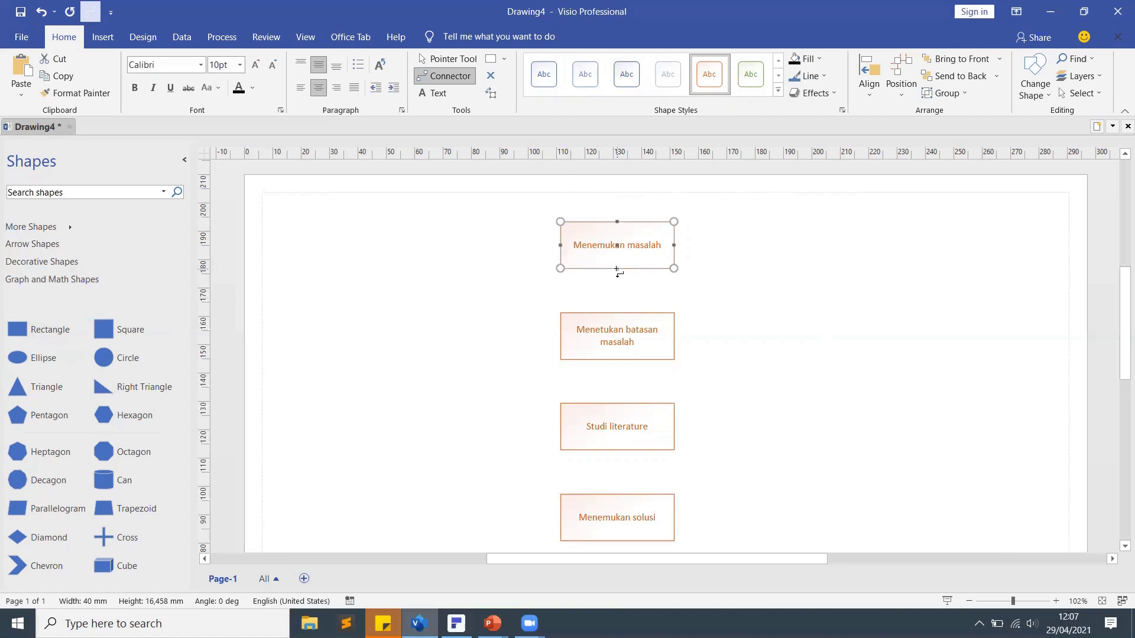
pyautogui.moveTo(617, 270); pyautogui.dragTo(617, 313)
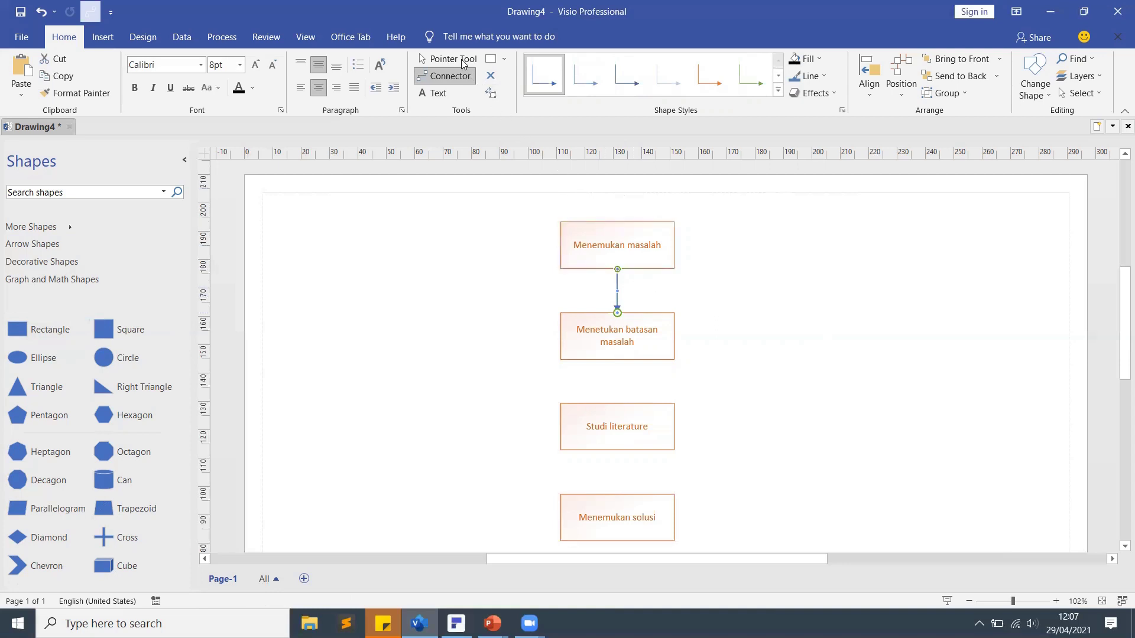
pyautogui.click(463, 63)
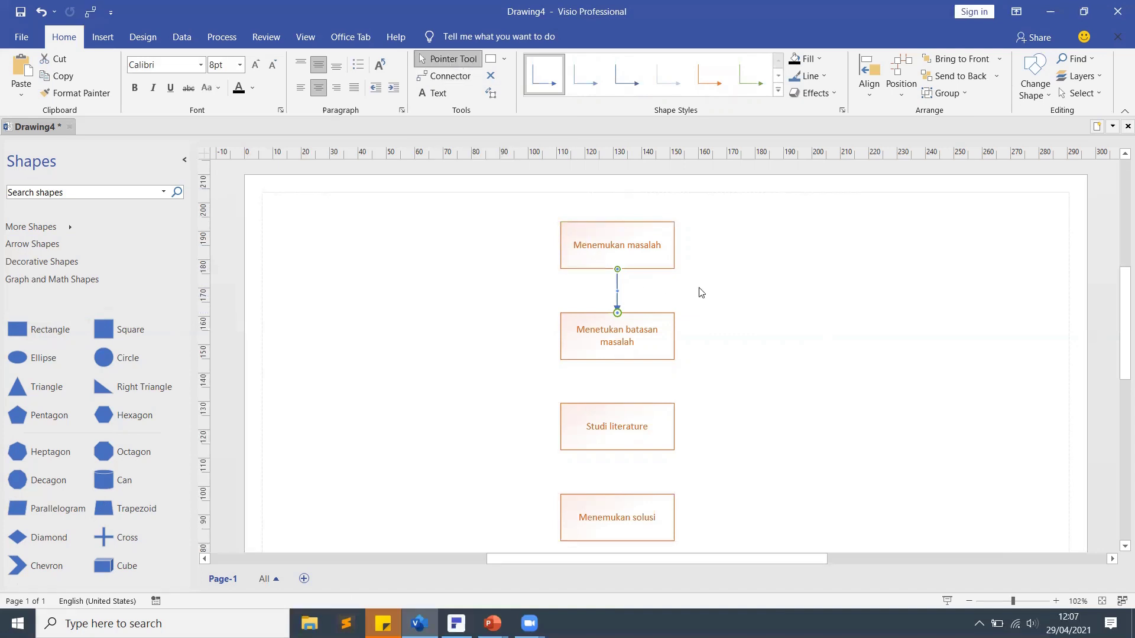
pyautogui.click(750, 301)
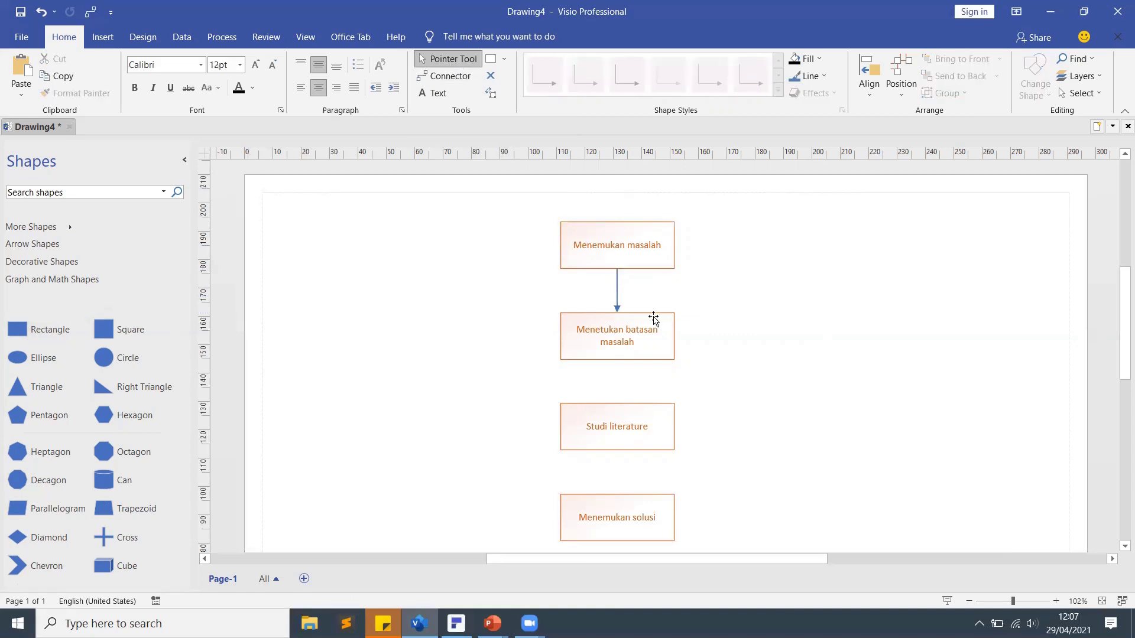
# Set the connector below "Menemukan masalah" to an arrow style with one small filled arrowhead at its end.
pyautogui.click(617, 294)
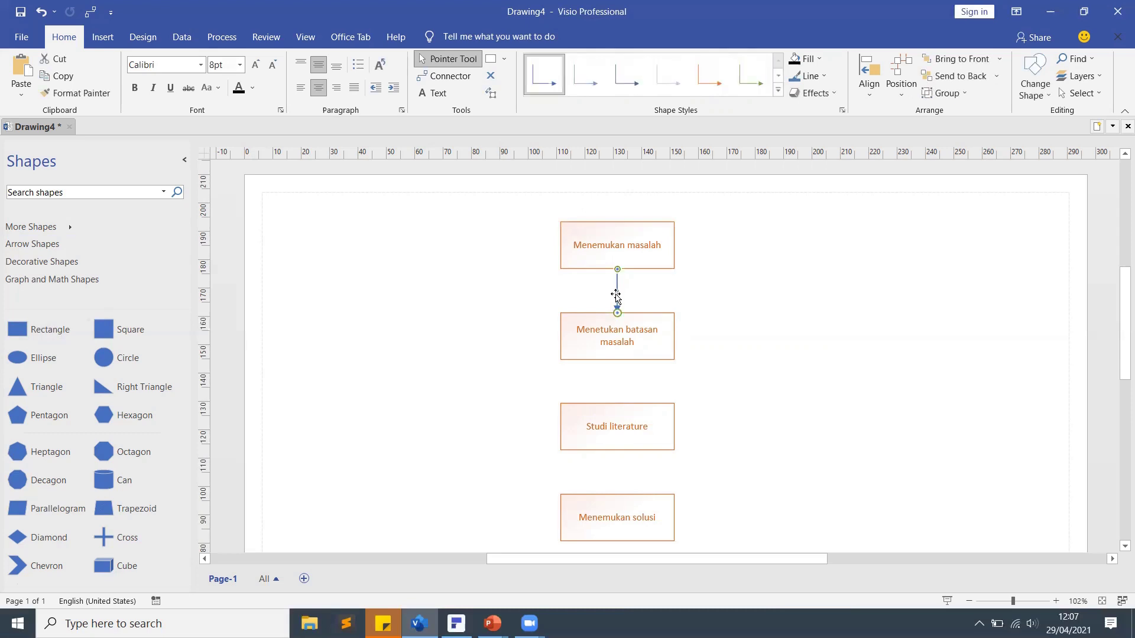
pyautogui.click(698, 295)
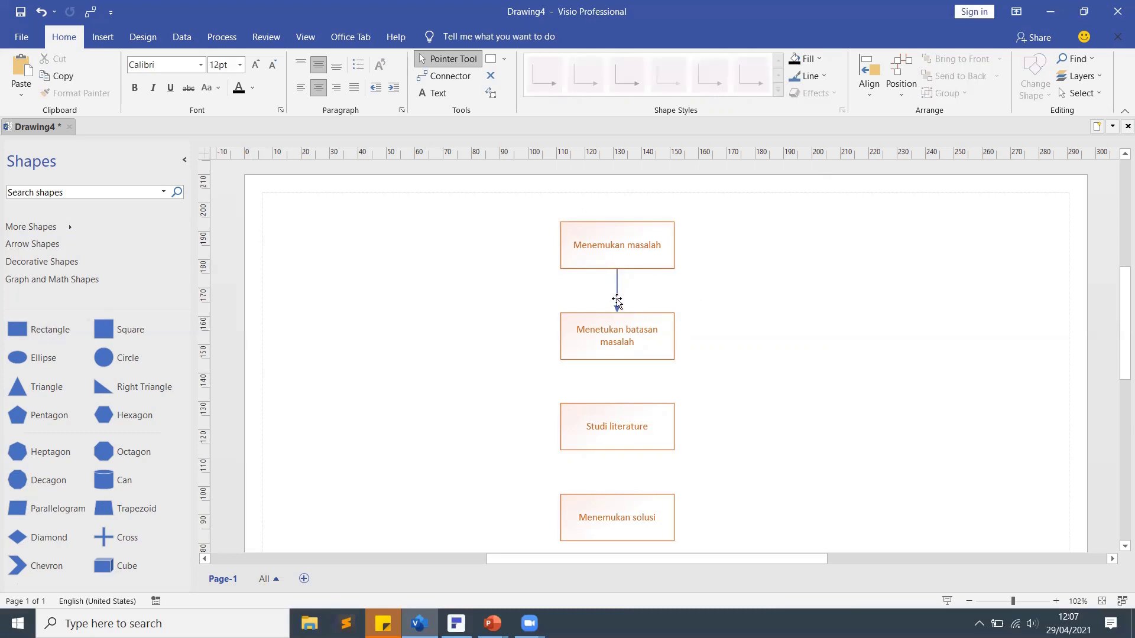
pyautogui.click(616, 297)
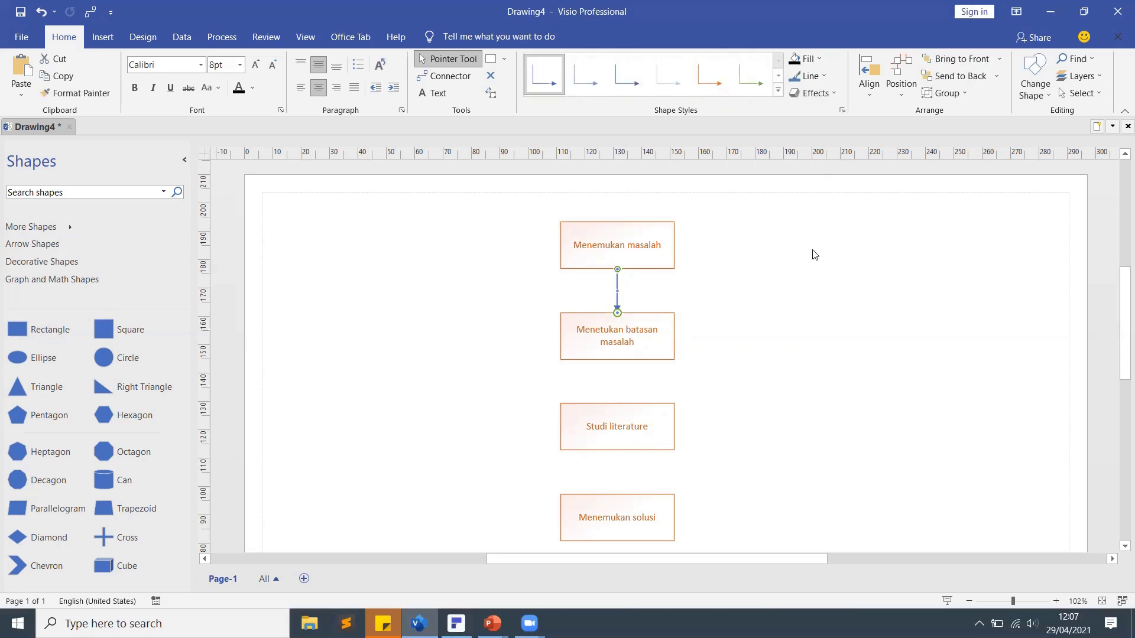
pyautogui.click(824, 78)
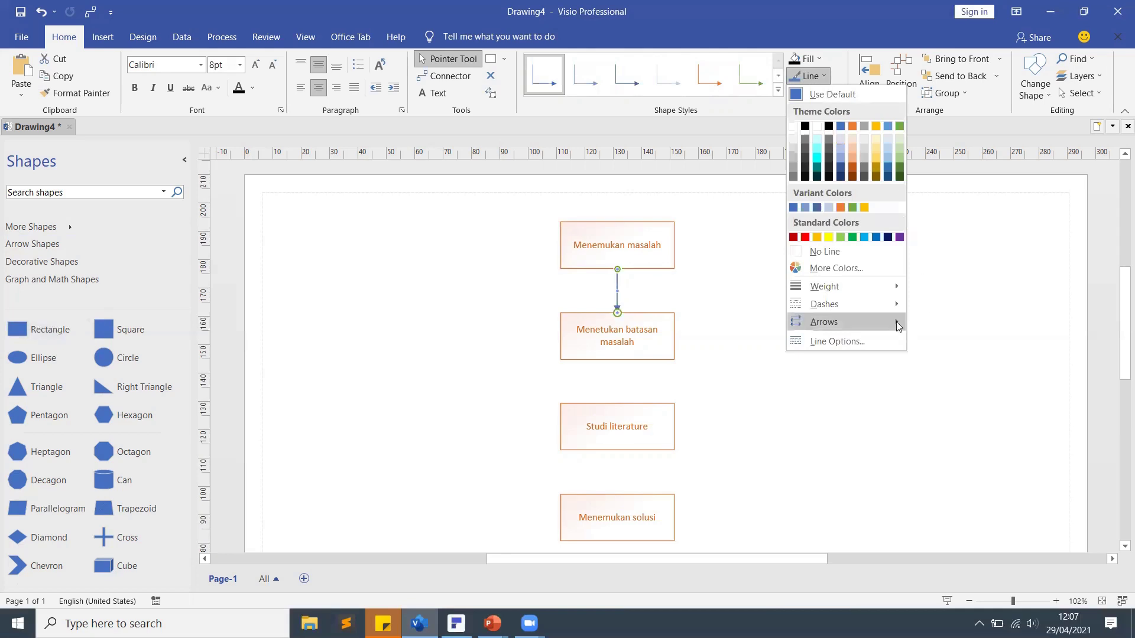
pyautogui.moveTo(886, 294)
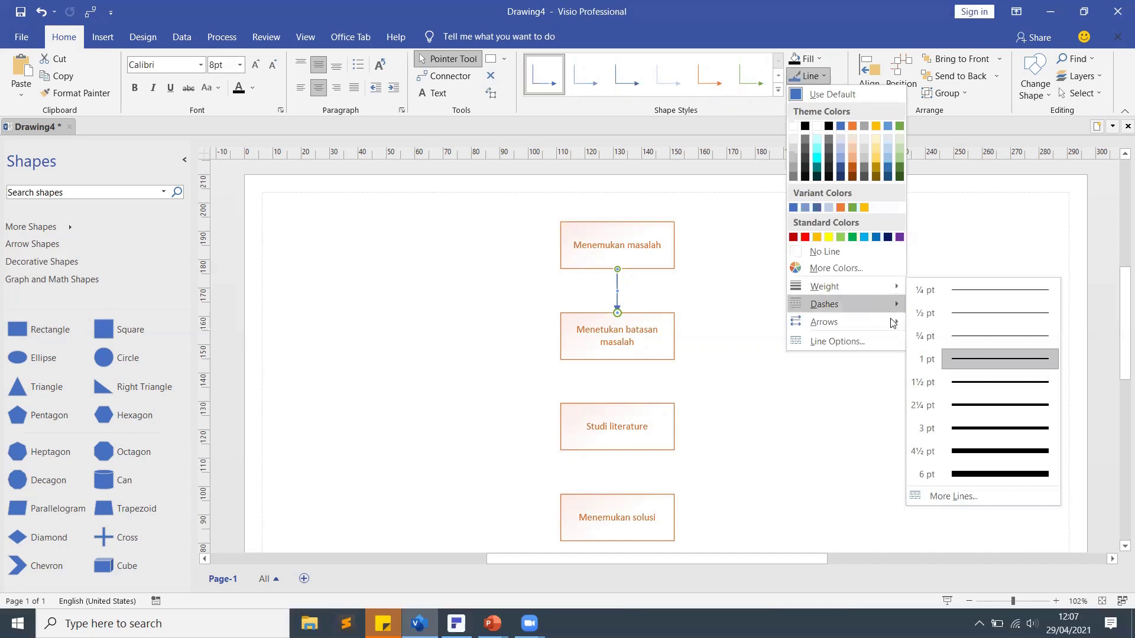
pyautogui.moveTo(893, 323)
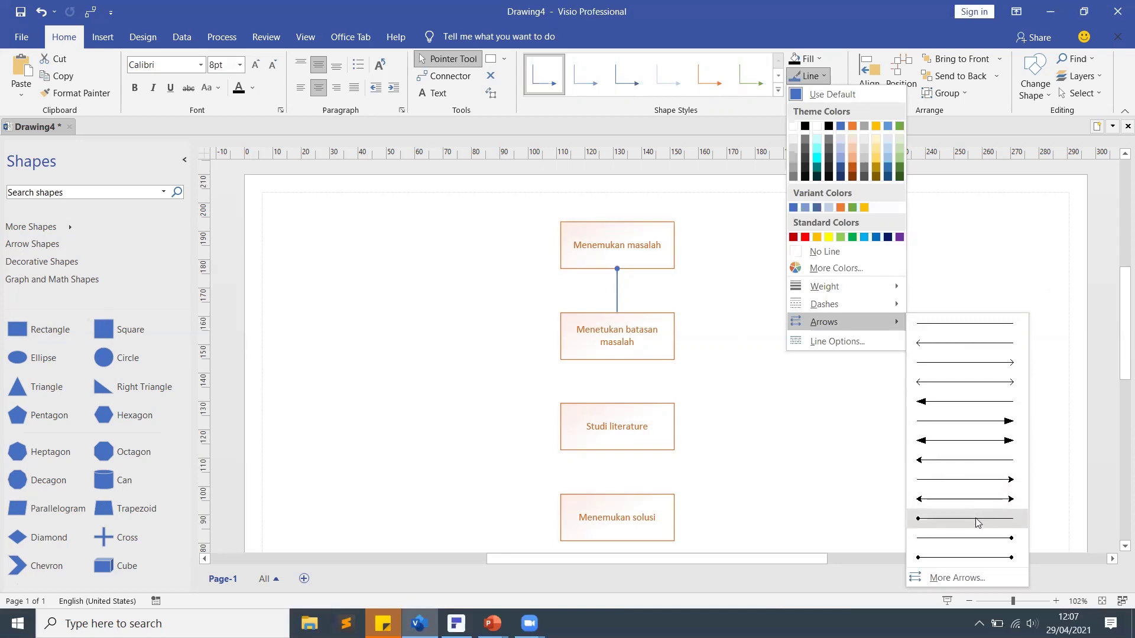
pyautogui.click(974, 485)
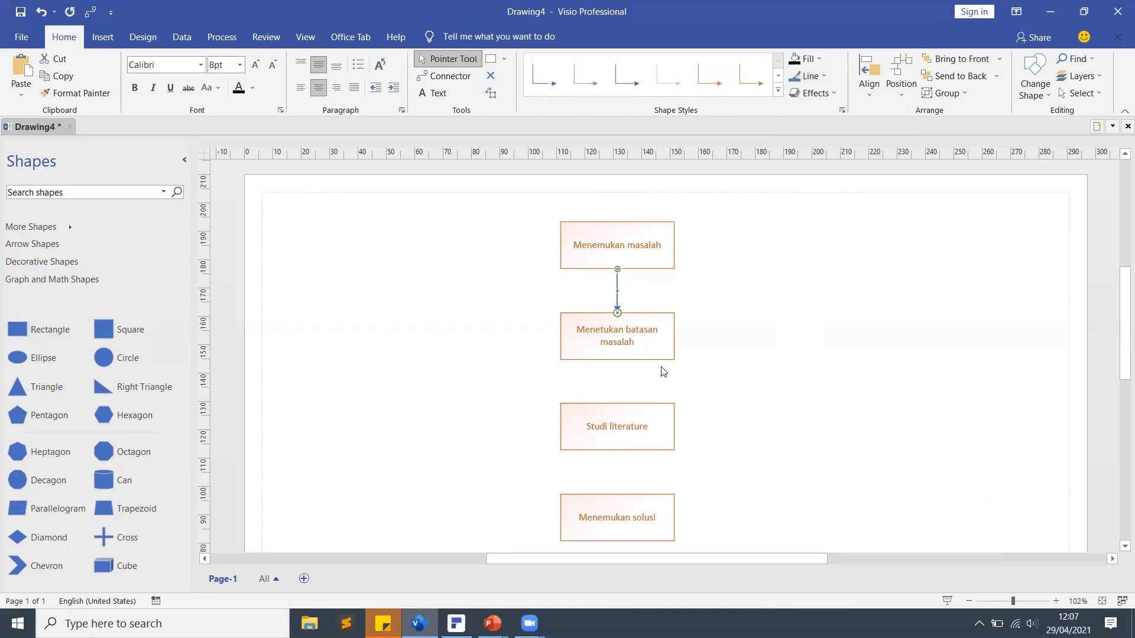
# Draw connectors from "Menetukan batasan masalah" to "Studi literature" and from there to "Menemukan solusi", then return to the Pointer Tool.
pyautogui.click(448, 76)
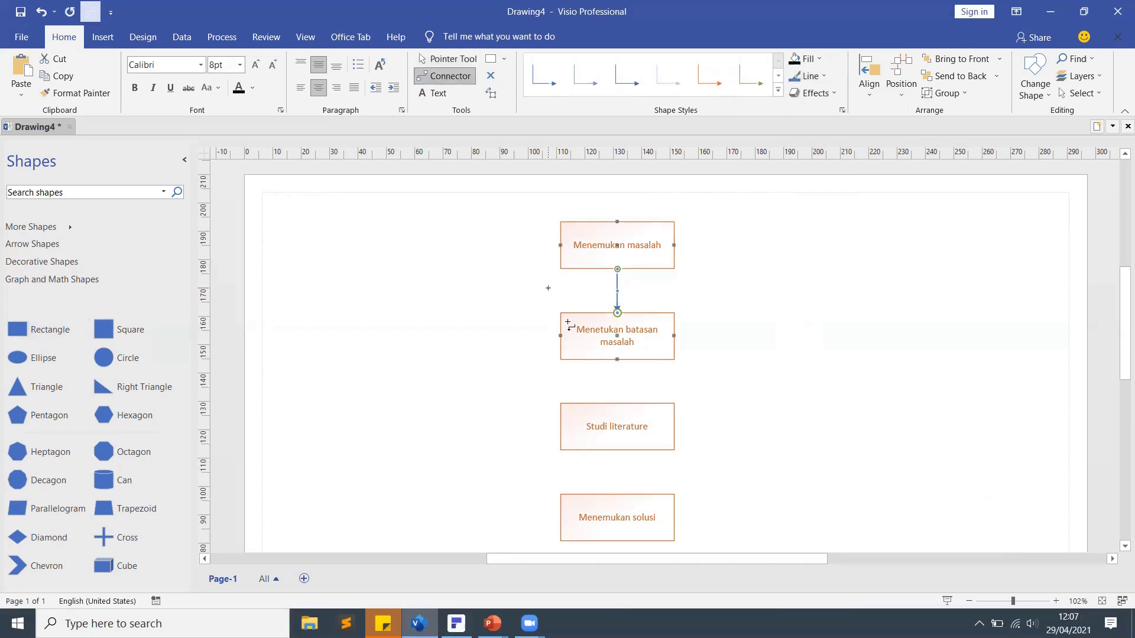
pyautogui.moveTo(617, 360); pyautogui.dragTo(617, 403)
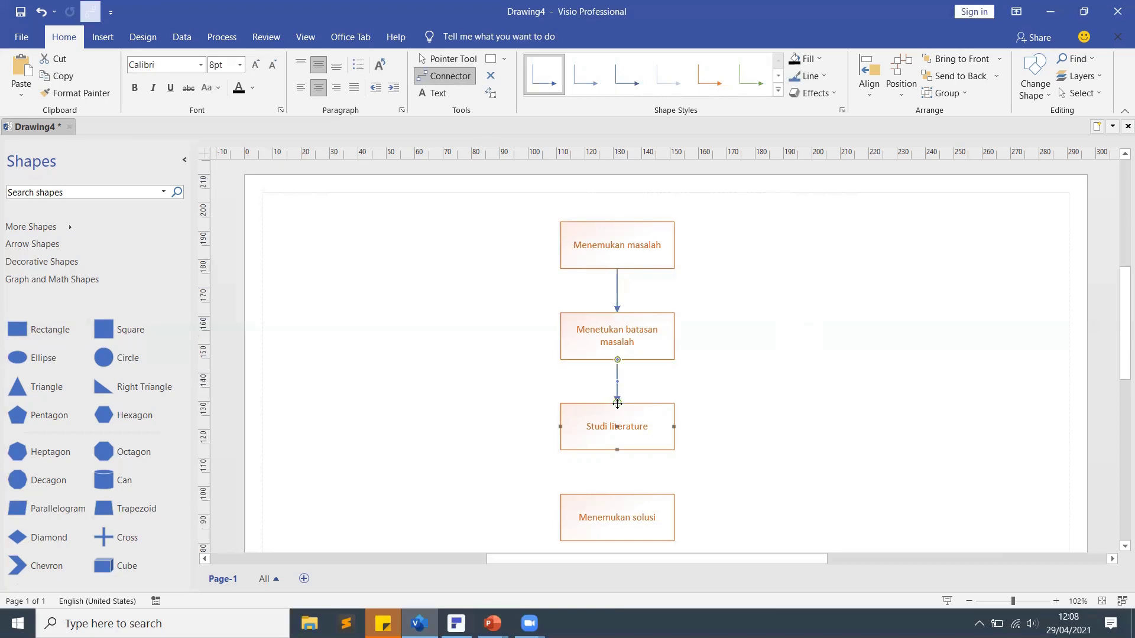
pyautogui.moveTo(617, 450); pyautogui.dragTo(616, 494)
pyautogui.click(461, 61)
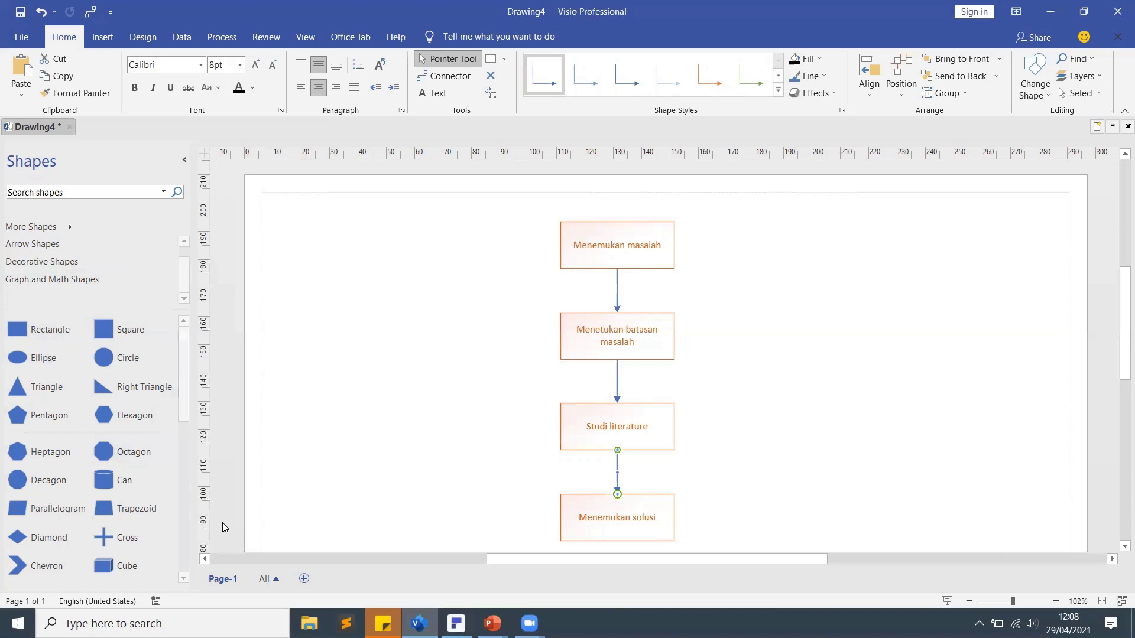
# Create a new drawing from the Function Workflow sample of the Work Flow Diagram template, using metric units.
pyautogui.click(21, 37)
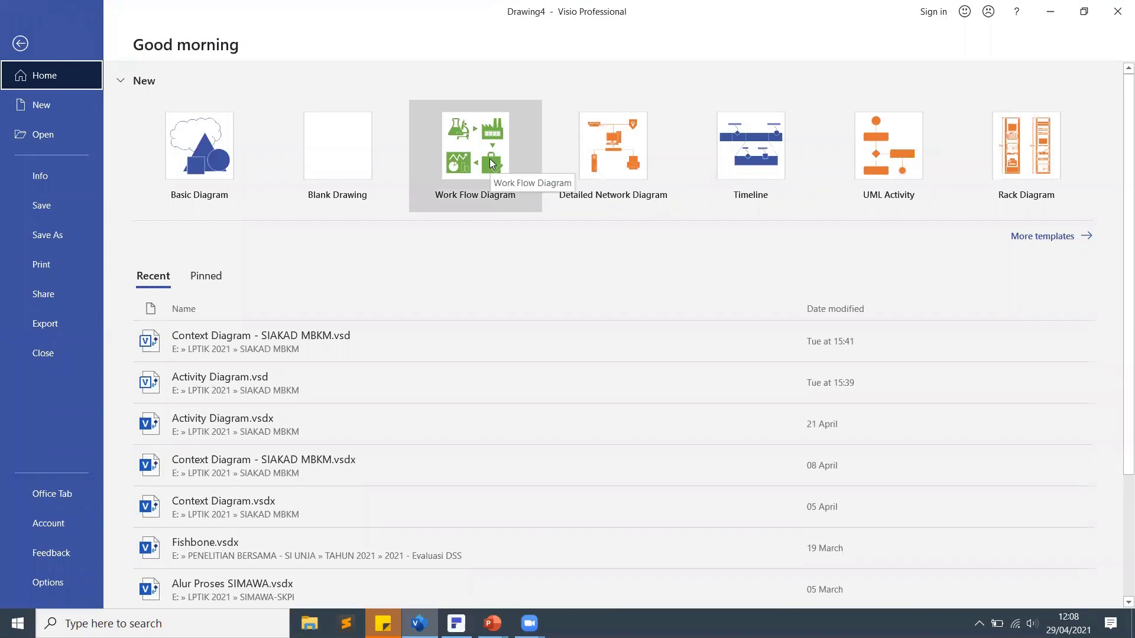
pyautogui.click(490, 163)
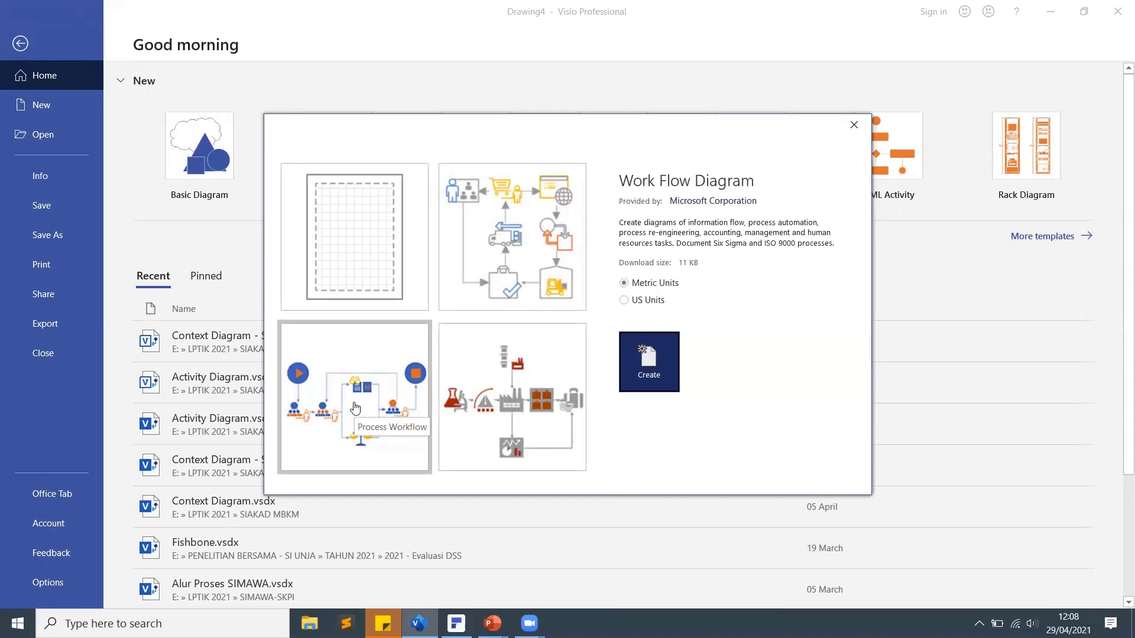
pyautogui.click(503, 398)
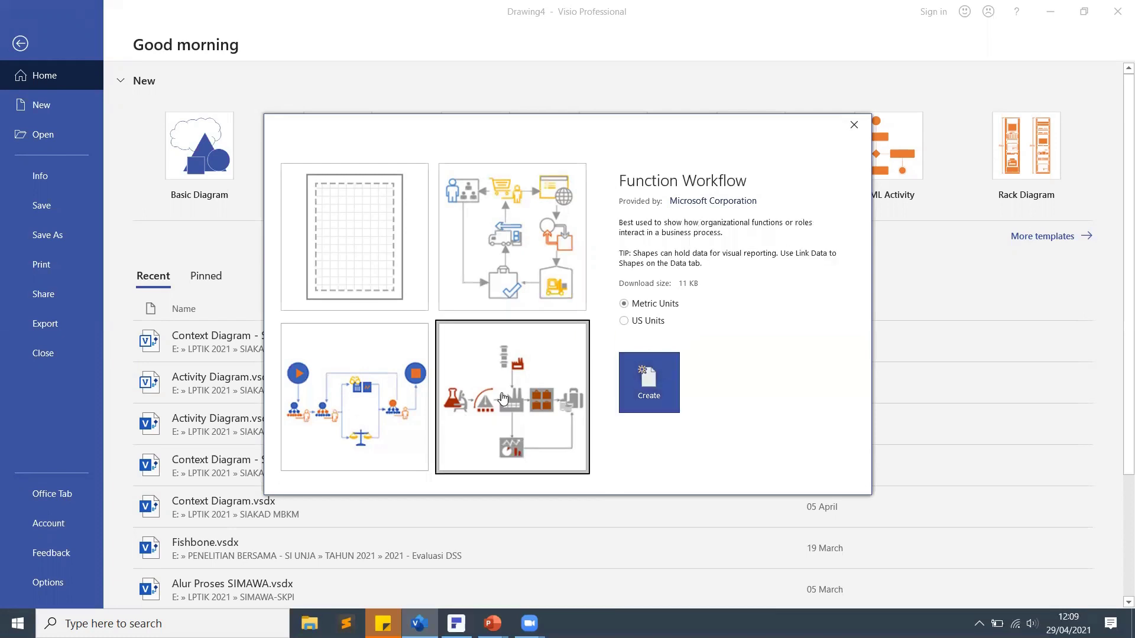
pyautogui.click(654, 383)
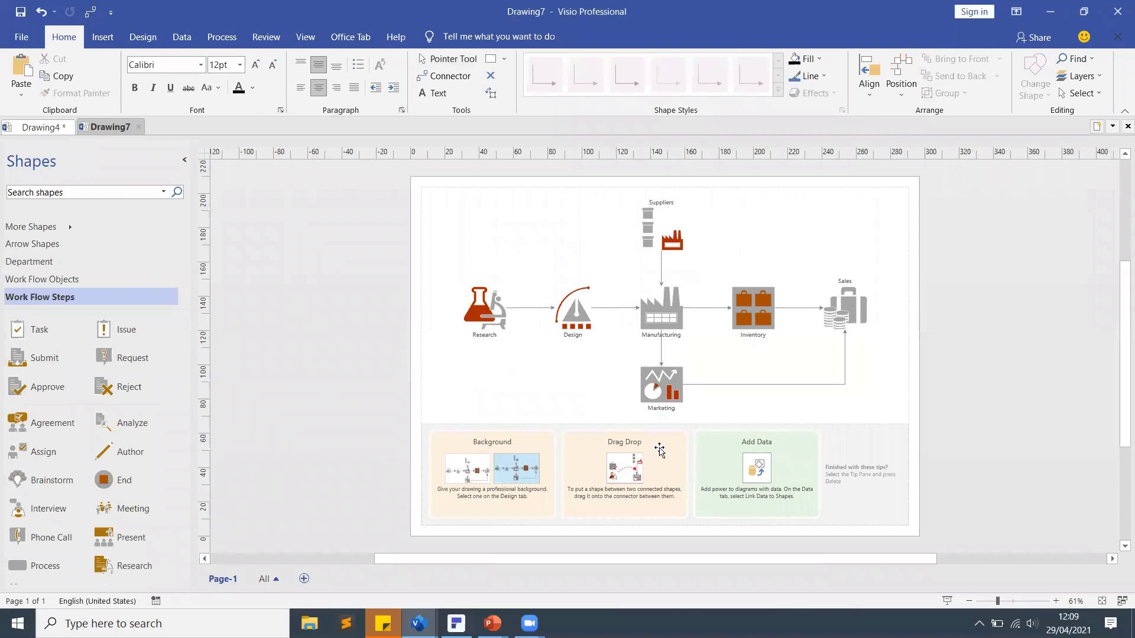
# Examine the sample function workflow up close, including which shapes and connectors it is made of.
pyautogui.click(1057, 602)
pyautogui.click(1057, 602)
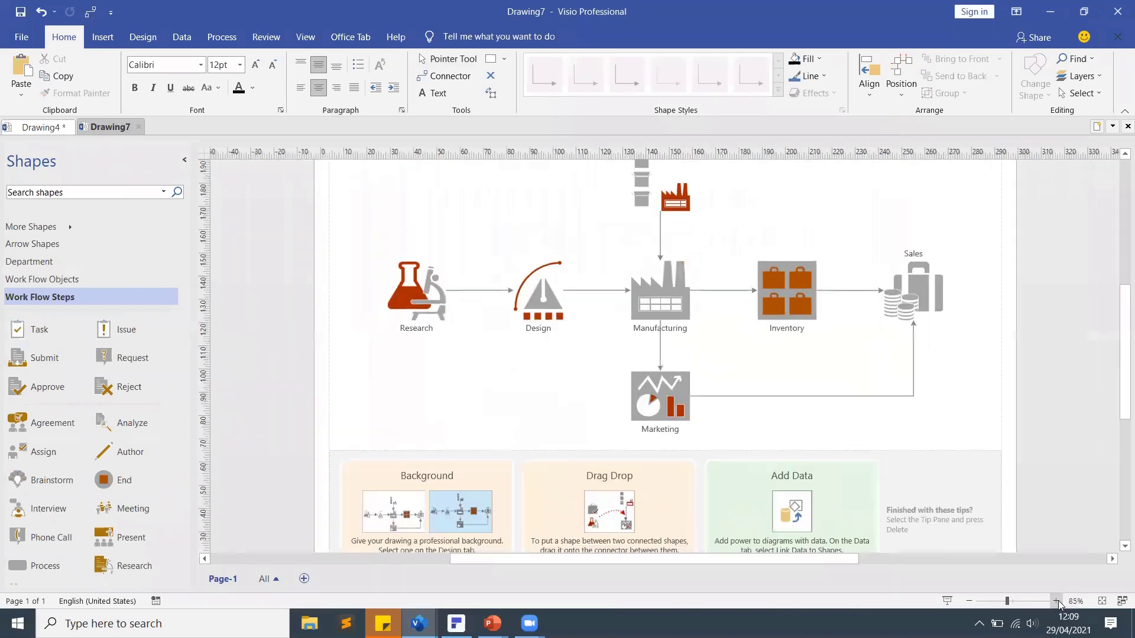
pyautogui.click(1057, 602)
pyautogui.moveTo(1119, 359)
pyautogui.mouseDown()
pyautogui.moveTo(1118, 328)
pyautogui.moveTo(1118, 337)
pyautogui.mouseUp()
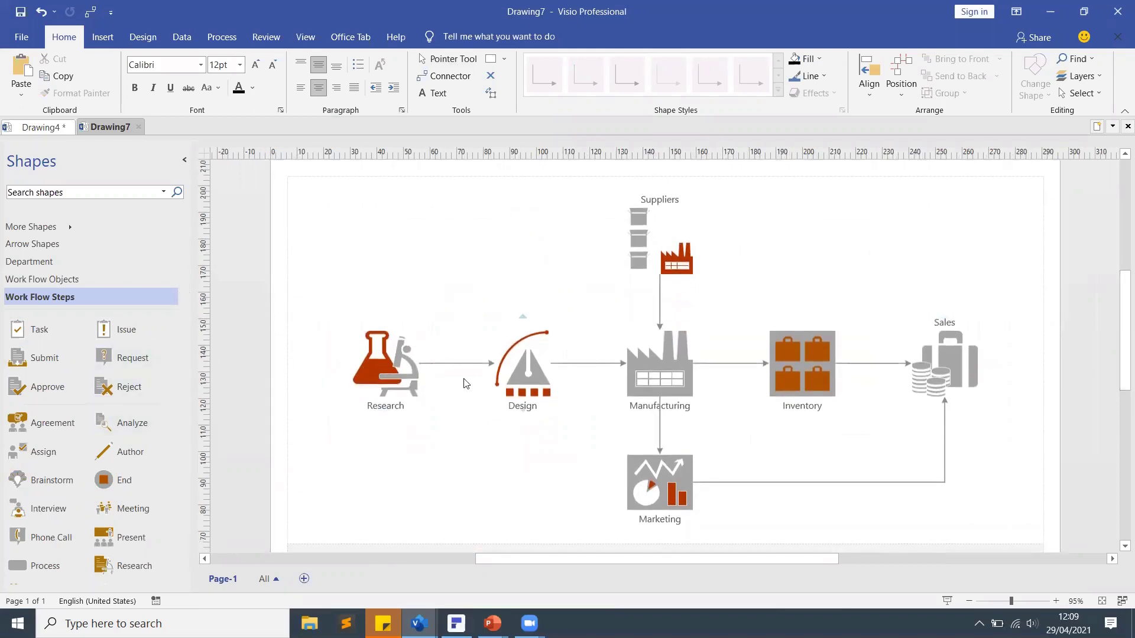
pyautogui.hotkey('ctrl', 'a')
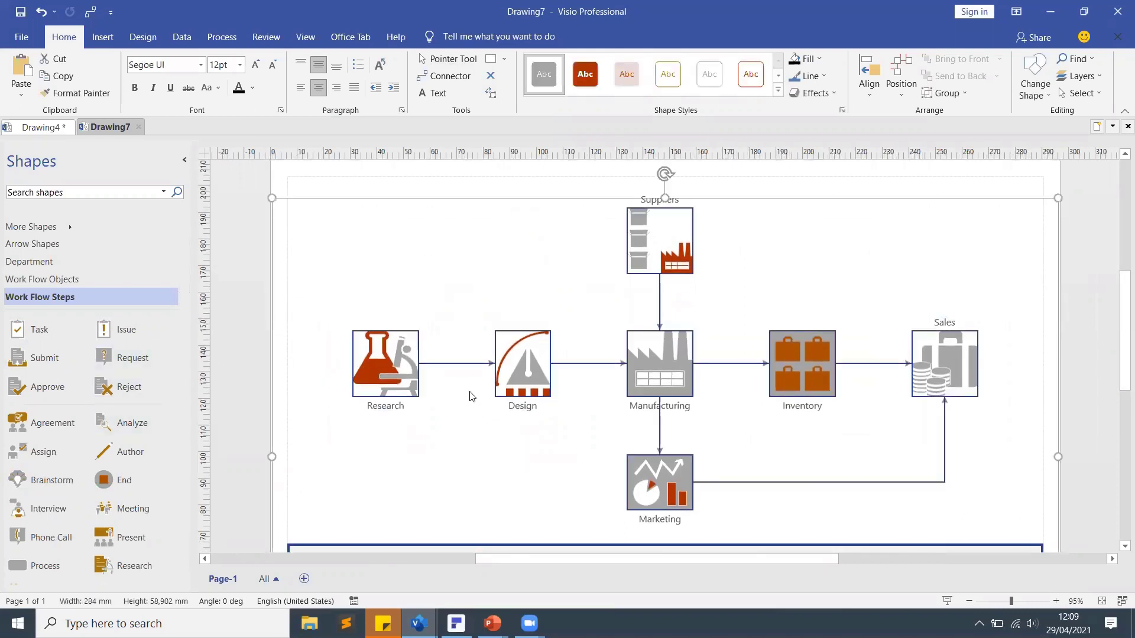
pyautogui.click(254, 297)
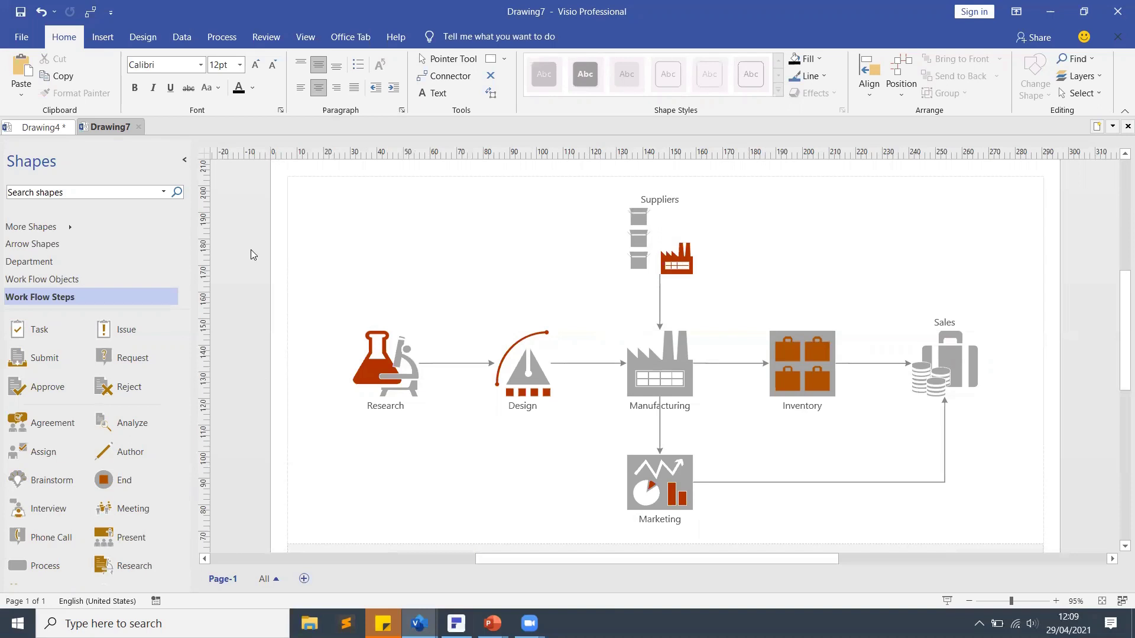
# Add a blank second page to the workflow drawing and return to the first page.
pyautogui.click(304, 580)
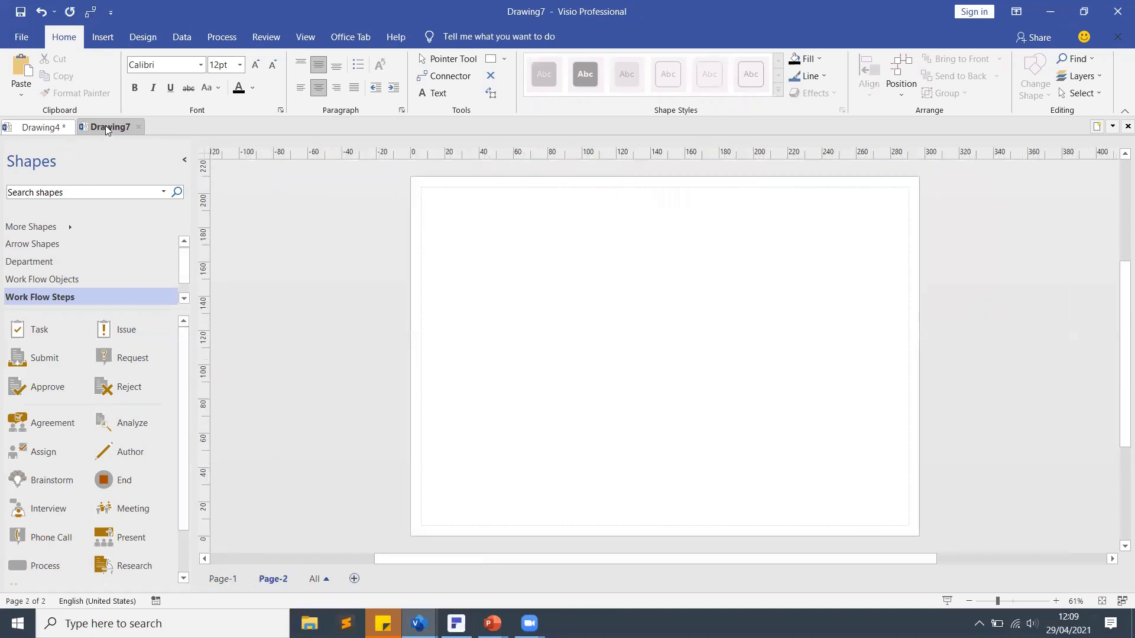
pyautogui.click(230, 579)
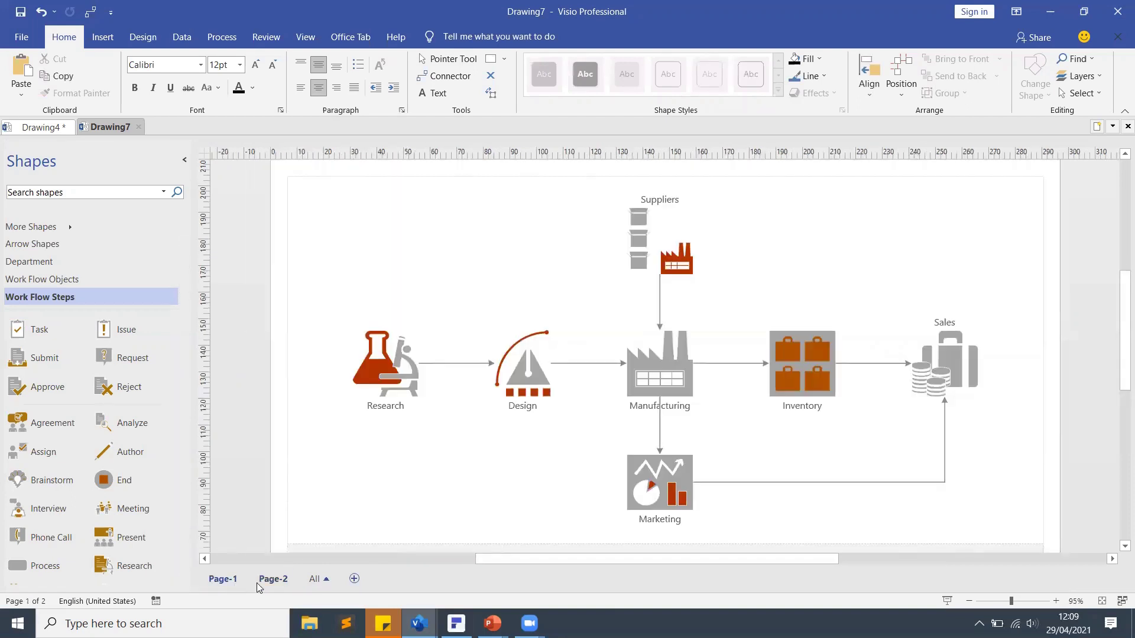
# Compare the sample workflow on Page-1 with the blank Page-2, ending on Page-2.
pyautogui.click(272, 581)
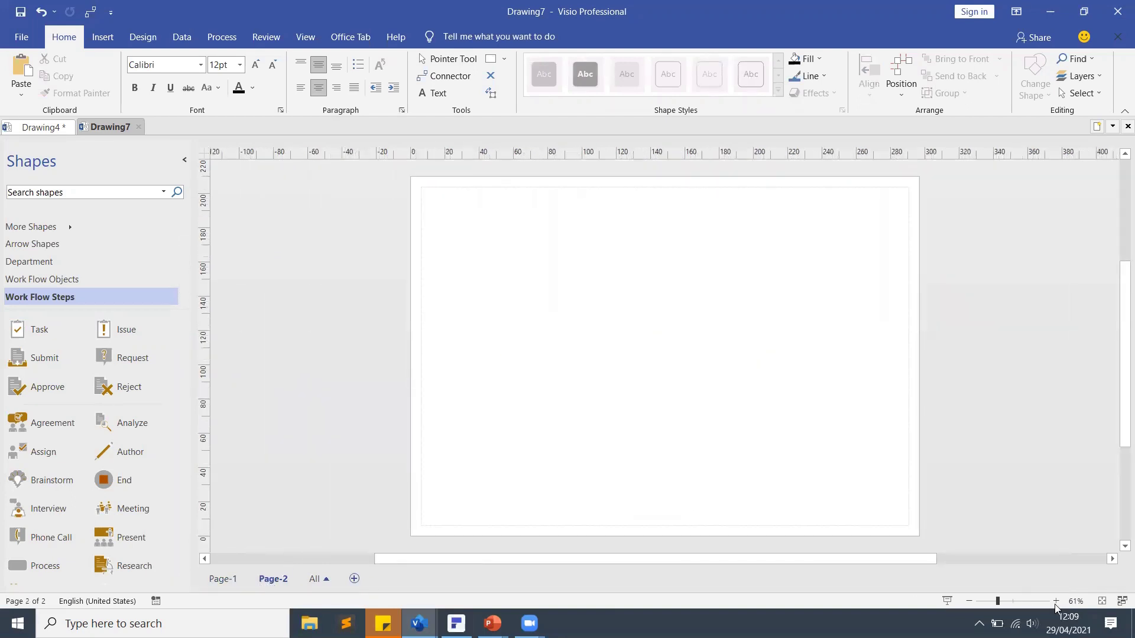
pyautogui.click(220, 579)
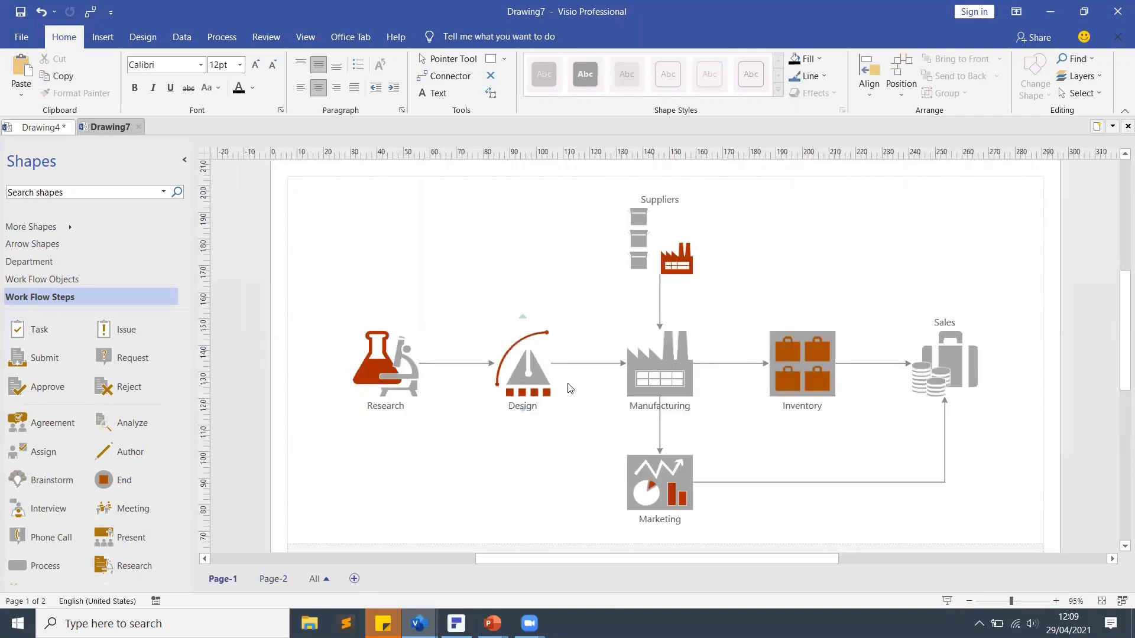
pyautogui.click(271, 579)
pyautogui.scroll(-1, 71, 298)
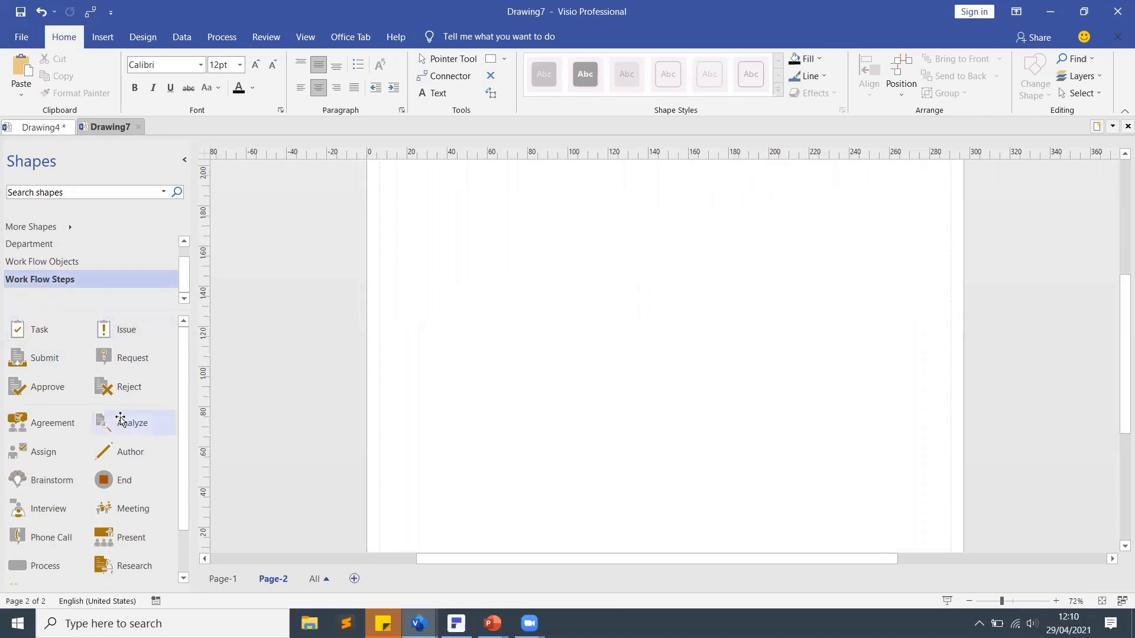
# Examine which shapes the Work Flow Steps and Work Flow Objects stencils offer.
pyautogui.scroll(-2, 179, 483)
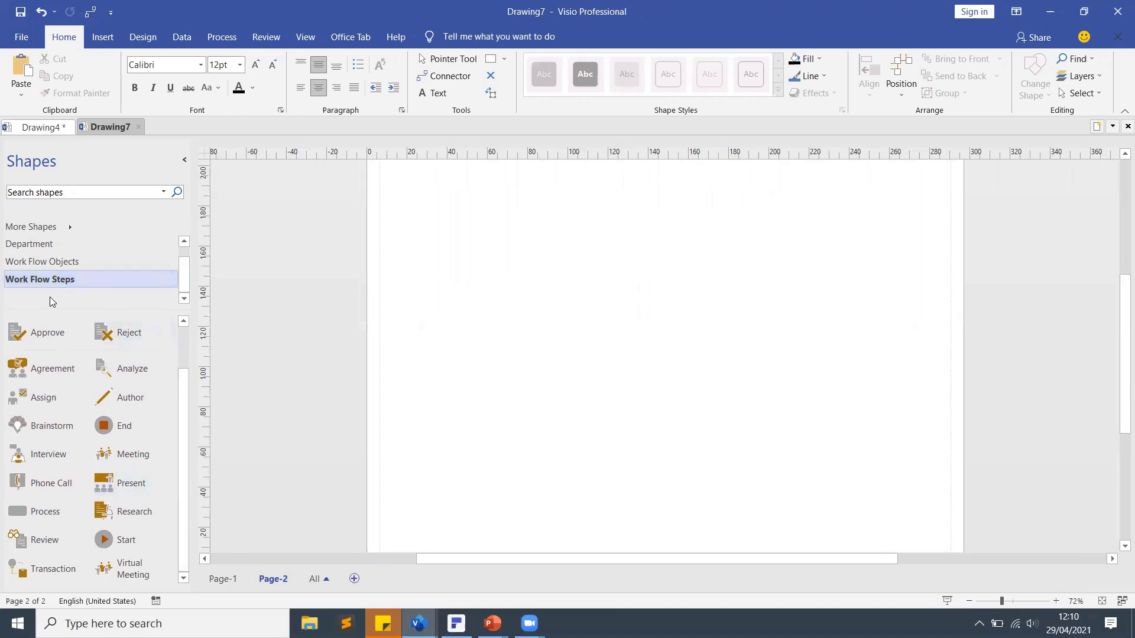
pyautogui.scroll(2, 113, 396)
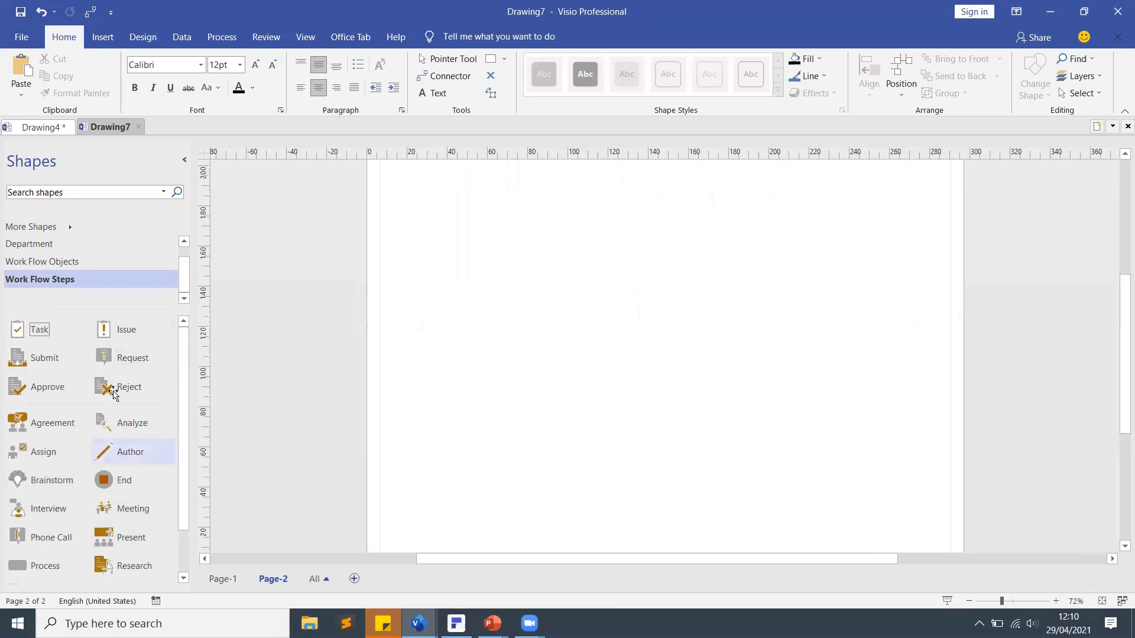
pyautogui.click(68, 263)
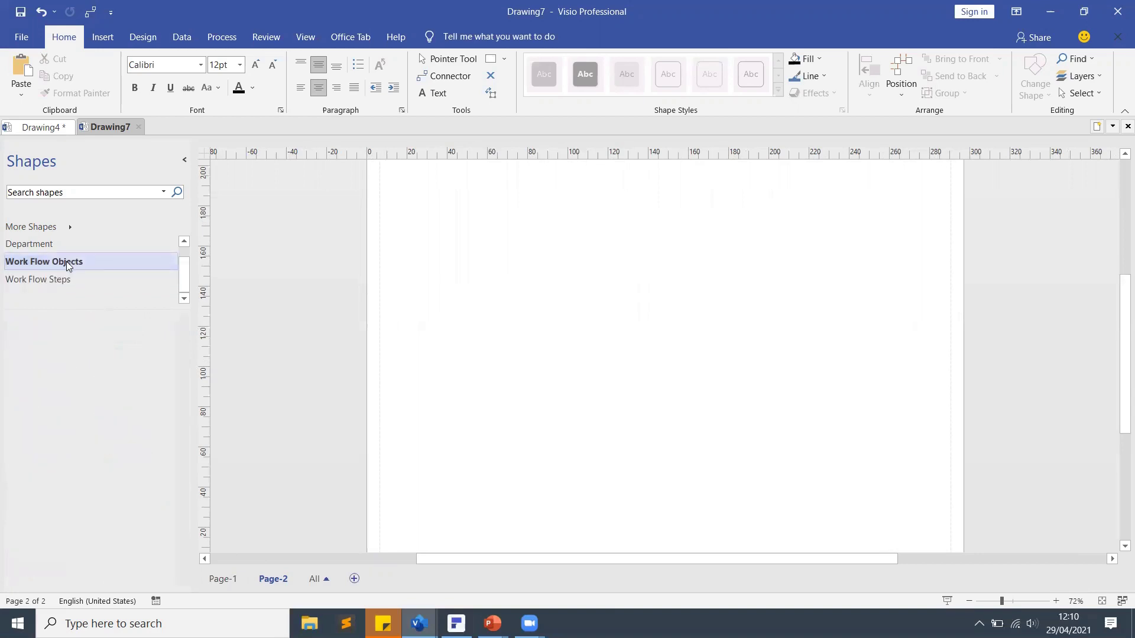
pyautogui.scroll(-3, 94, 481)
pyautogui.scroll(3, 93, 481)
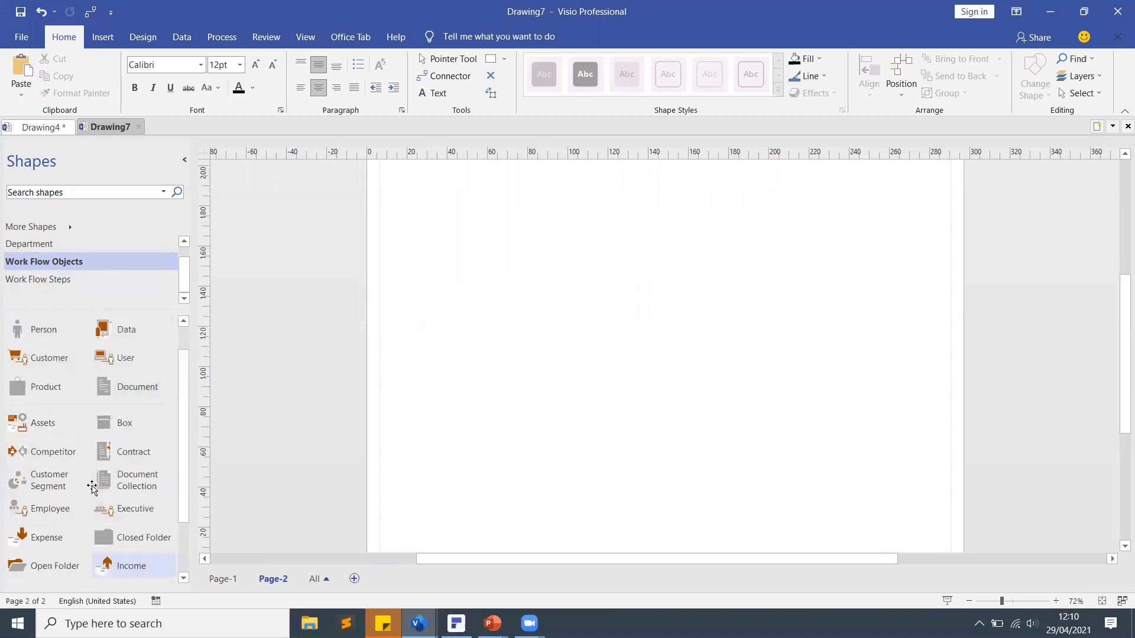
# Place a Research and Development shape from the Department stencil in the upper-left part of Page-2.
pyautogui.click(34, 244)
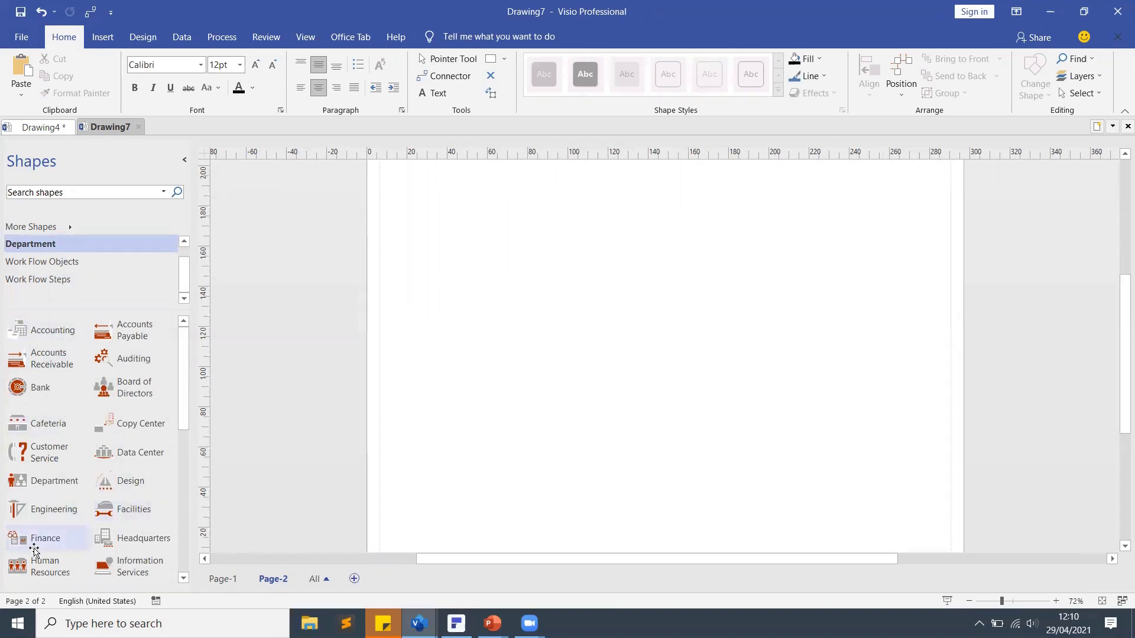
pyautogui.scroll(-3, 125, 409)
pyautogui.scroll(-3, 125, 409)
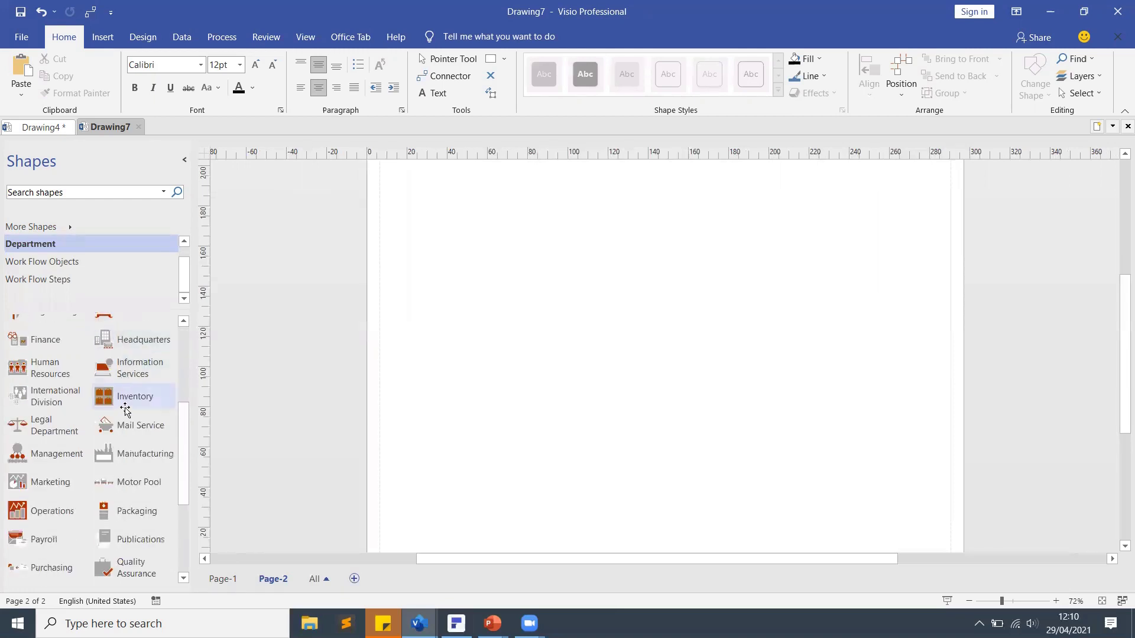
pyautogui.scroll(-1, 125, 409)
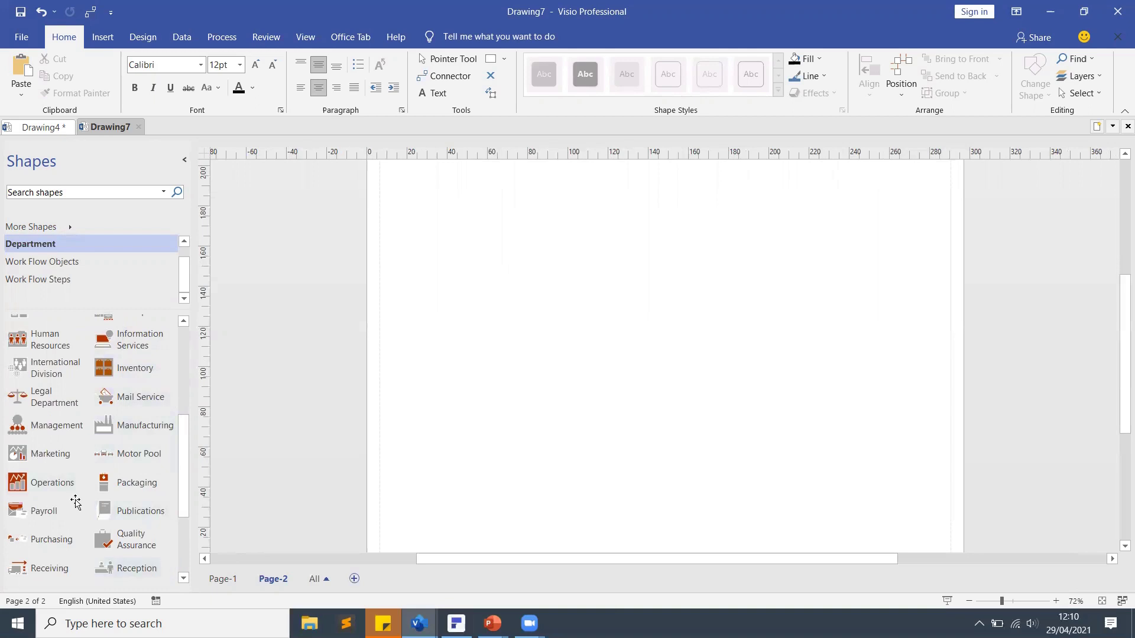
pyautogui.scroll(-4, 74, 496)
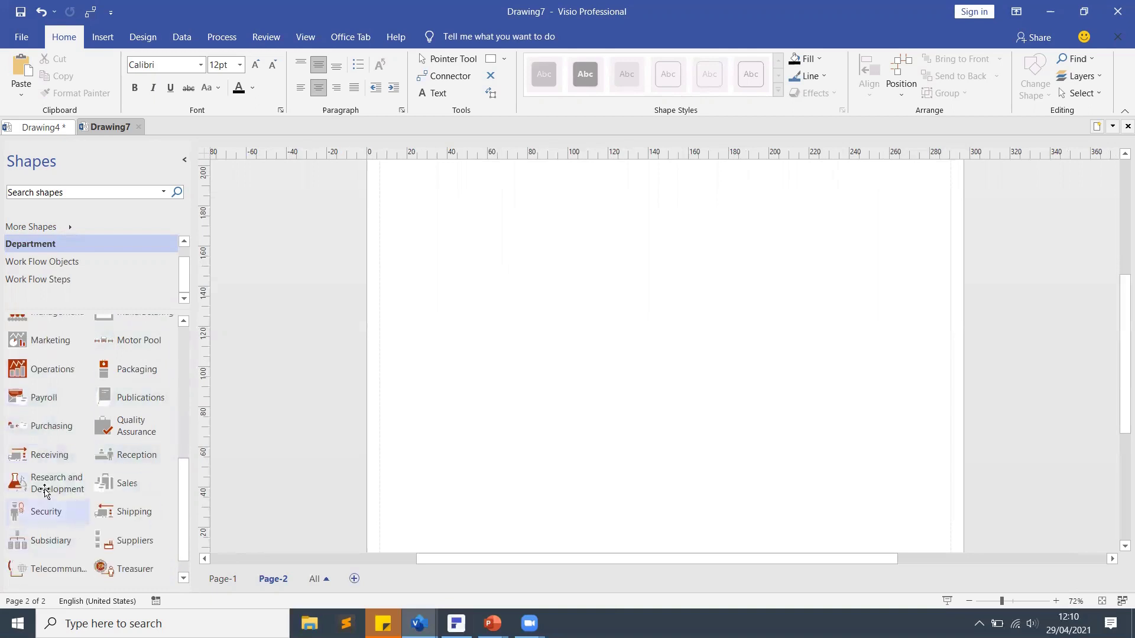
pyautogui.moveTo(41, 487); pyautogui.dragTo(497, 288)
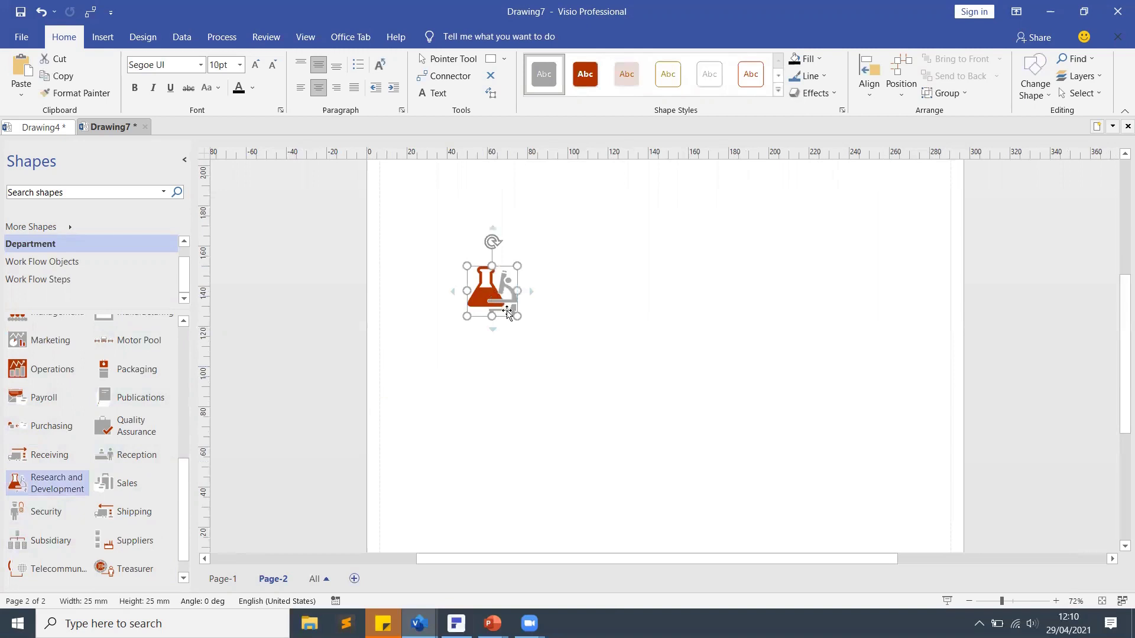
pyautogui.click(585, 319)
pyautogui.moveTo(499, 291); pyautogui.dragTo(507, 298)
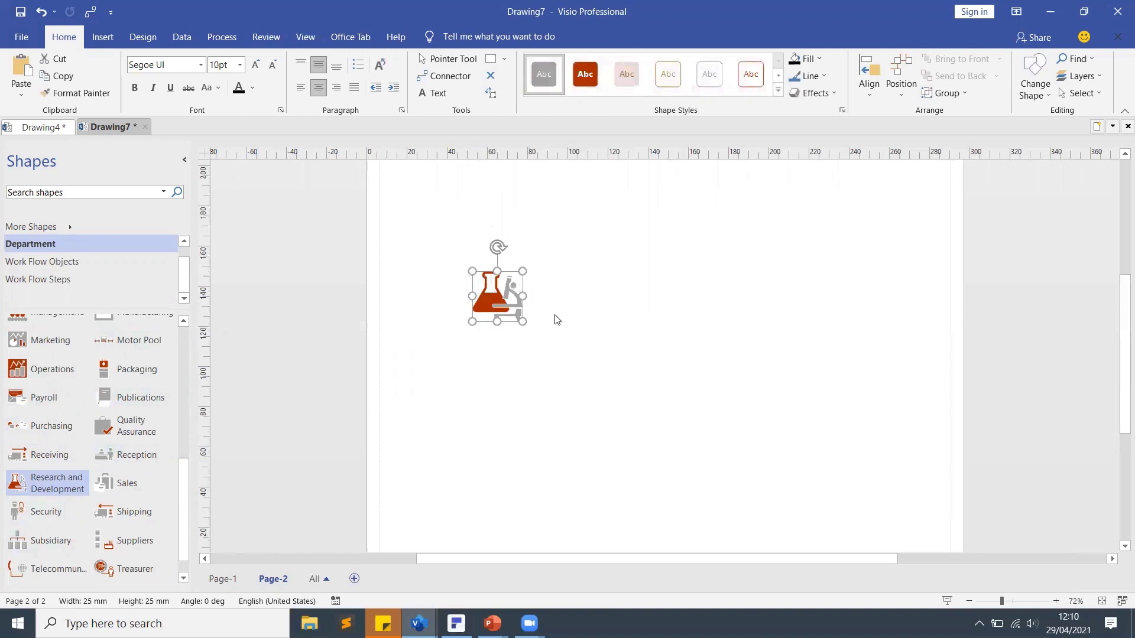
pyautogui.press('Escape')
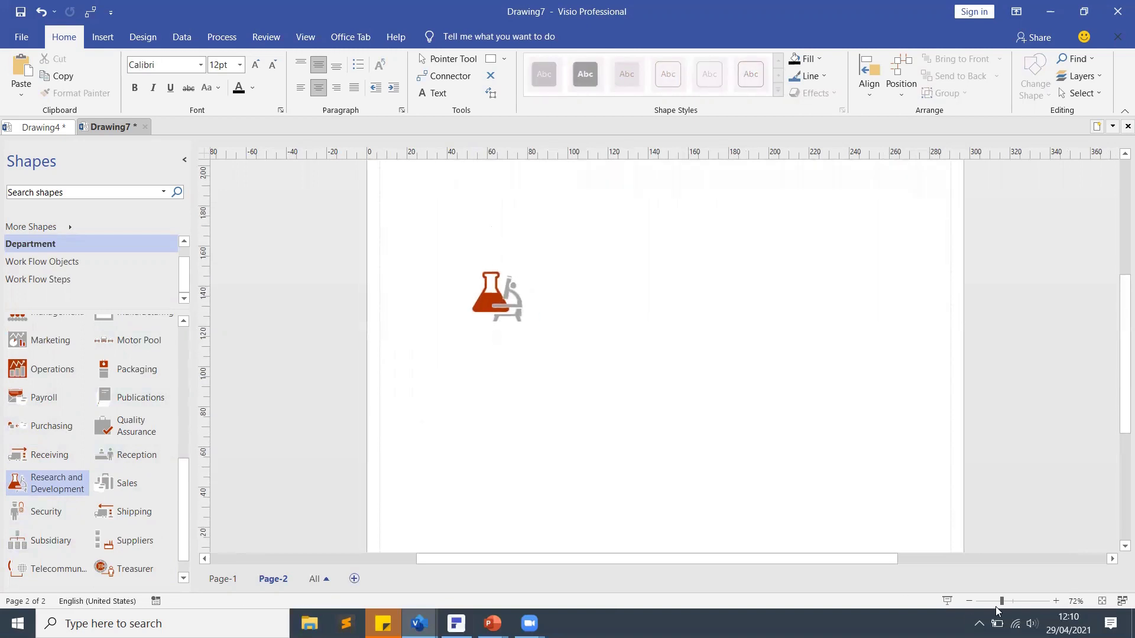
# Move the Research and Development shape slightly up and to the left on the page.
pyautogui.click(1055, 601)
pyautogui.click(1055, 600)
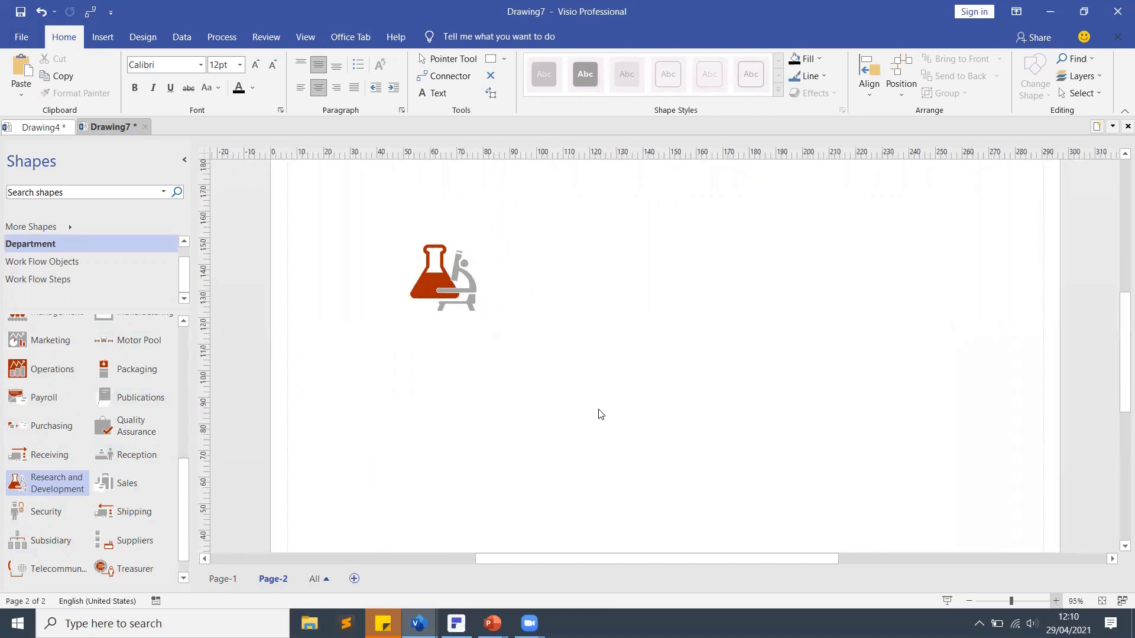
pyautogui.scroll(3, 572, 397)
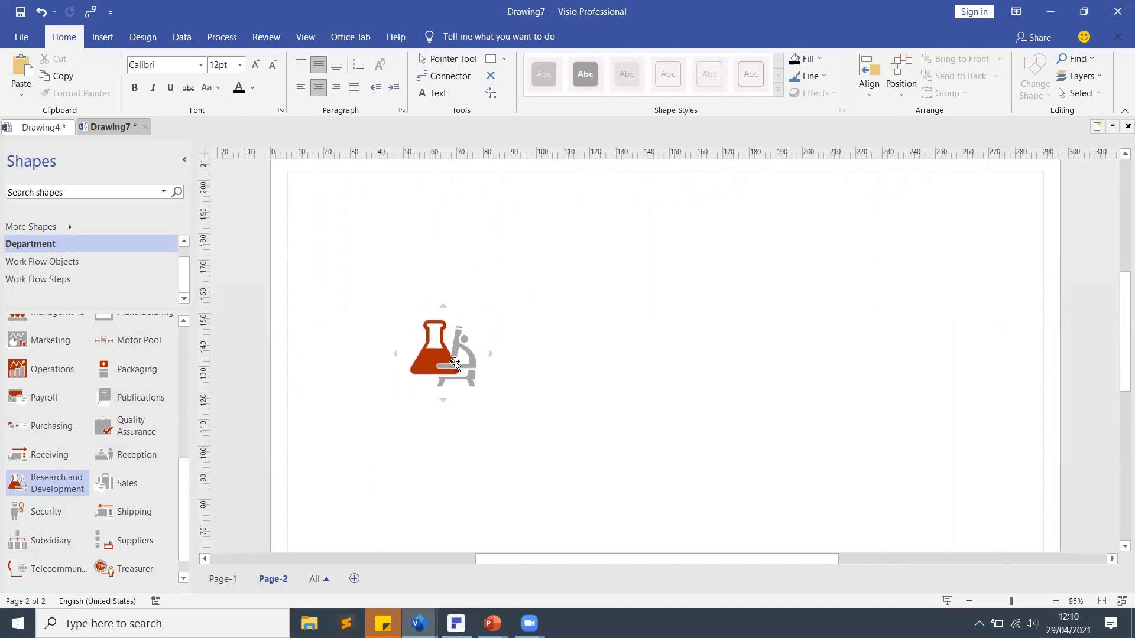
pyautogui.moveTo(457, 363); pyautogui.dragTo(453, 348)
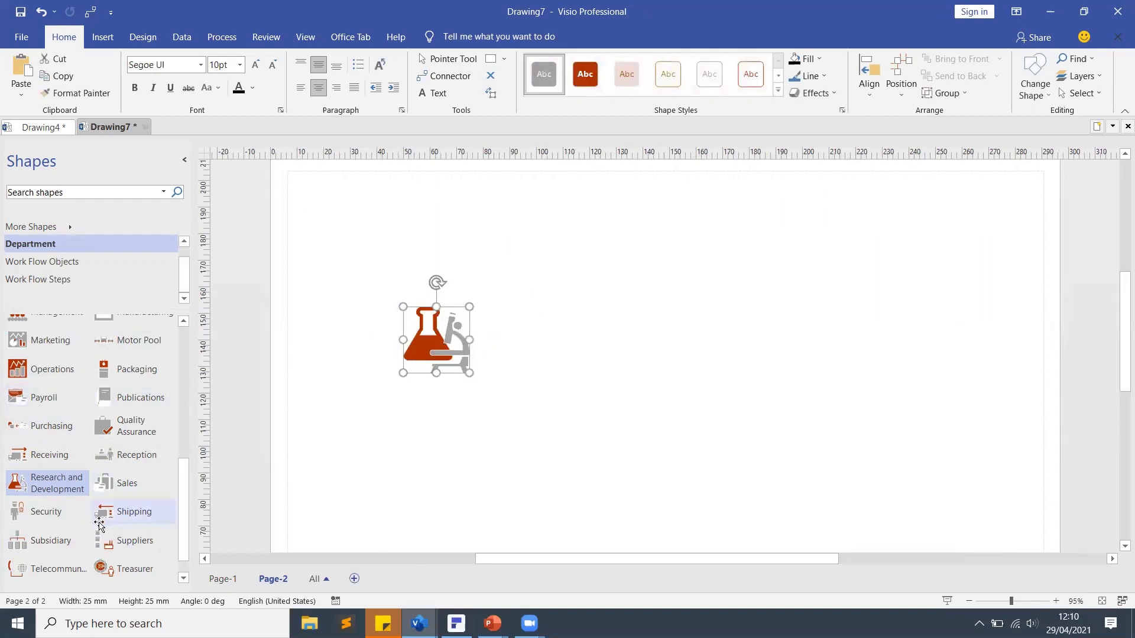
# Place a Manufacturing shape from the Department stencil to the right of the Research and Development shape, level with it.
pyautogui.scroll(-1, 101, 527)
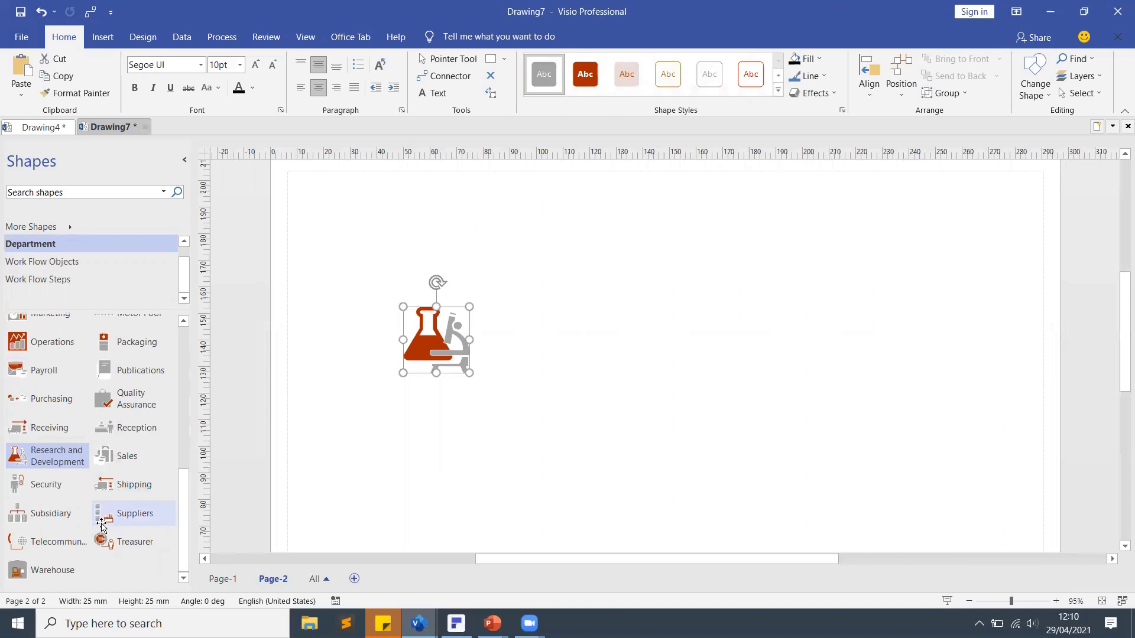
pyautogui.scroll(1, 102, 526)
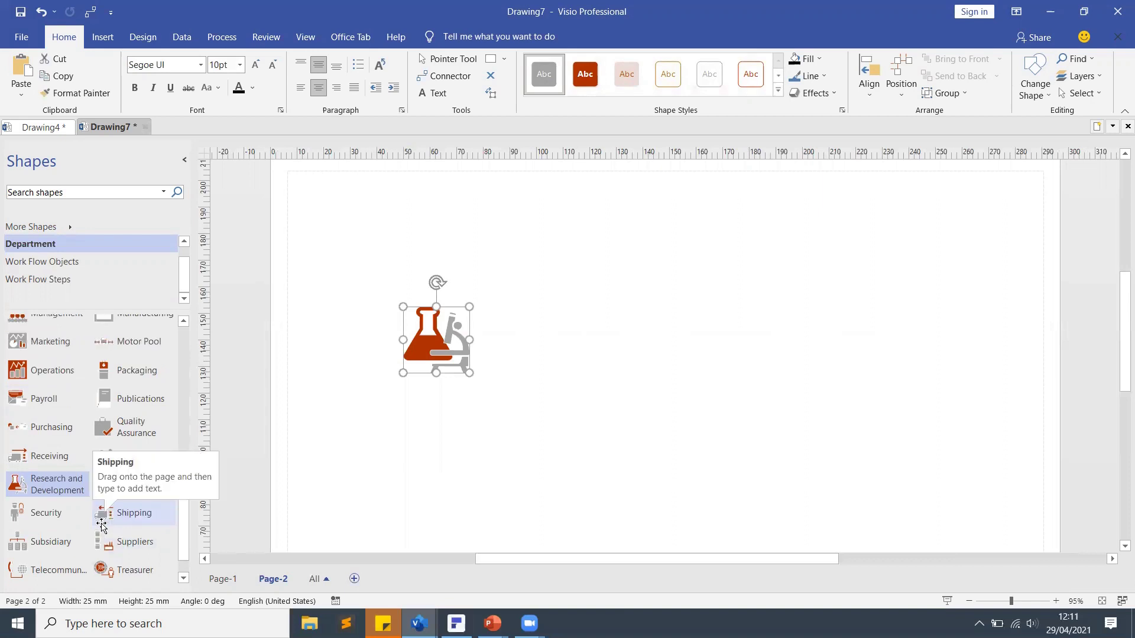
pyautogui.scroll(5, 101, 526)
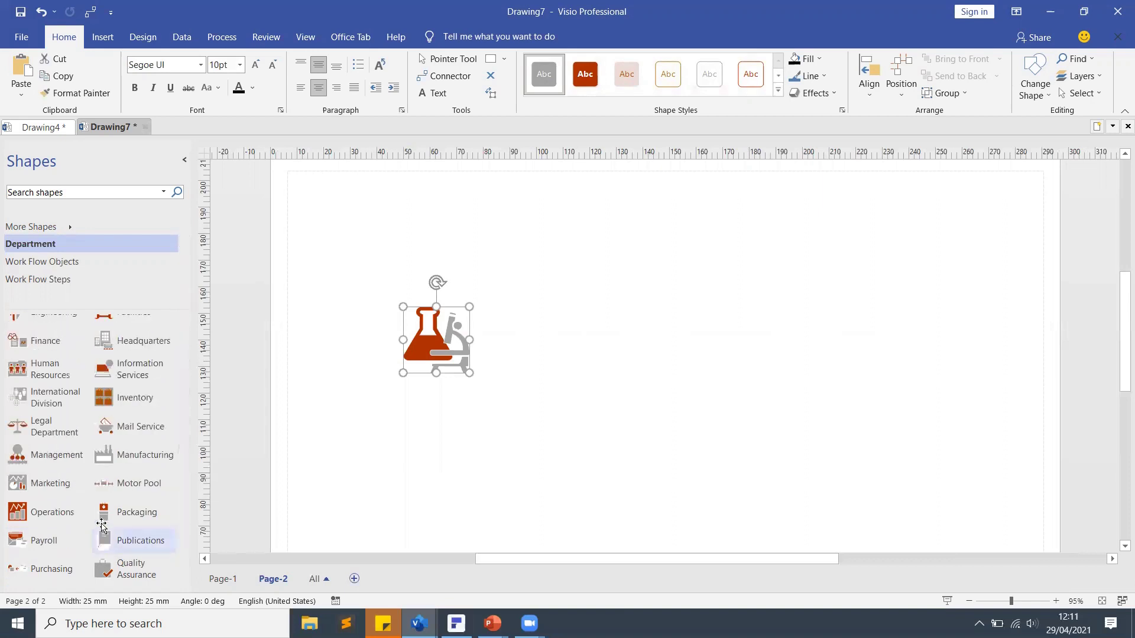
pyautogui.scroll(7, 102, 527)
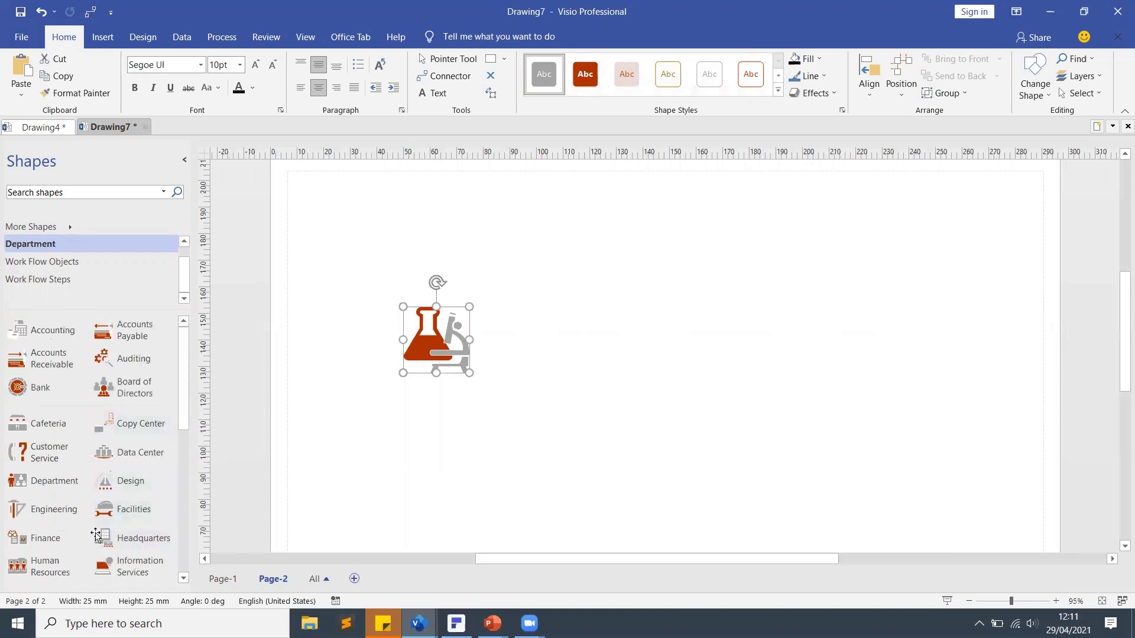
pyautogui.scroll(-1, 84, 505)
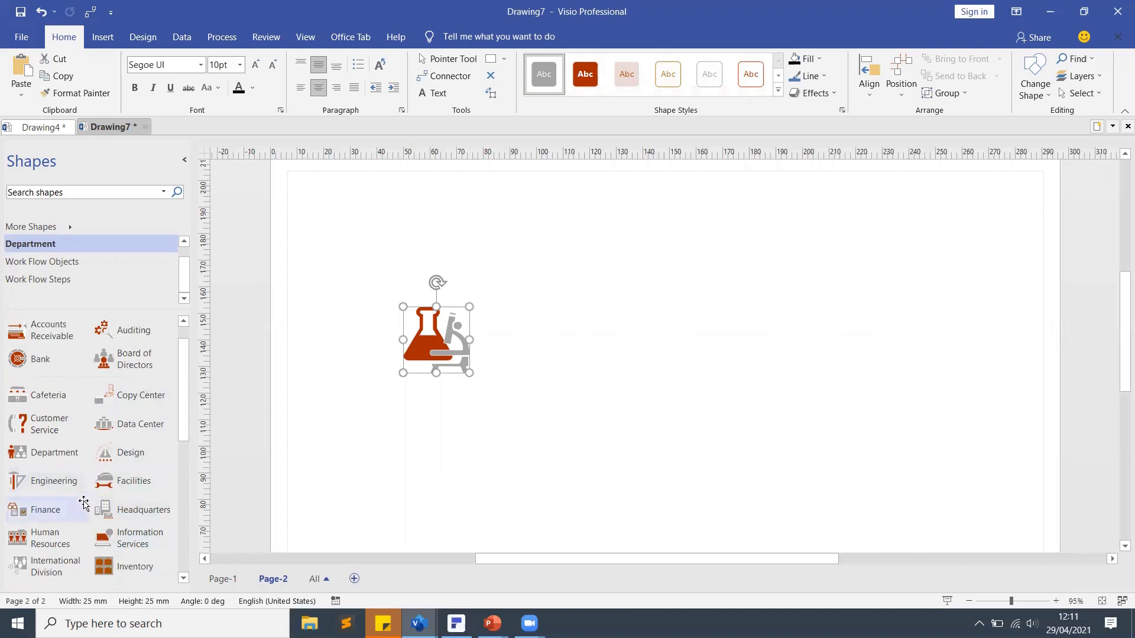
pyautogui.scroll(-3, 84, 504)
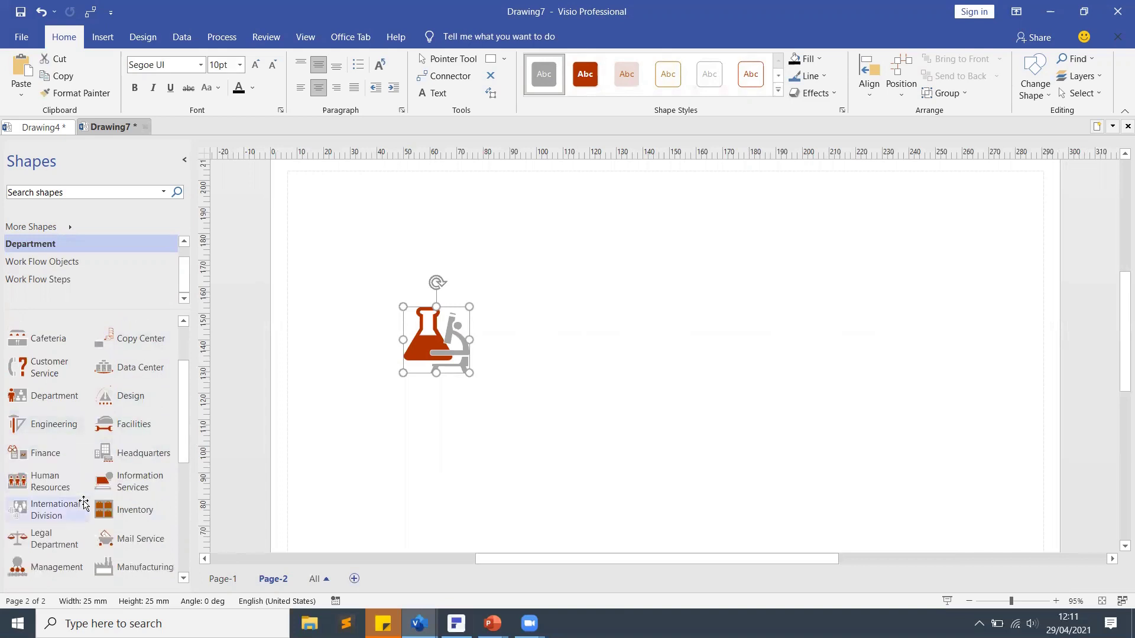
pyautogui.scroll(-3, 84, 505)
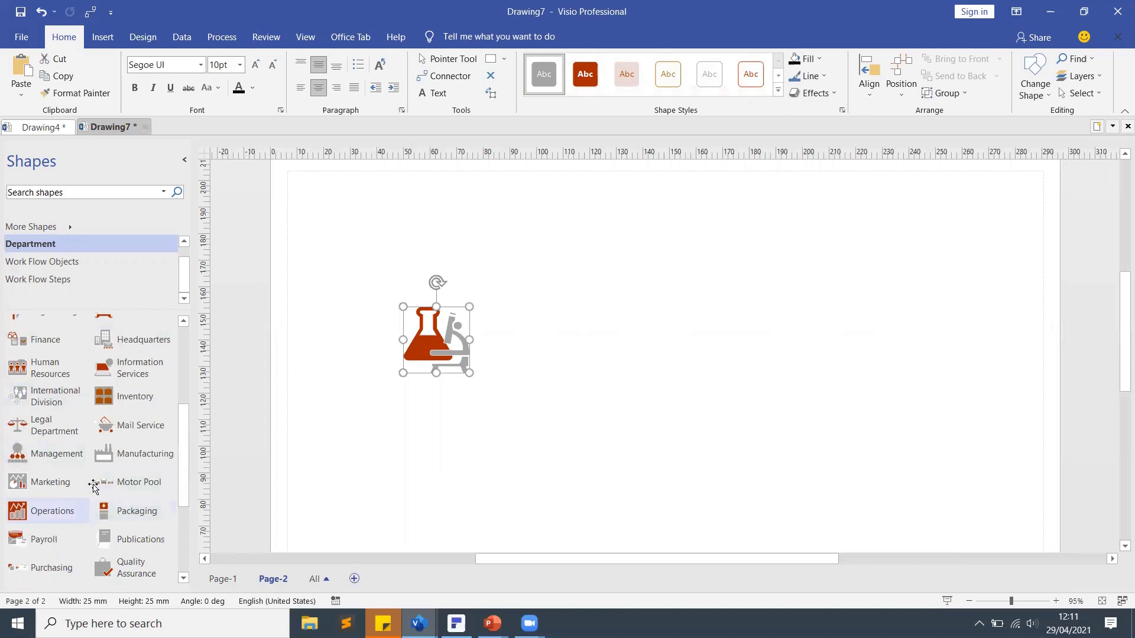
pyautogui.scroll(-1, 94, 483)
pyautogui.moveTo(105, 425); pyautogui.dragTo(683, 338)
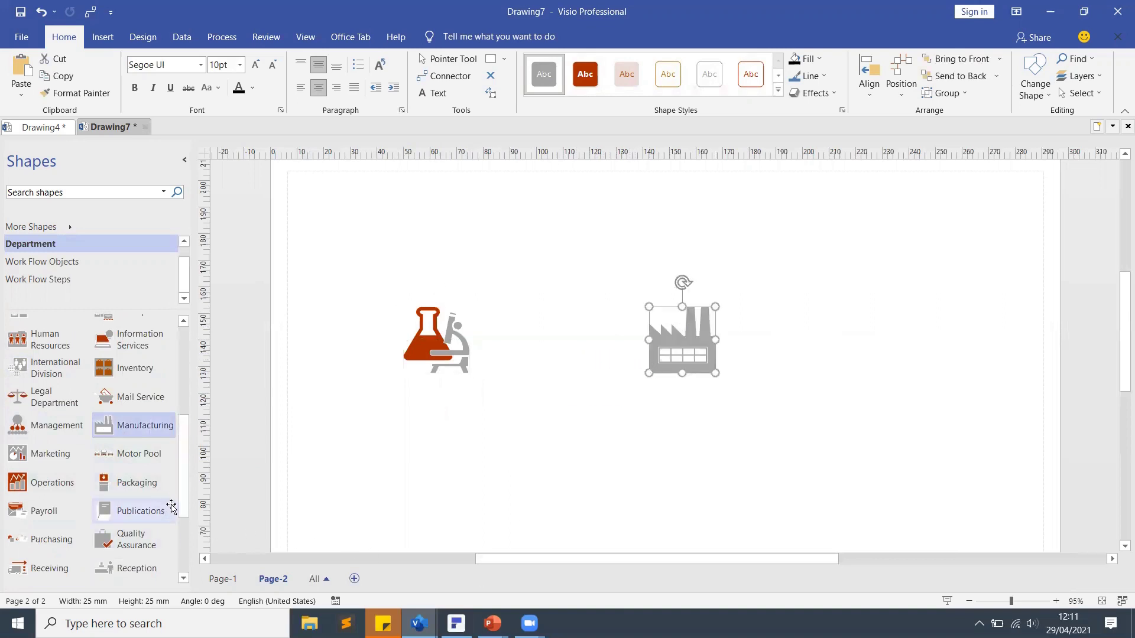
# Add Quality Assurance and Packaging shapes between Research and Development and Manufacturing, shifting Manufacturing further right to make room.
pyautogui.moveTo(118, 544); pyautogui.dragTo(589, 339)
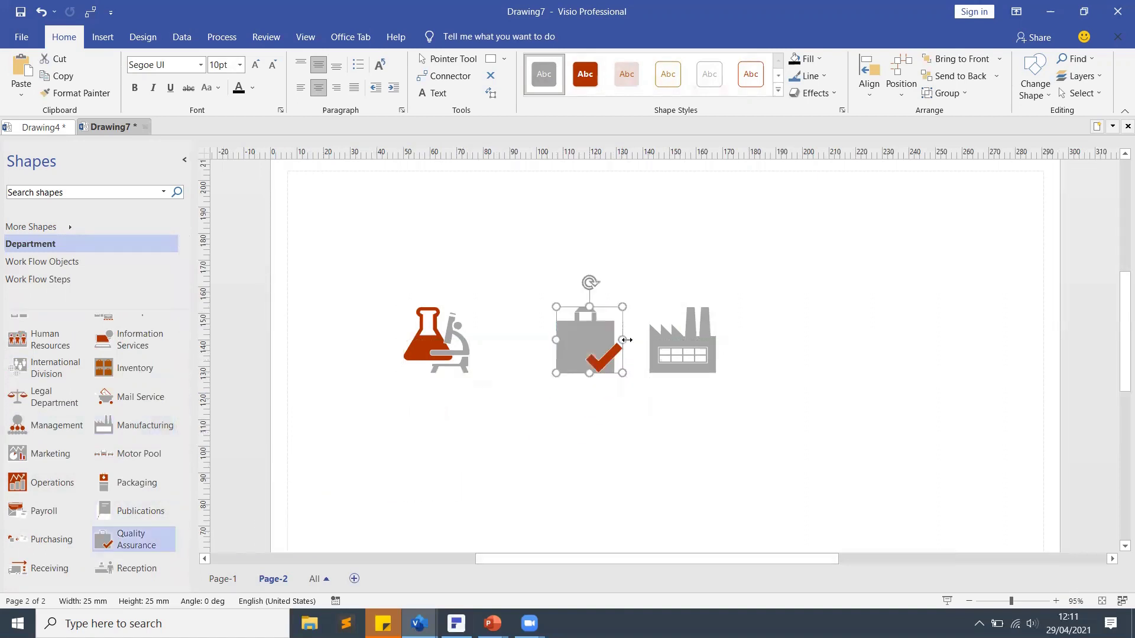
pyautogui.moveTo(668, 343); pyautogui.dragTo(737, 344)
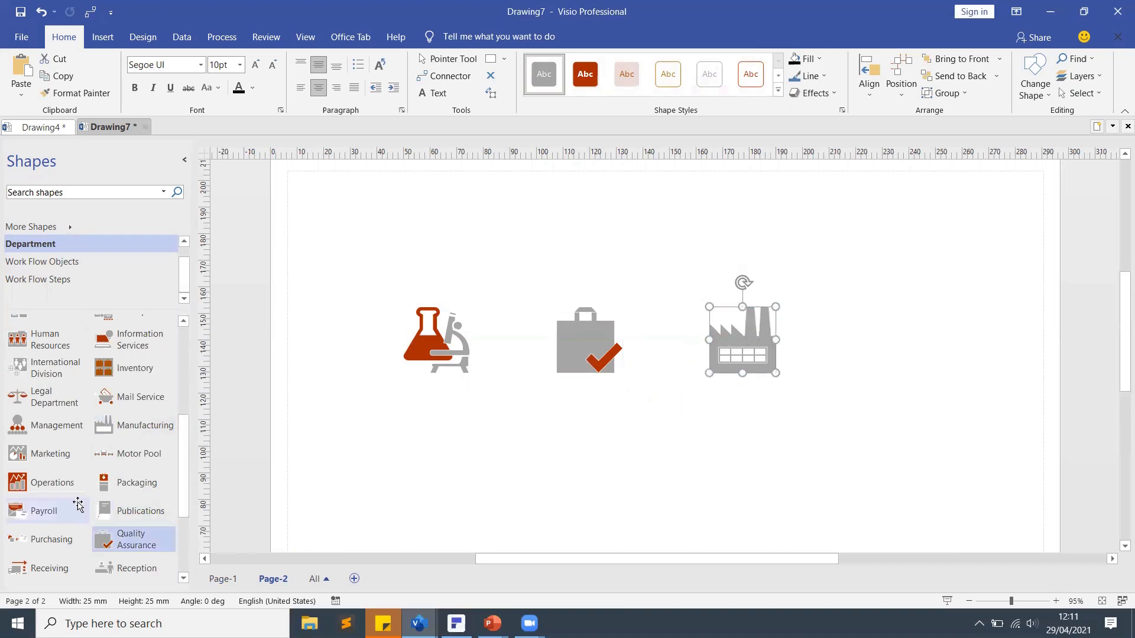
pyautogui.moveTo(124, 490); pyautogui.dragTo(703, 342)
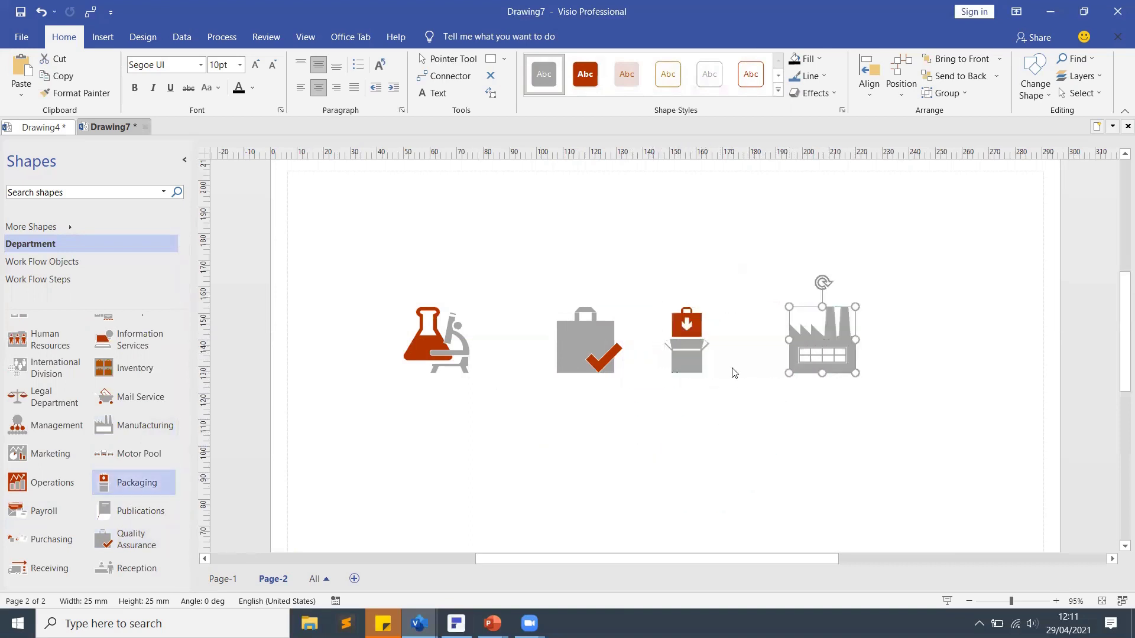
# Place a Sales shape from the Department stencil below Packaging, and shift Packaging and Manufacturing further right in the row.
pyautogui.scroll(-2, 88, 485)
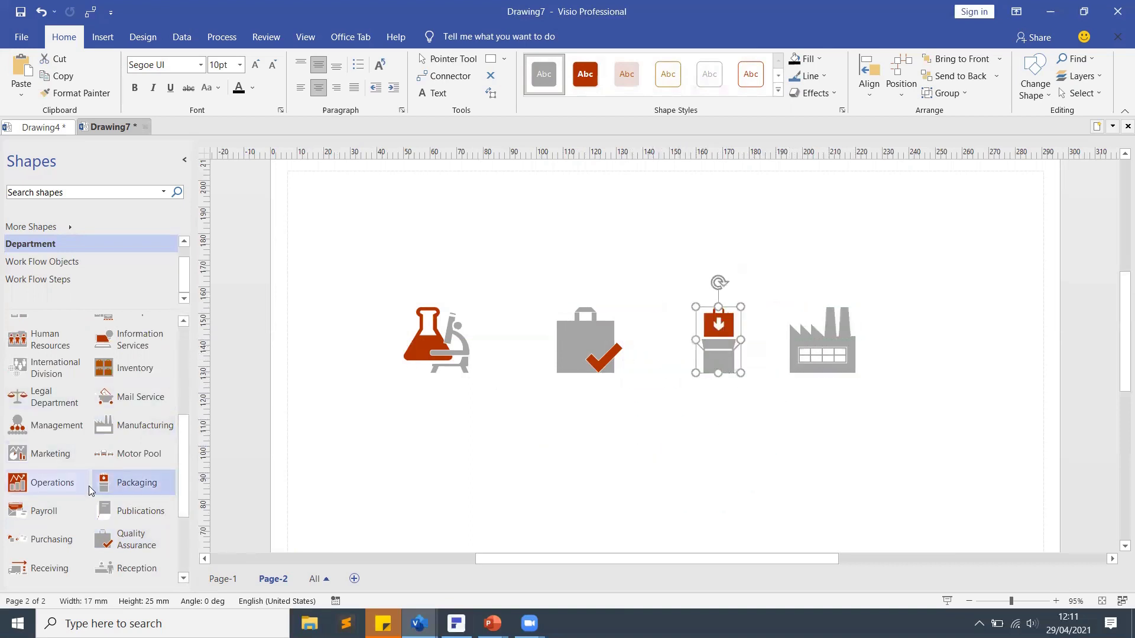
pyautogui.scroll(-3, 89, 490)
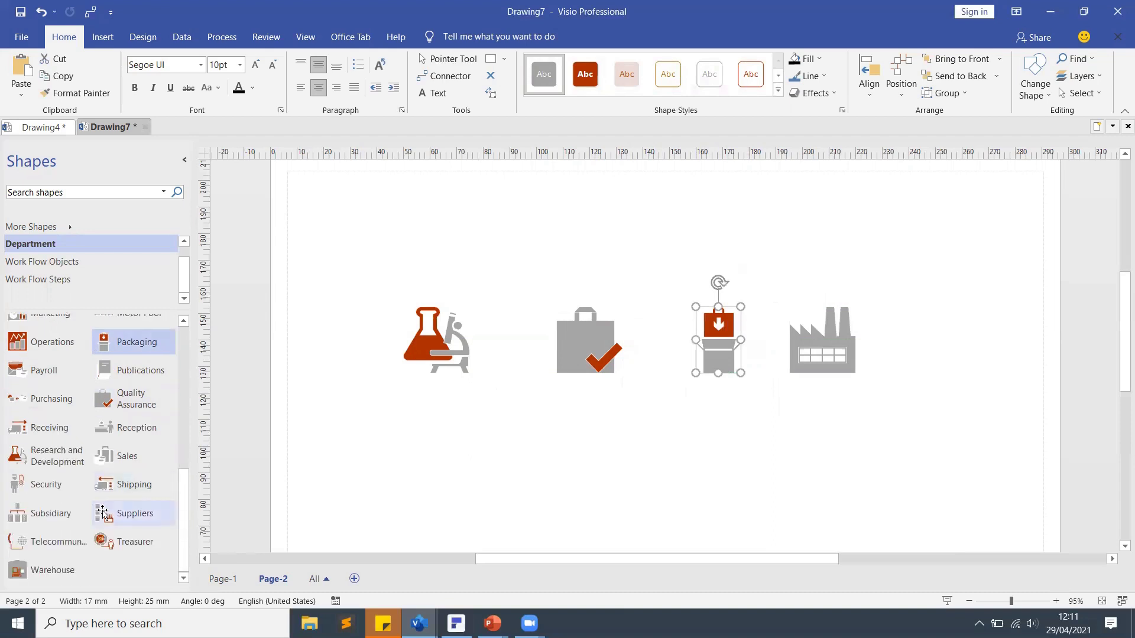
pyautogui.scroll(6, 103, 513)
pyautogui.scroll(4, 103, 513)
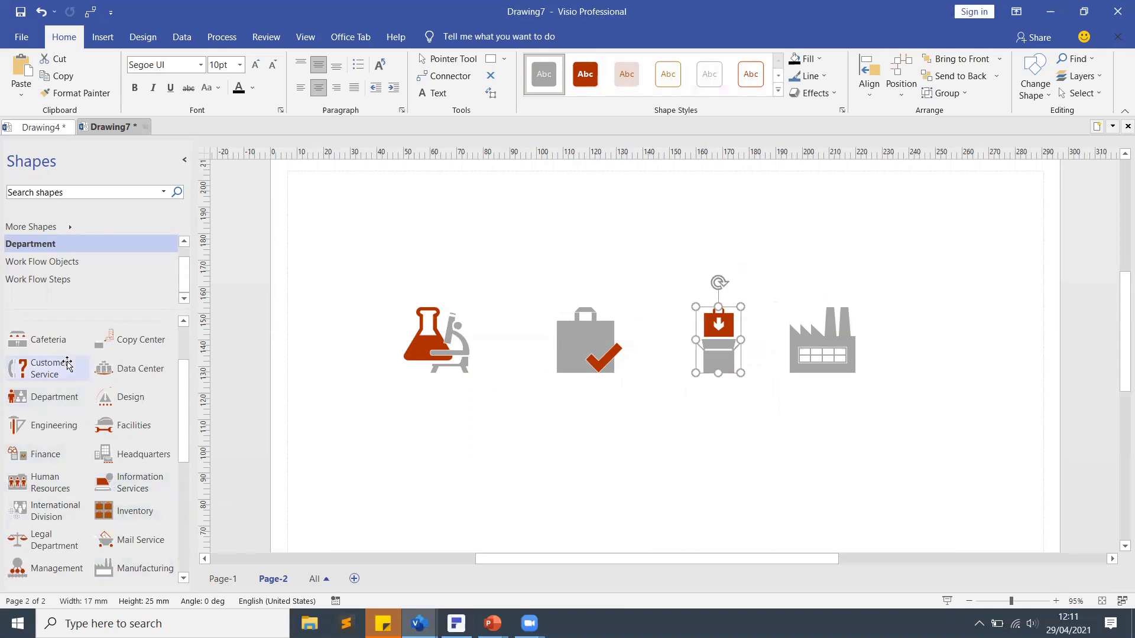
pyautogui.scroll(3, 71, 378)
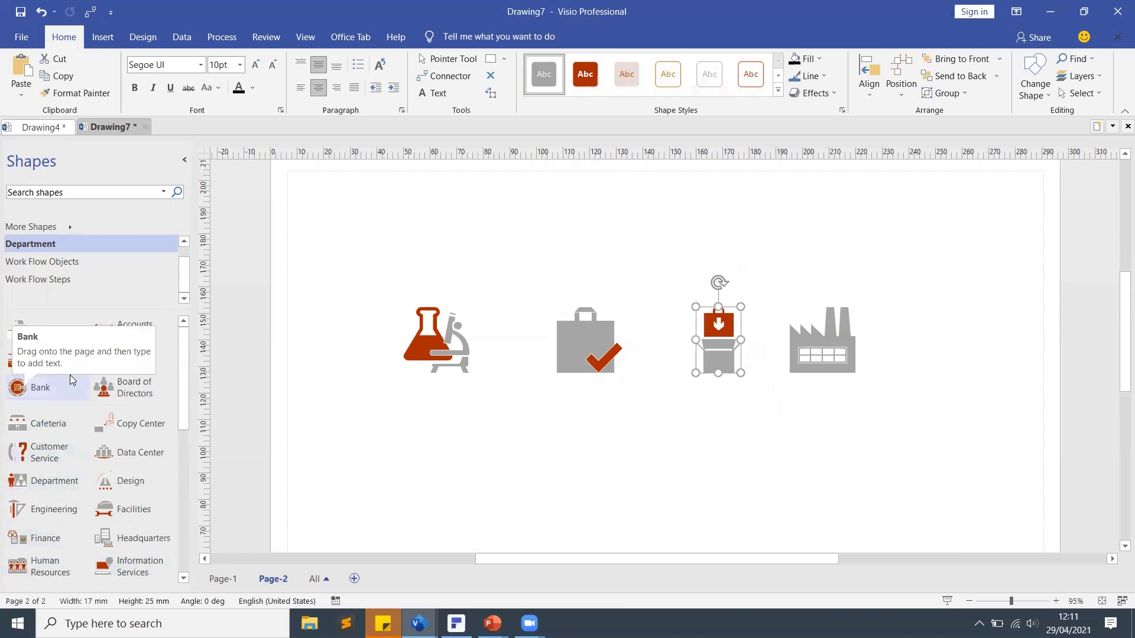
pyautogui.scroll(-4, 71, 378)
pyautogui.scroll(-3, 70, 379)
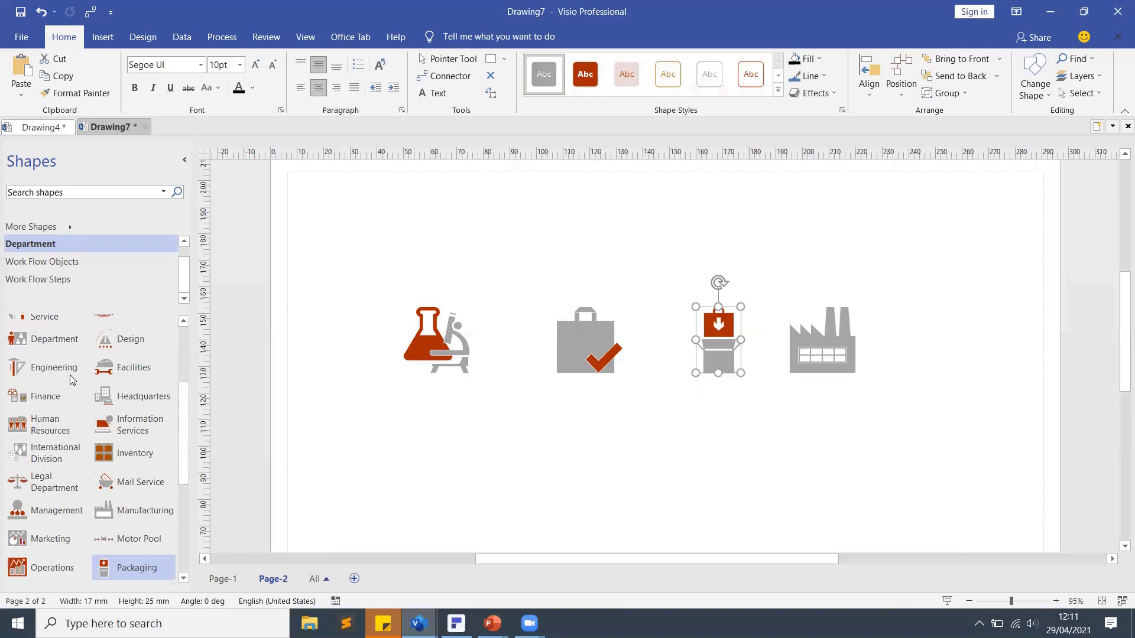
pyautogui.scroll(-2, 70, 378)
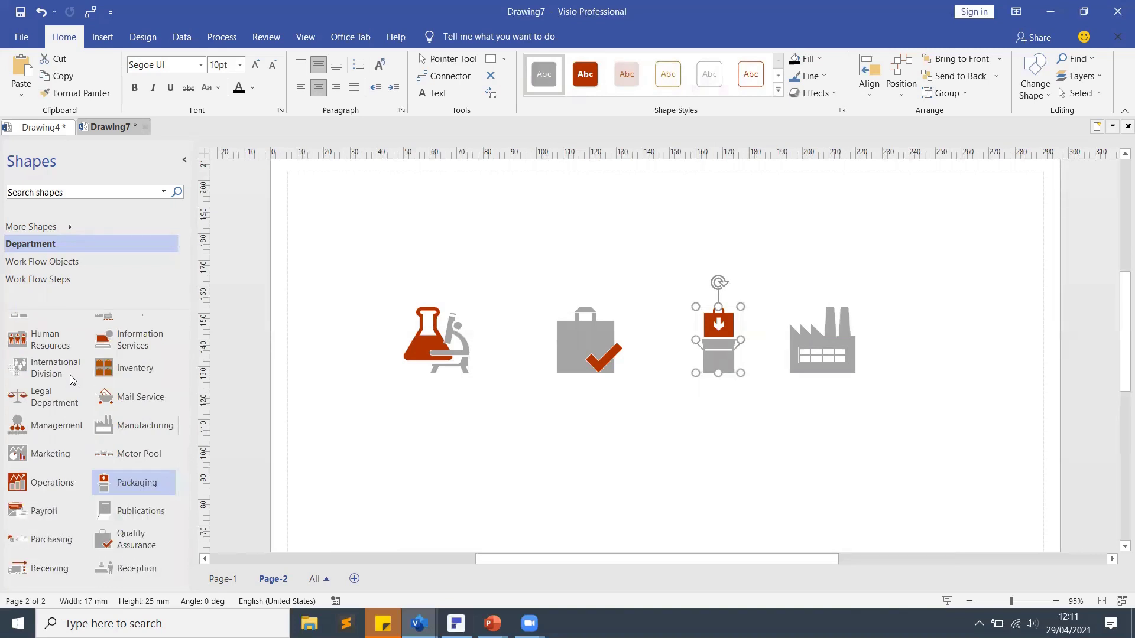
pyautogui.scroll(-1, 70, 378)
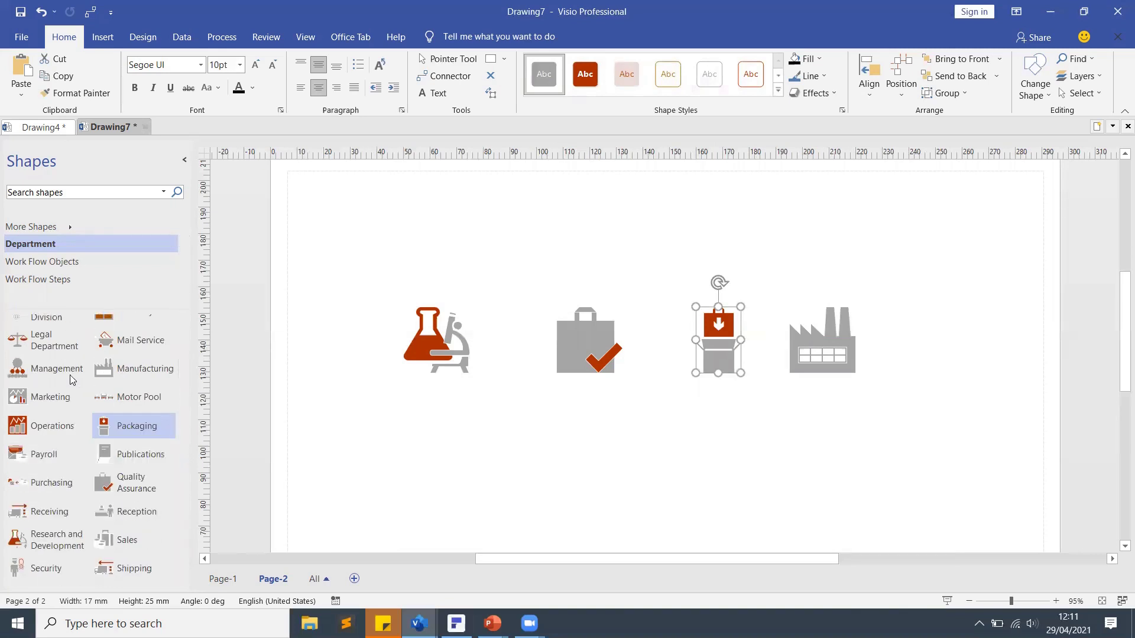
pyautogui.scroll(-1, 70, 375)
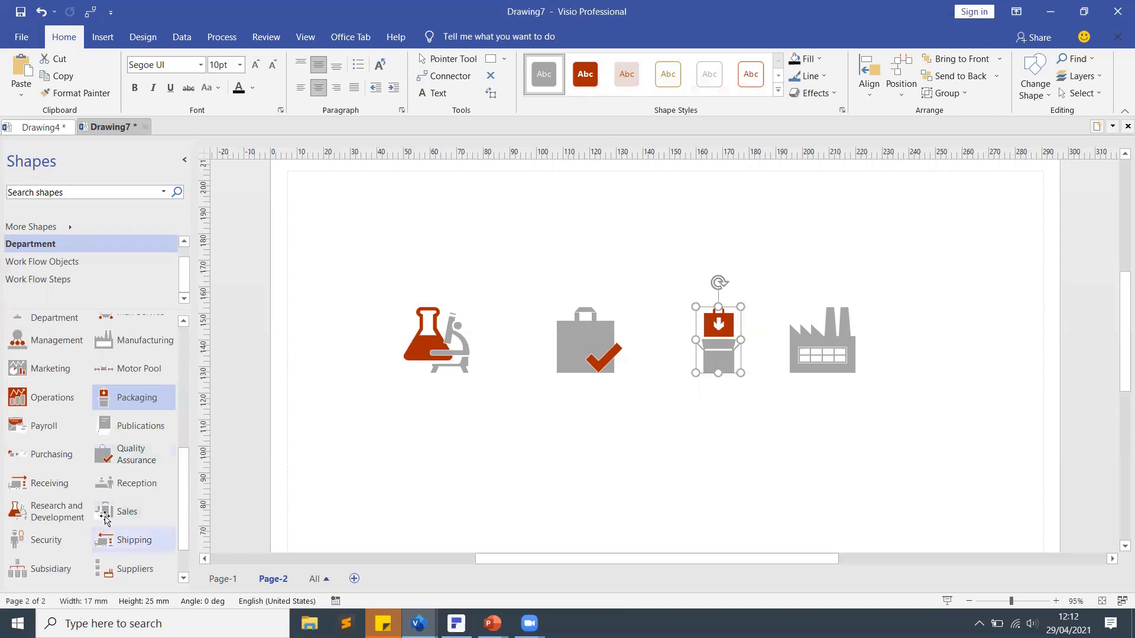
pyautogui.moveTo(169, 513); pyautogui.dragTo(728, 509)
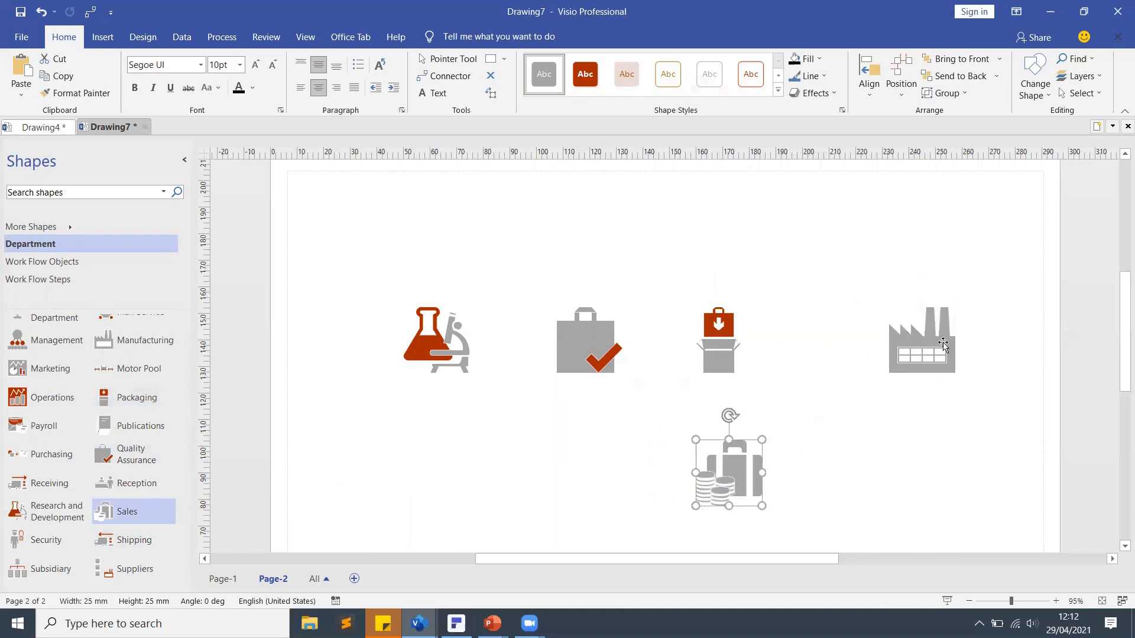
# Connect Research and Development to Quality Assurance, Quality Assurance to Packaging, and Packaging down to Sales with connectors.
pyautogui.click(441, 63)
pyautogui.click(442, 75)
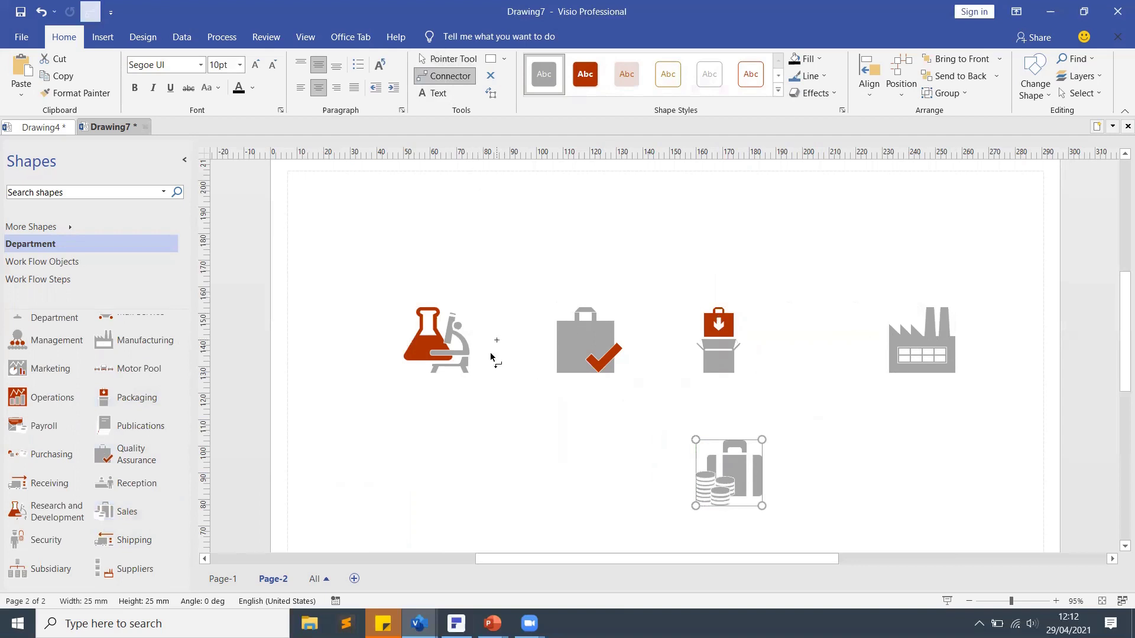
pyautogui.moveTo(470, 340)
pyautogui.mouseDown()
pyautogui.moveTo(696, 340)
pyautogui.moveTo(689, 407)
pyautogui.moveTo(720, 378)
pyautogui.mouseUp()
pyautogui.moveTo(728, 432); pyautogui.dragTo(731, 438)
pyautogui.click(447, 59)
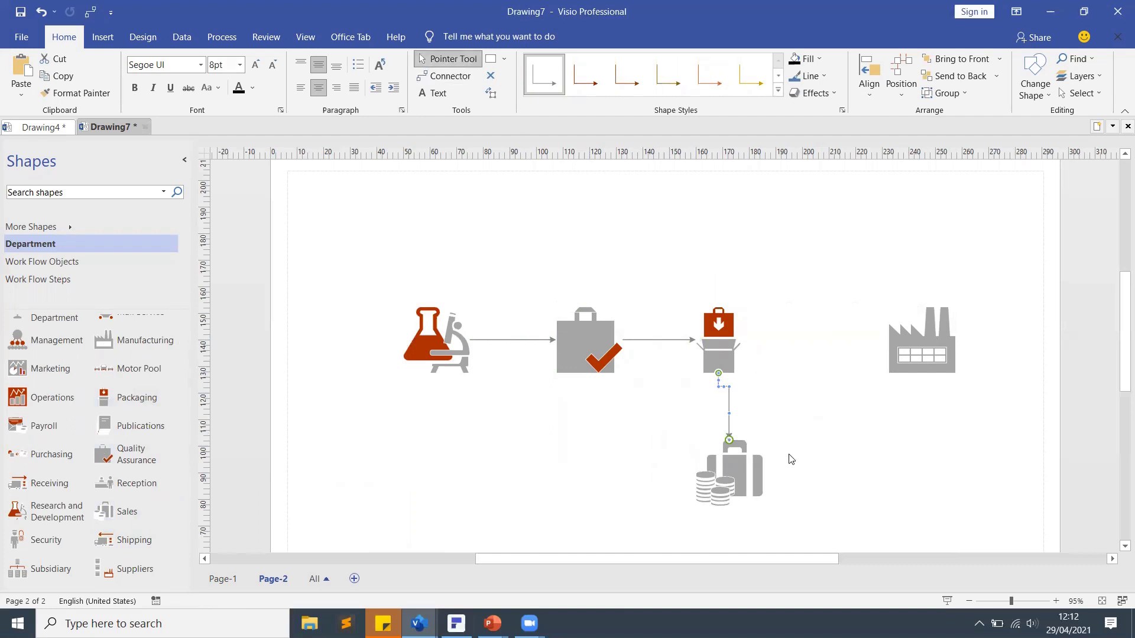
# Shift the Sales shape slightly left and down so it sits directly under Packaging with a straight connector.
pyautogui.click(783, 489)
pyautogui.moveTo(742, 479); pyautogui.dragTo(733, 485)
pyautogui.click(786, 478)
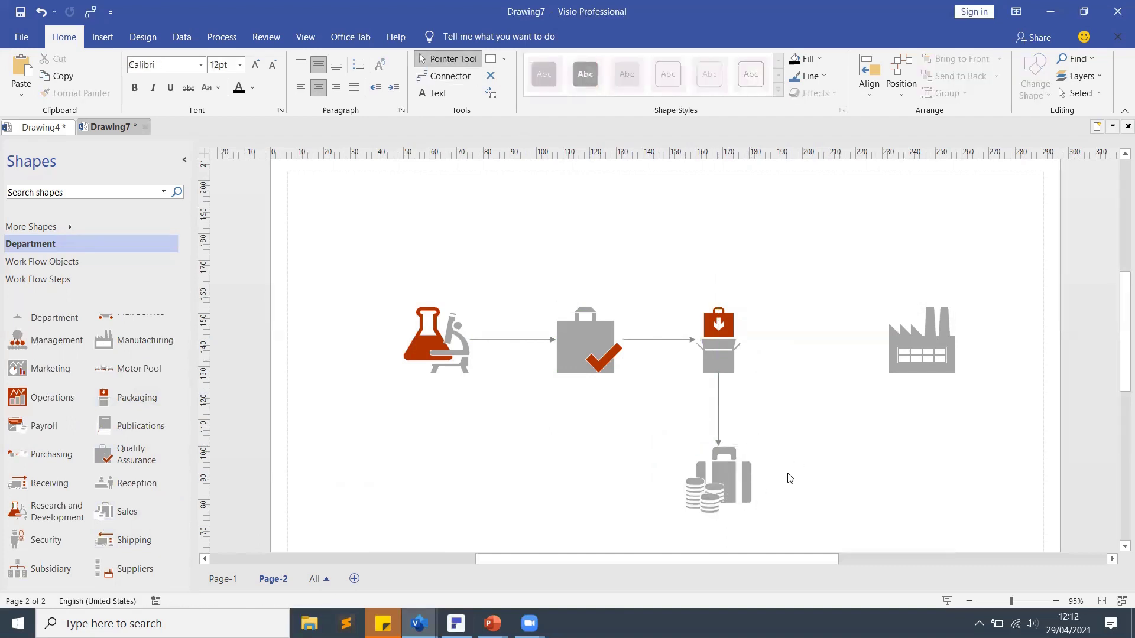
# Look through the shapes in the Work Flow Objects and Work Flow Steps stencils.
pyautogui.click(34, 267)
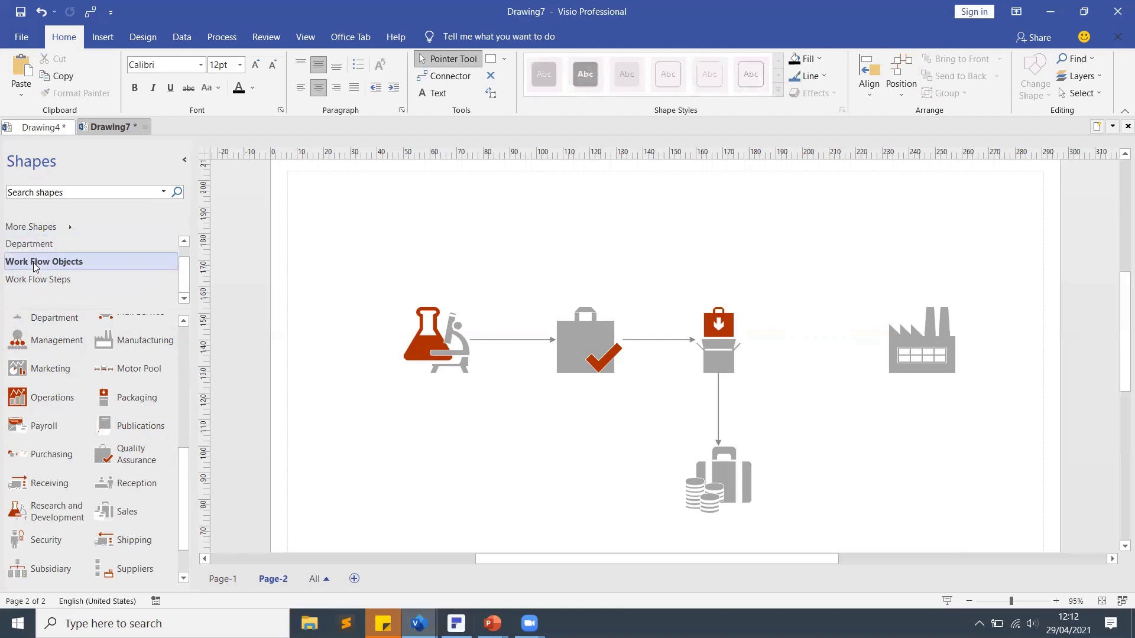
pyautogui.scroll(-3, 63, 400)
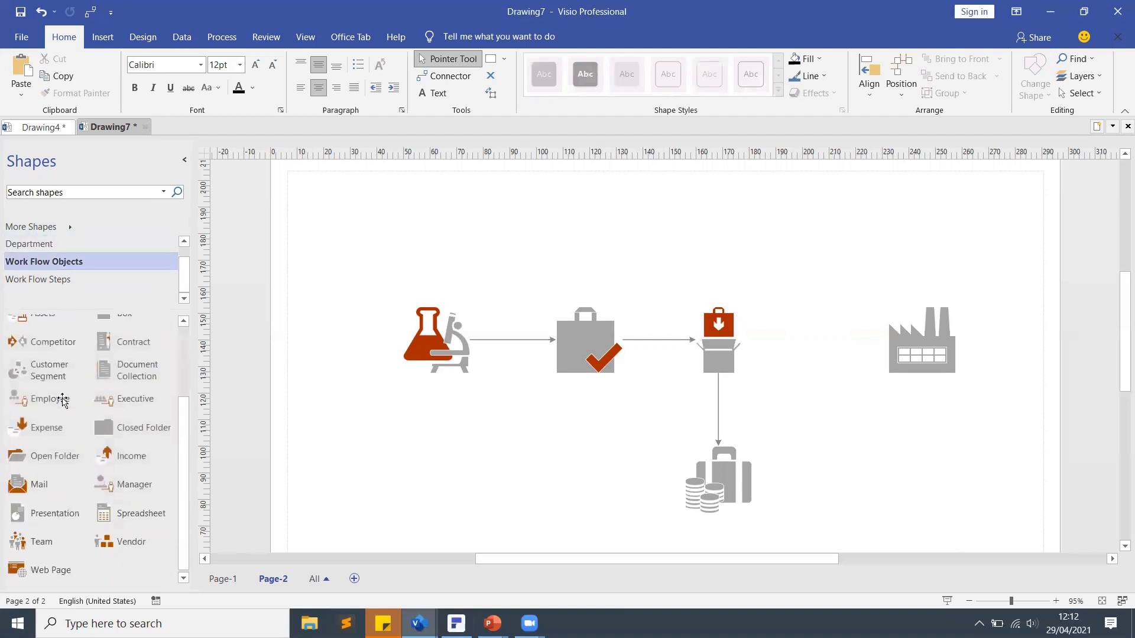
pyautogui.click(38, 286)
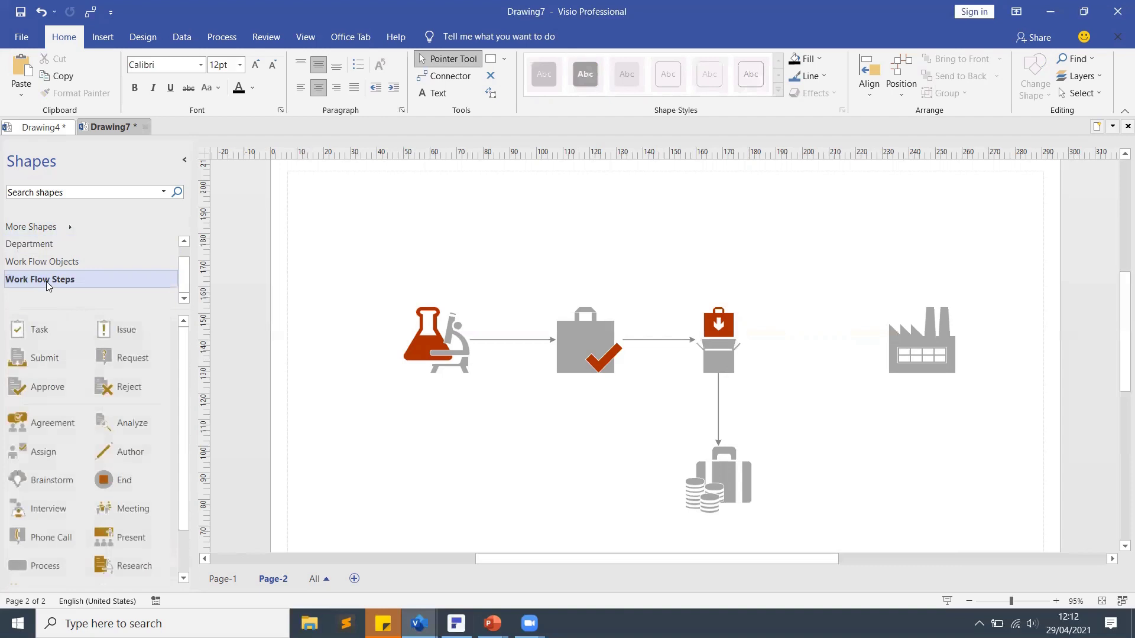
pyautogui.scroll(-2, 92, 450)
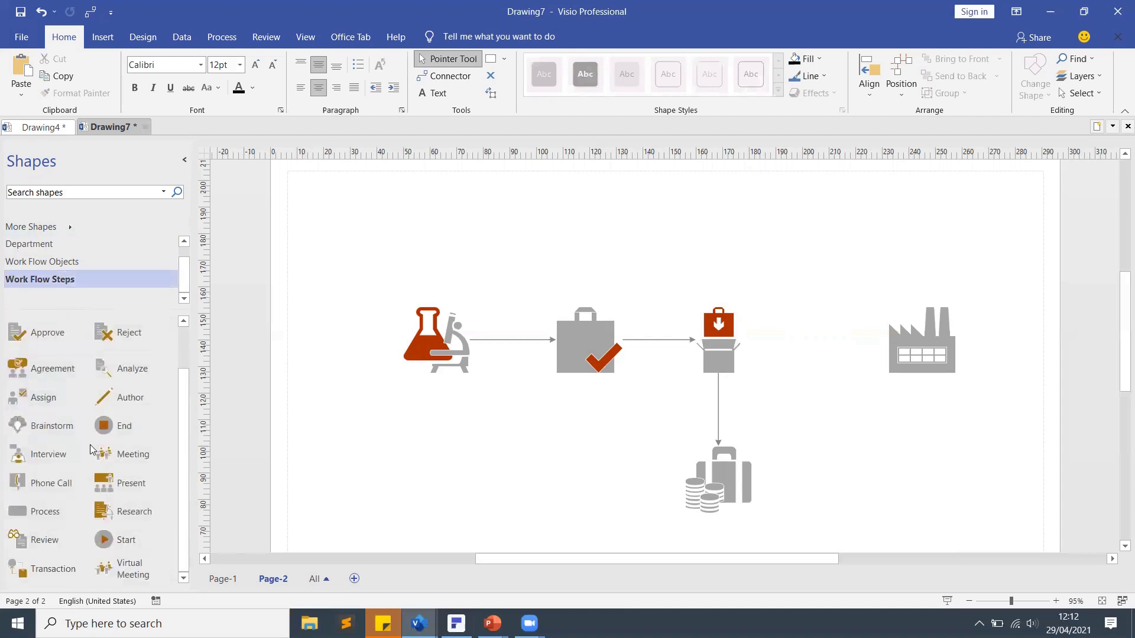
# Create a new drawing in metric units from the Basic Home Network sample of the Basic Network Diagram template.
pyautogui.click(21, 38)
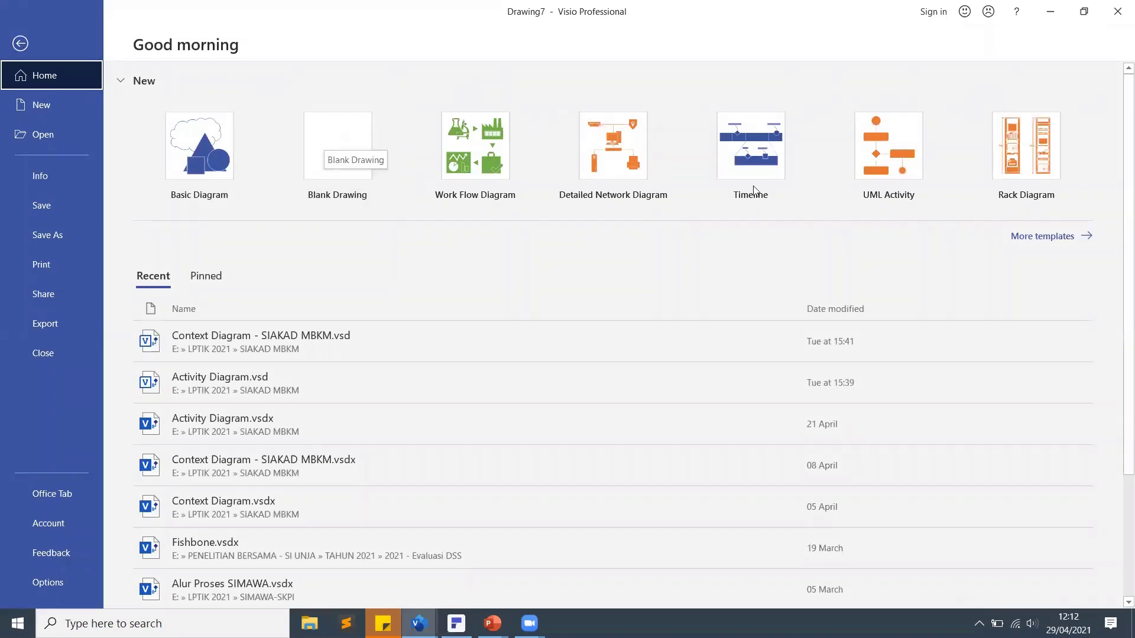
pyautogui.click(1048, 242)
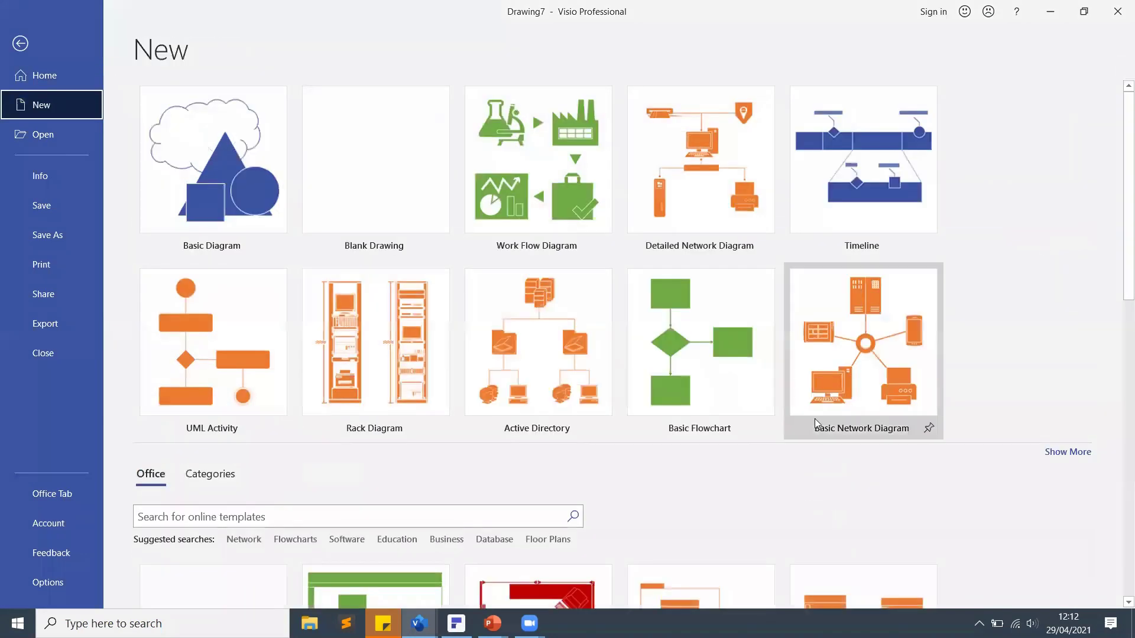
pyautogui.click(833, 382)
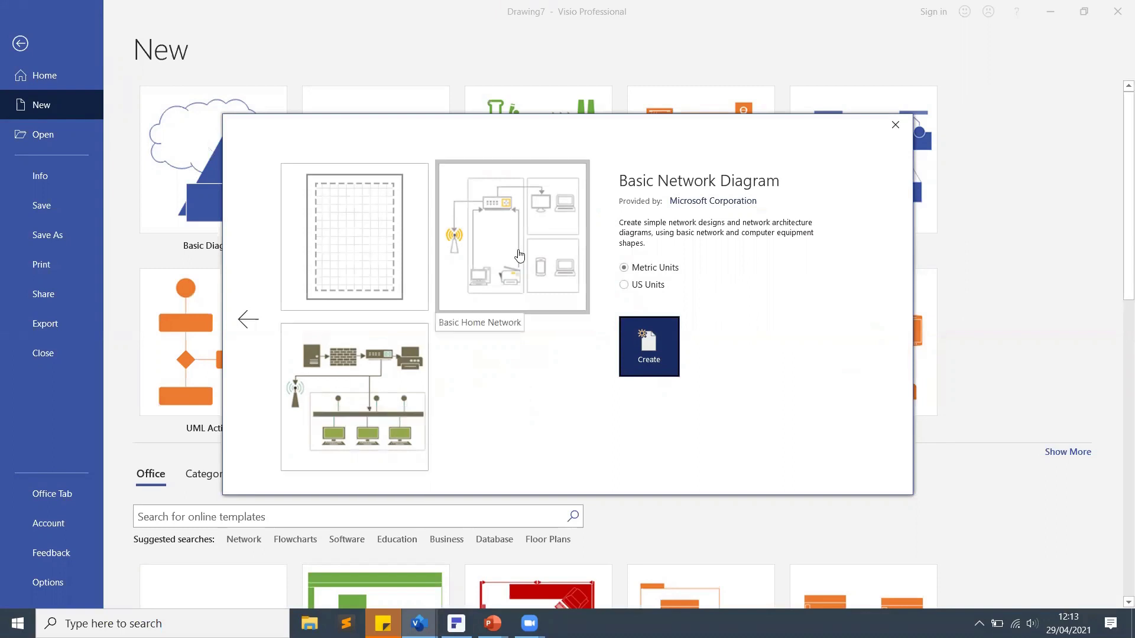
pyautogui.click(519, 255)
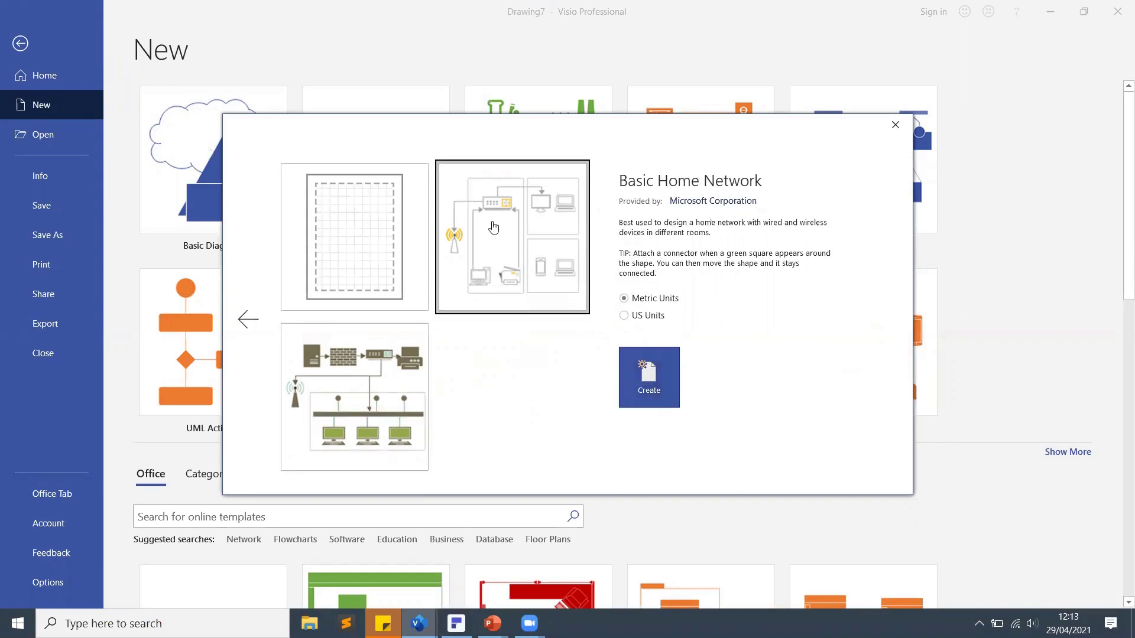
pyautogui.click(652, 390)
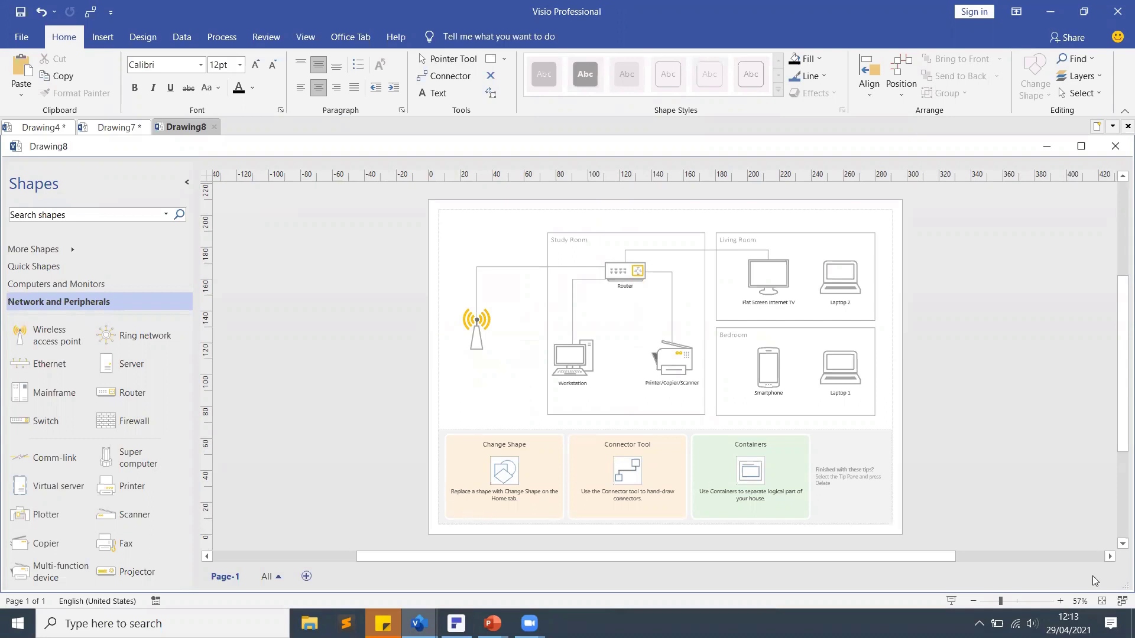
# Add a blank second page to the home network drawing and return to Page-1 with the sample diagram.
pyautogui.click(1109, 557)
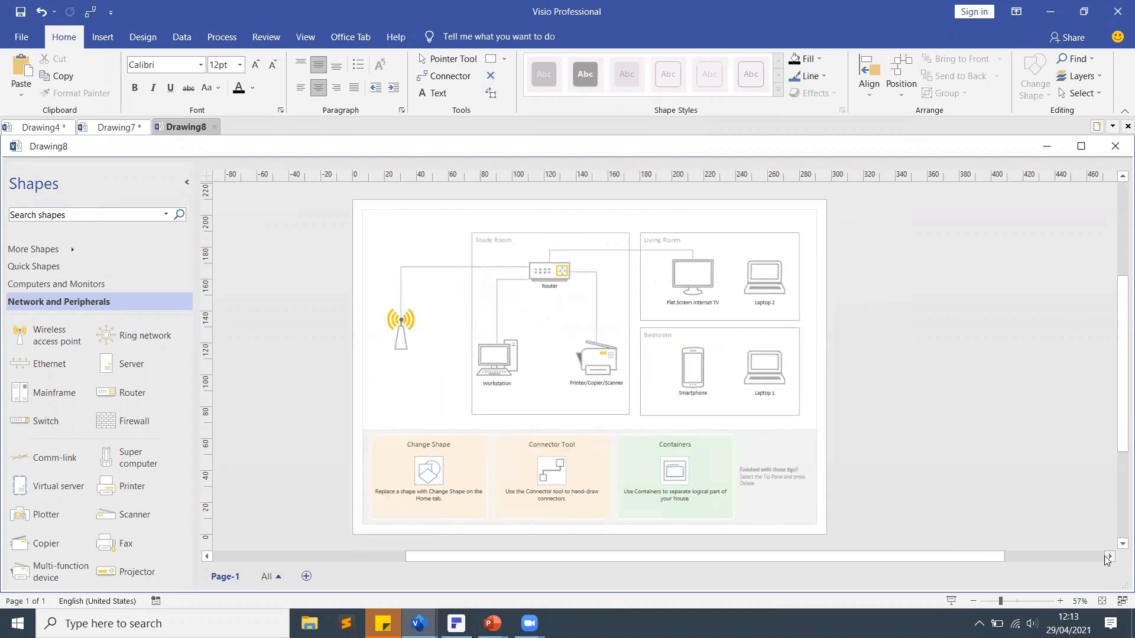
pyautogui.click(1060, 601)
pyautogui.click(1059, 601)
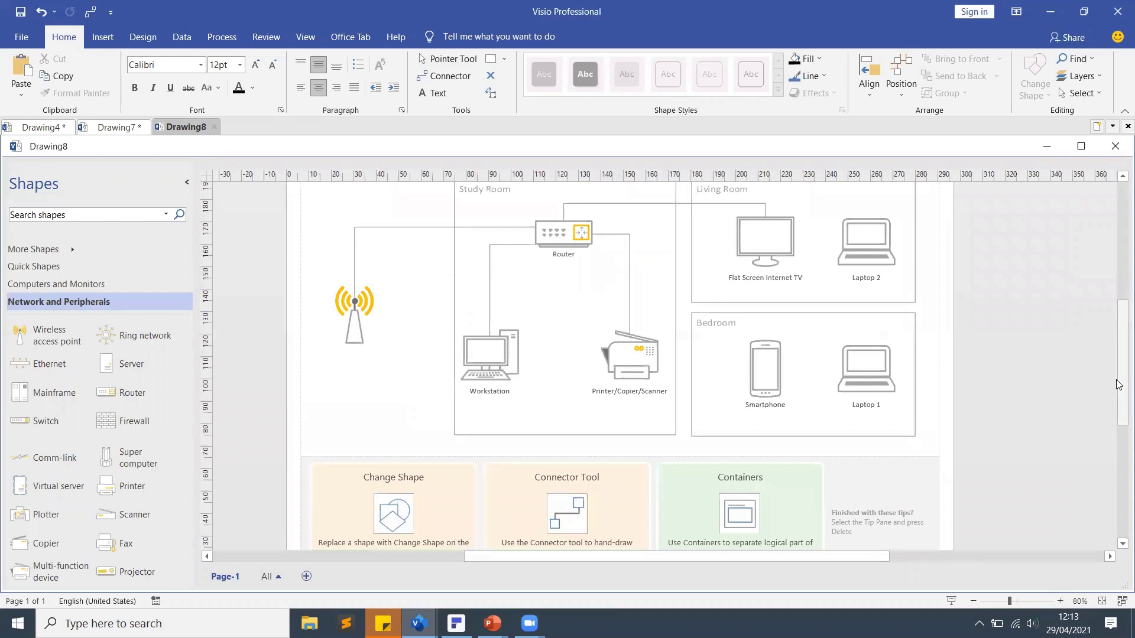
pyautogui.moveTo(1118, 387)
pyautogui.mouseDown()
pyautogui.moveTo(1120, 344)
pyautogui.moveTo(1122, 360)
pyautogui.mouseUp()
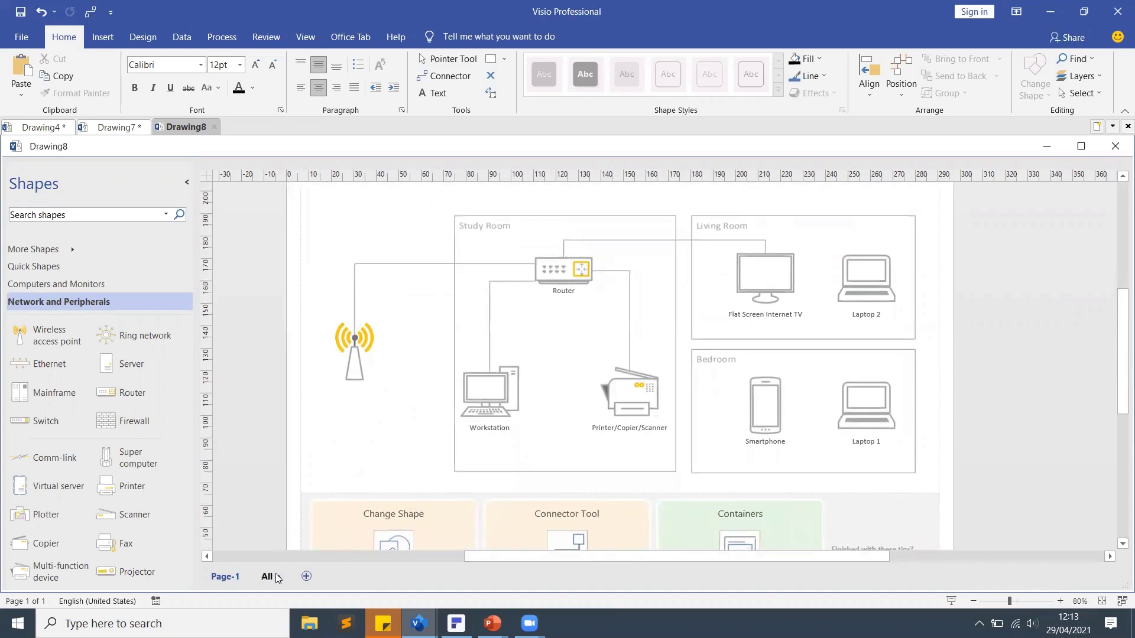
pyautogui.click(306, 578)
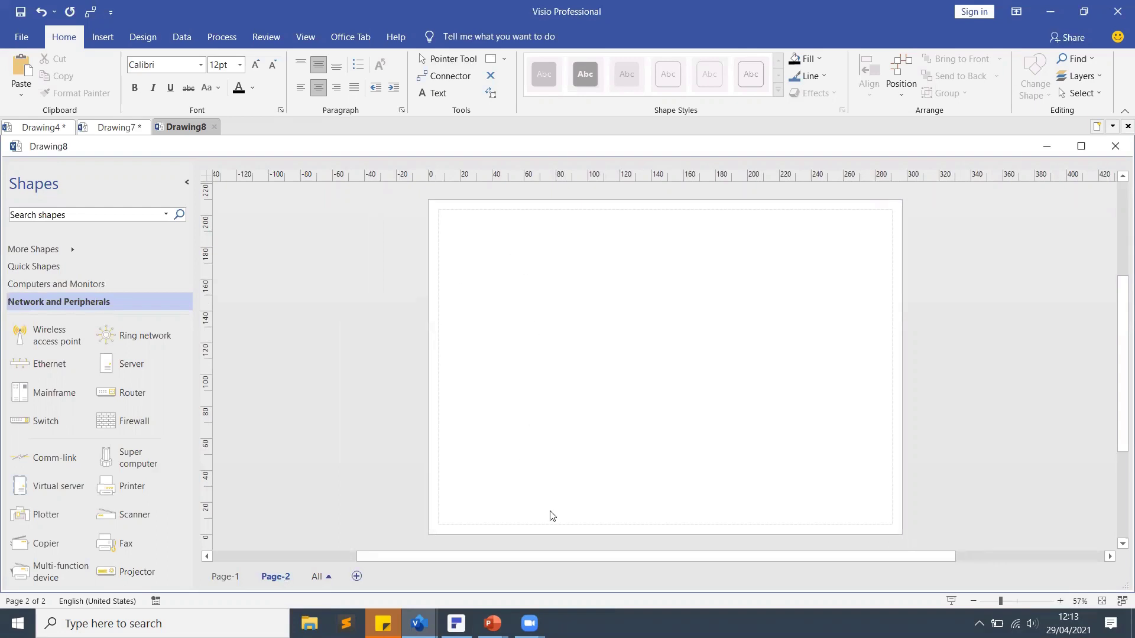
pyautogui.click(225, 577)
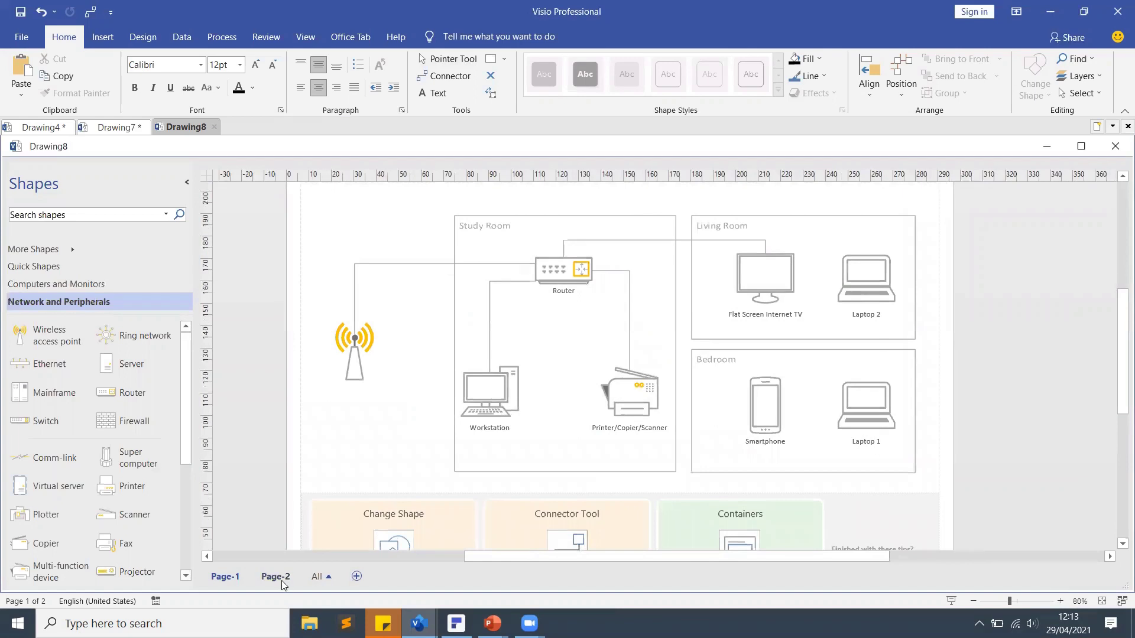
# Delete all shapes of the sample network on Page-1, undo the deletion and clear the selection.
pyautogui.hotkey('ctrl', 'a')
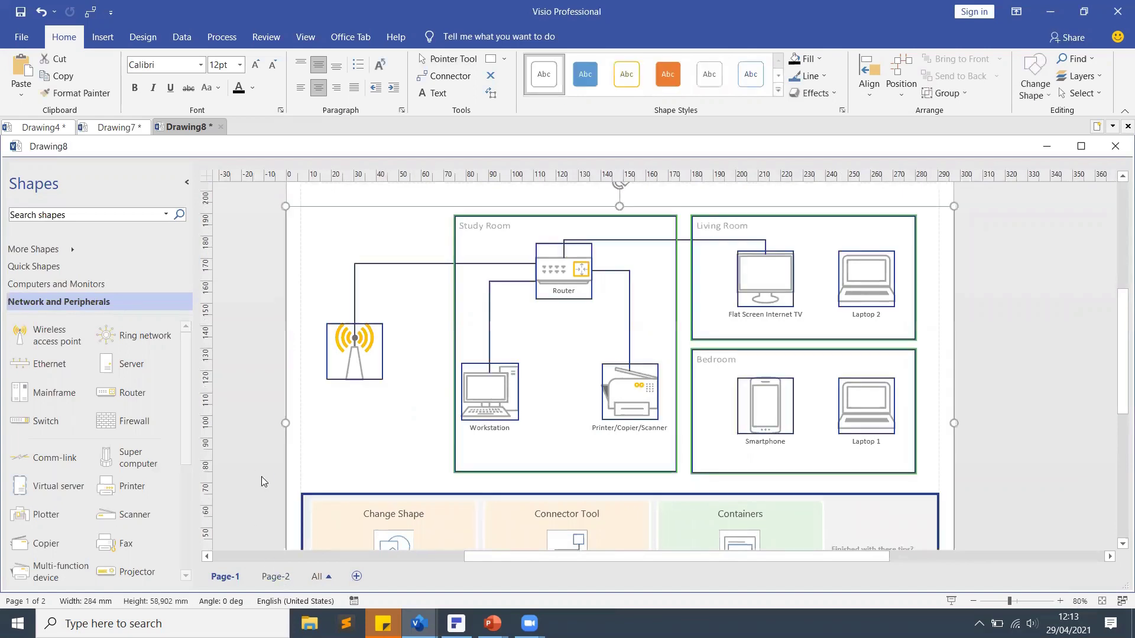
pyautogui.press('Delete')
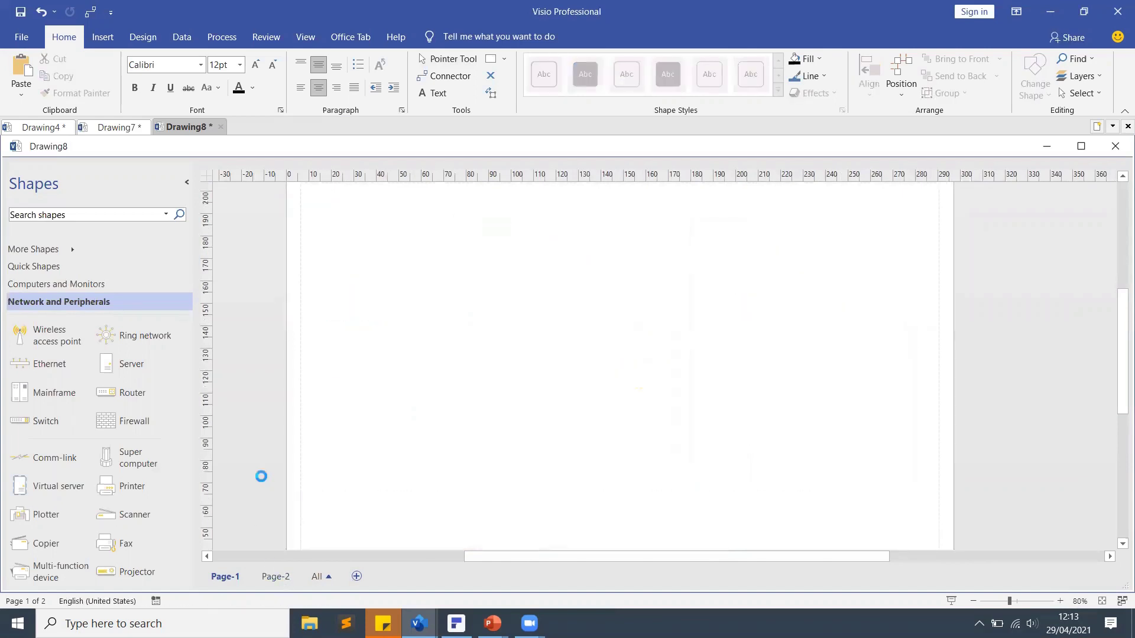
pyautogui.hotkey('ctrl', 'z')
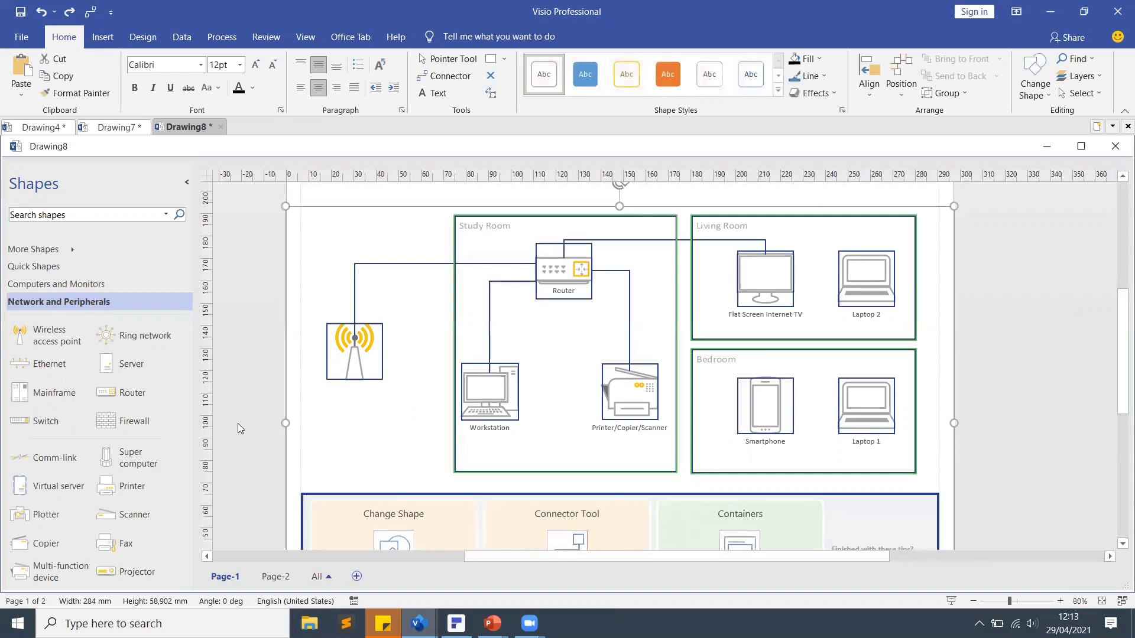
pyautogui.press('Delete')
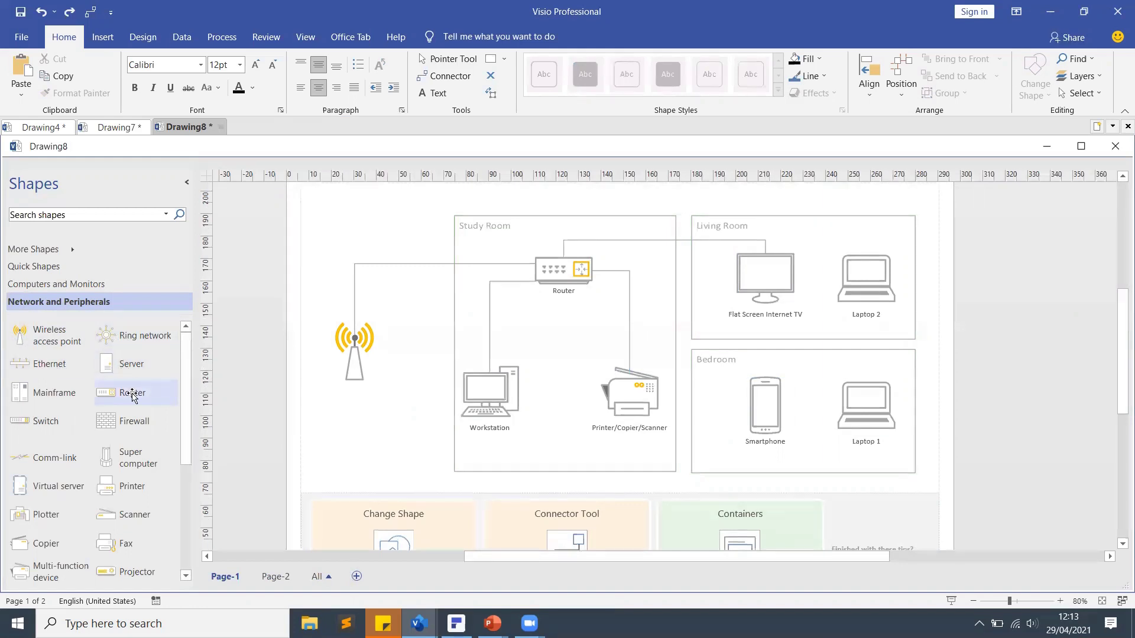
# Examine the shapes offered in the Network and Peripherals, Computers and Monitors, and Quick Shapes stencils.
pyautogui.scroll(-4, 142, 431)
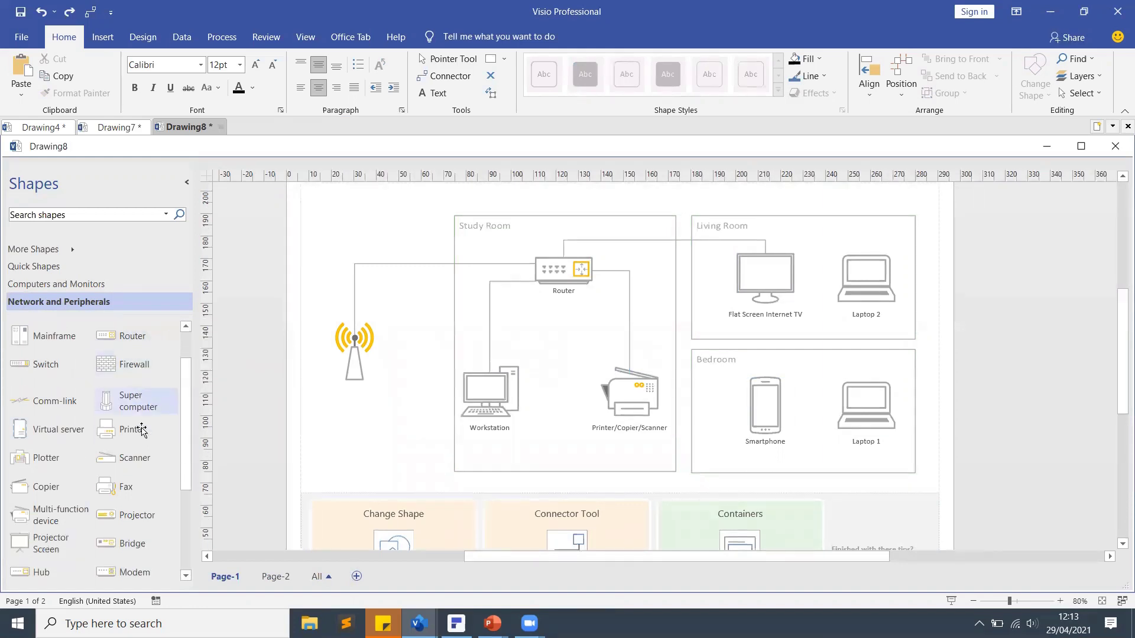
pyautogui.scroll(4, 140, 430)
pyautogui.click(84, 284)
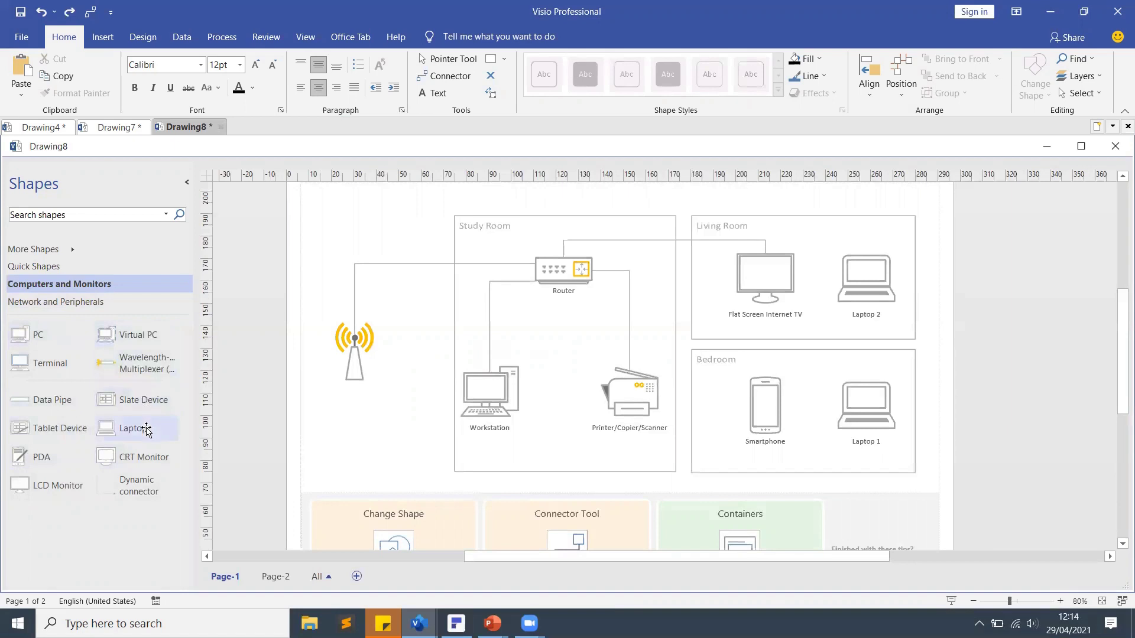
pyautogui.click(56, 265)
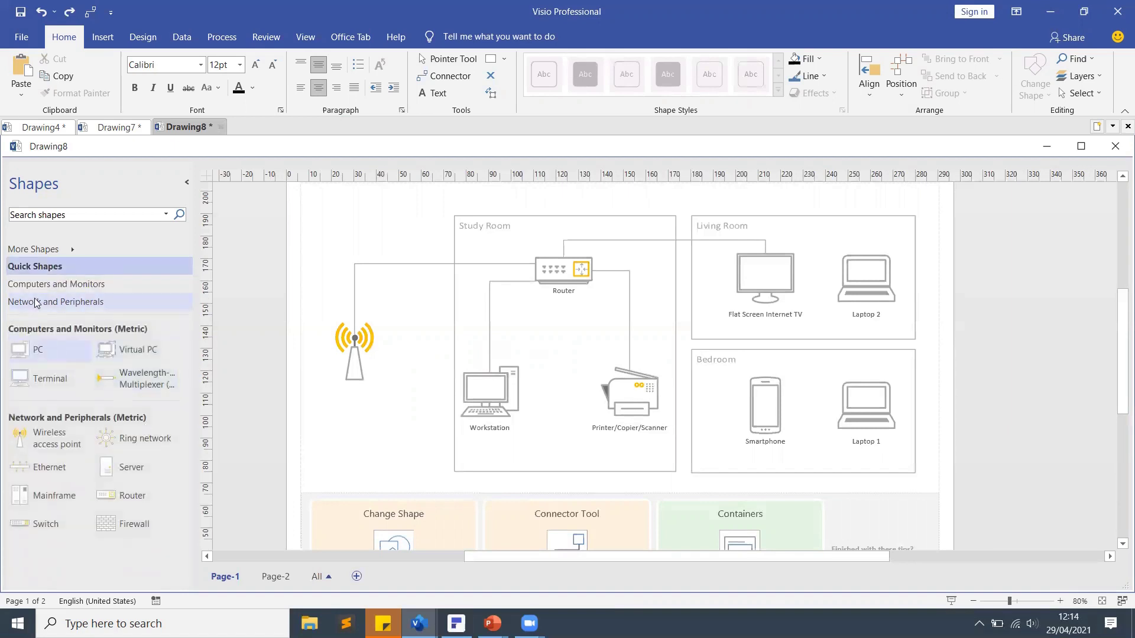
pyautogui.click(56, 301)
pyautogui.scroll(-5, 89, 484)
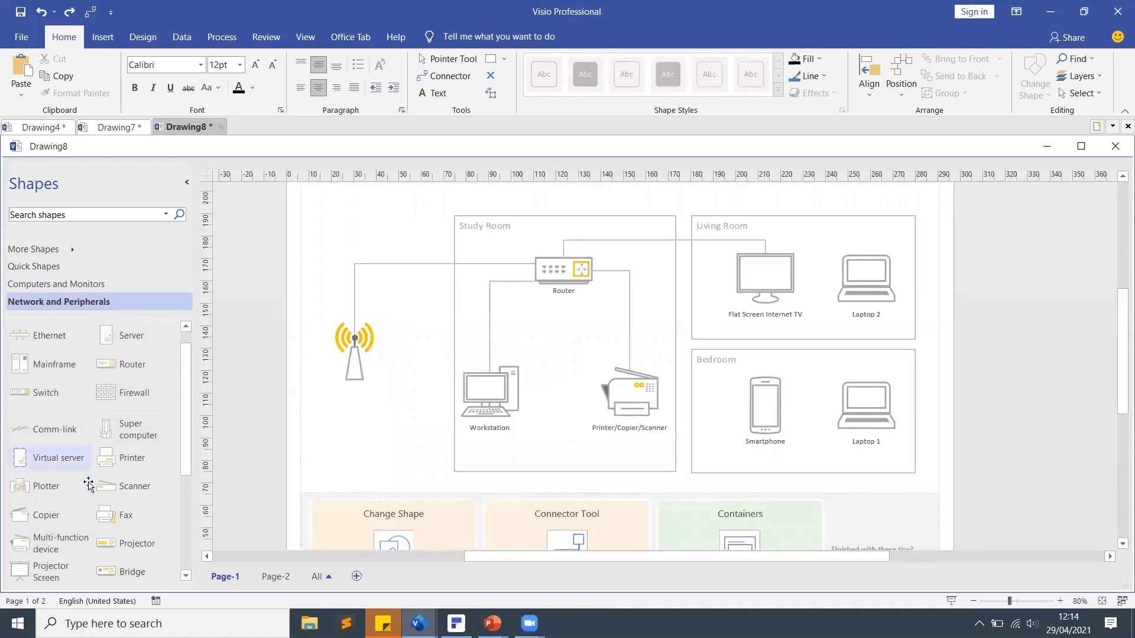
pyautogui.scroll(-2, 56, 537)
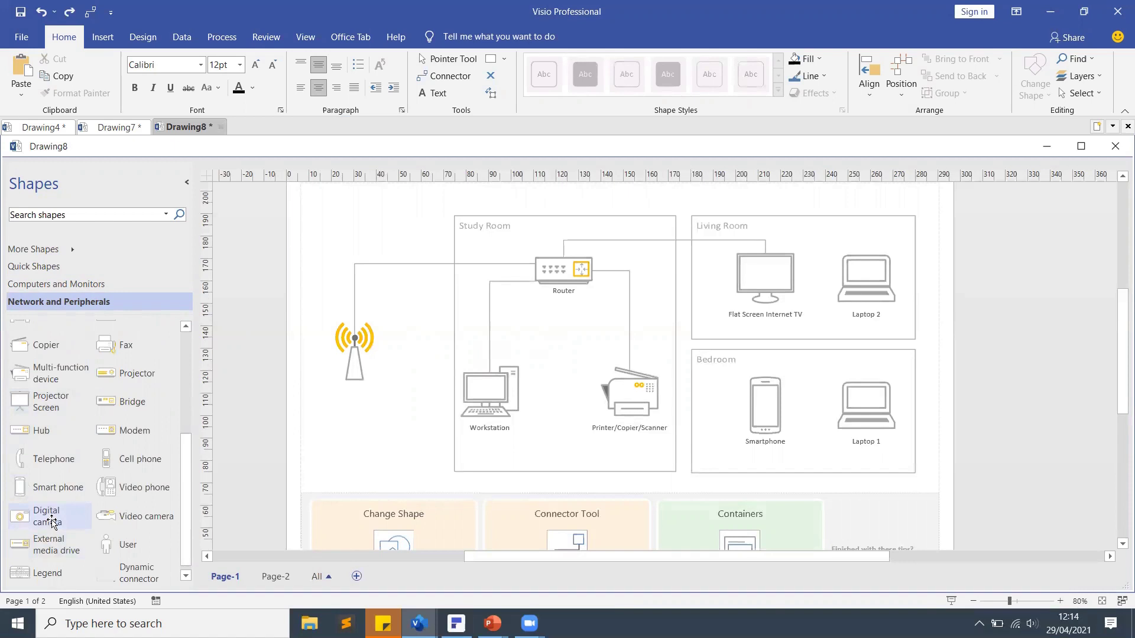
# Create a new drawing from the Timeline template's block timeline sample with planning, development and promotional phases.
pyautogui.scroll(-1, 132, 553)
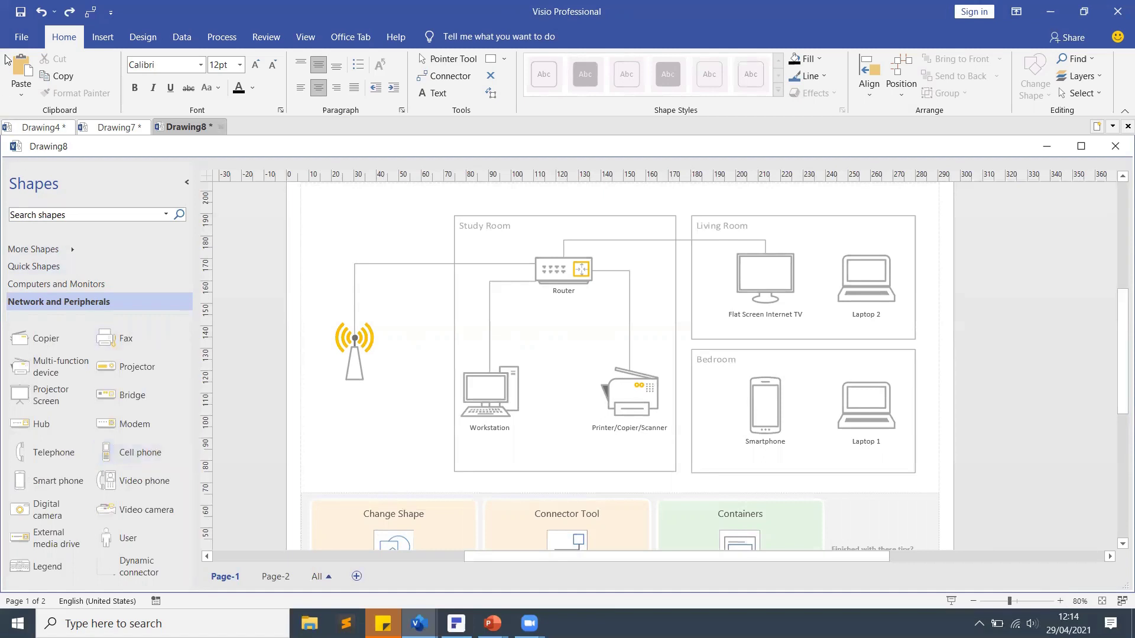
pyautogui.click(18, 38)
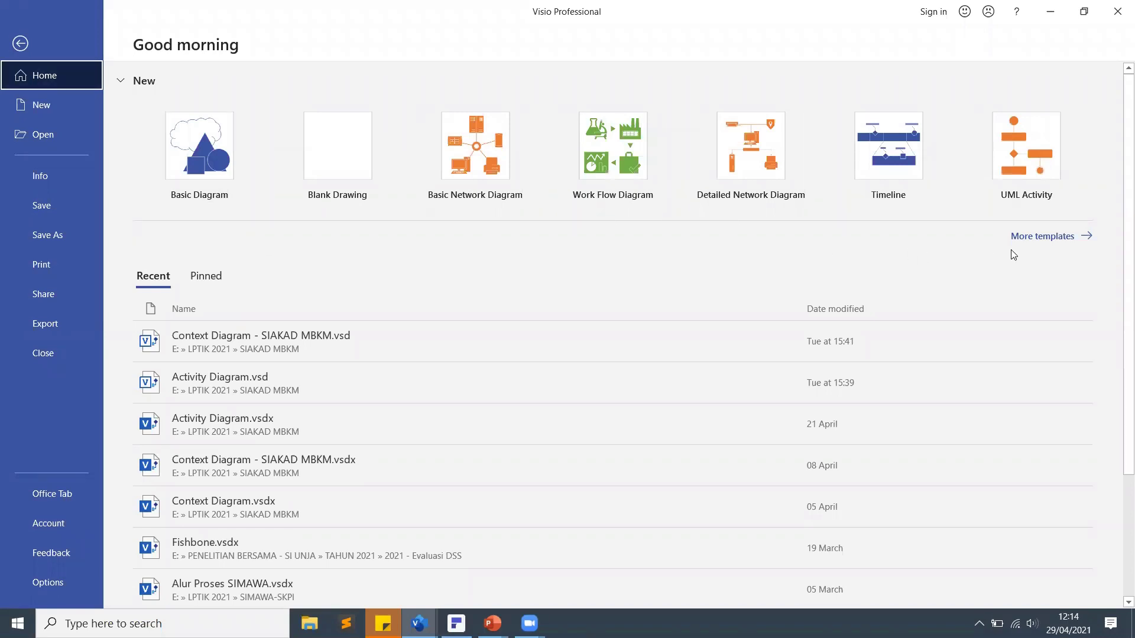
pyautogui.click(903, 155)
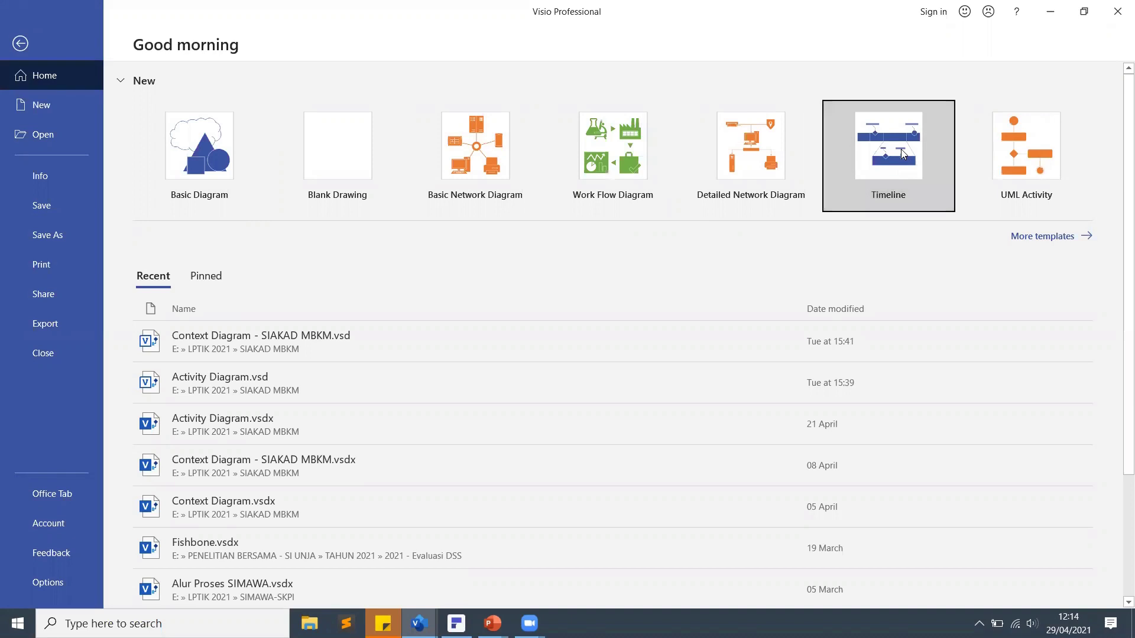
pyautogui.click(650, 340)
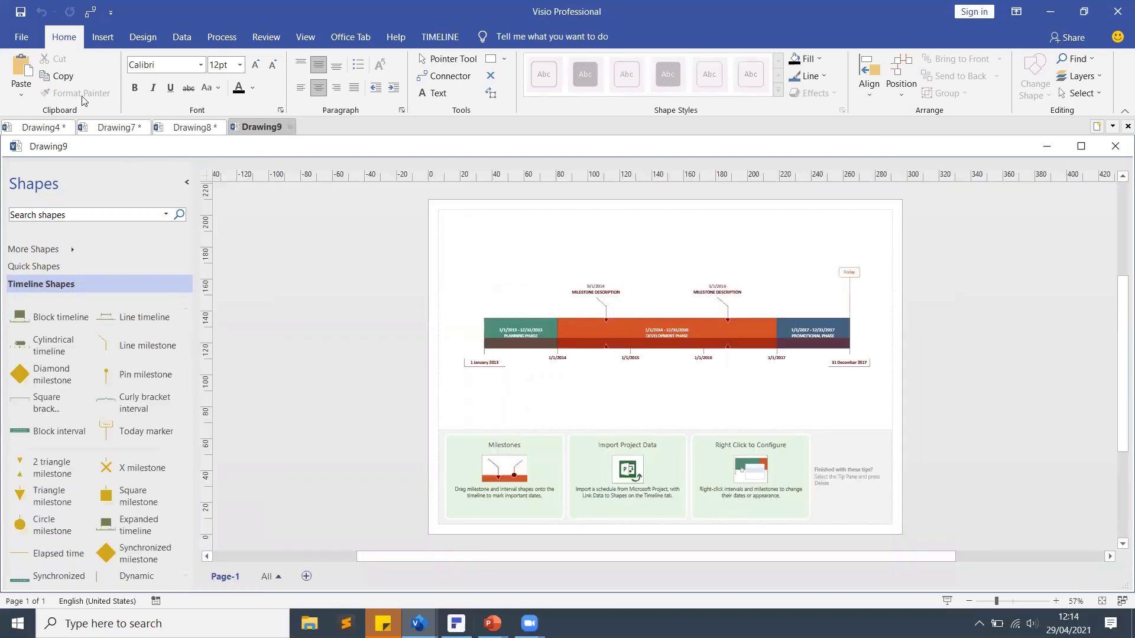
# Create another new drawing in metric units from the Expanded Block Timeline sample of the Timeline template.
pyautogui.click(21, 37)
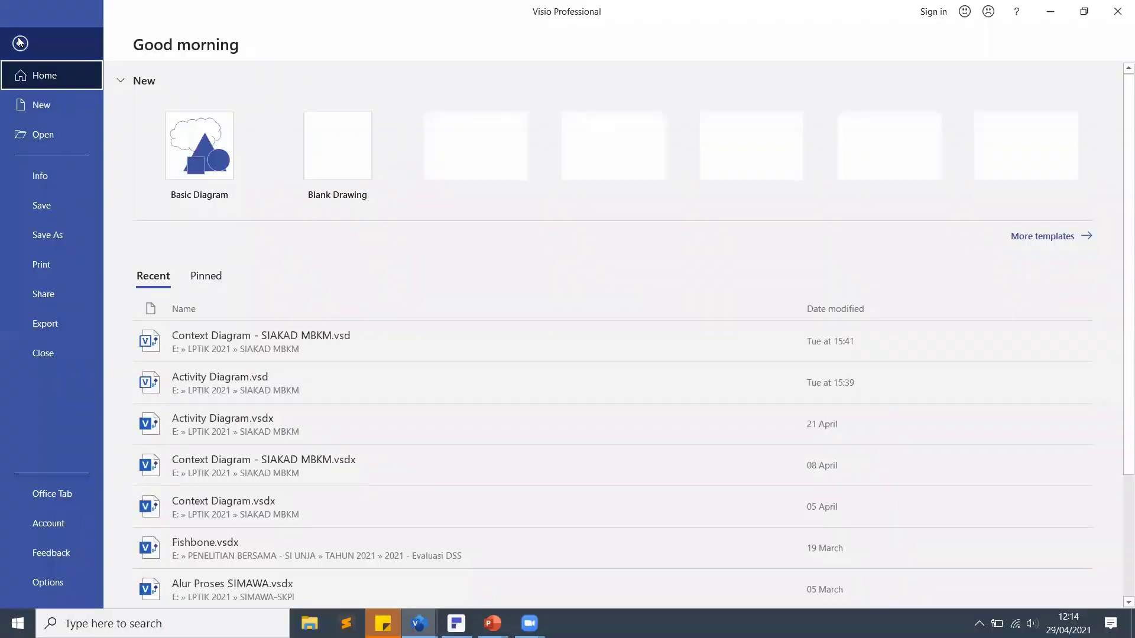
pyautogui.click(1038, 239)
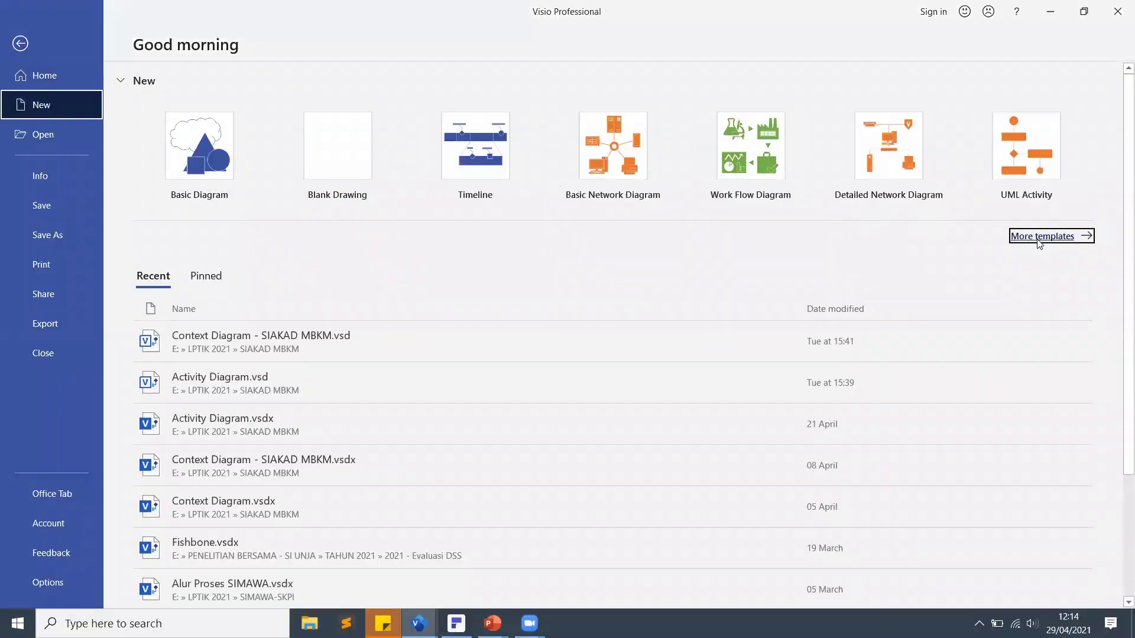
pyautogui.click(539, 171)
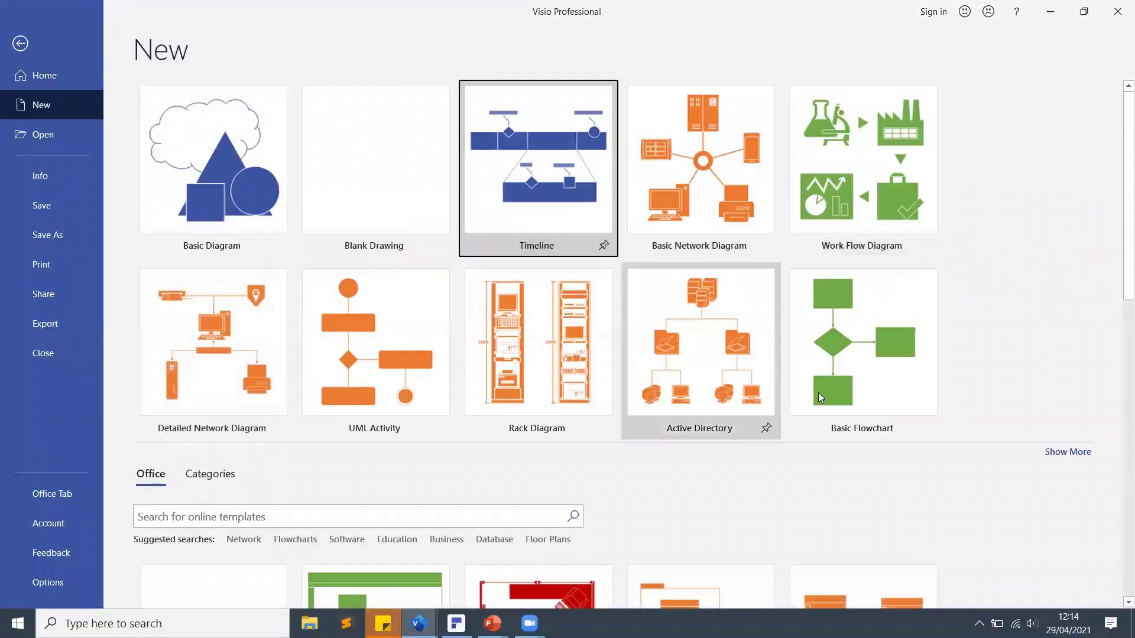
pyautogui.click(544, 384)
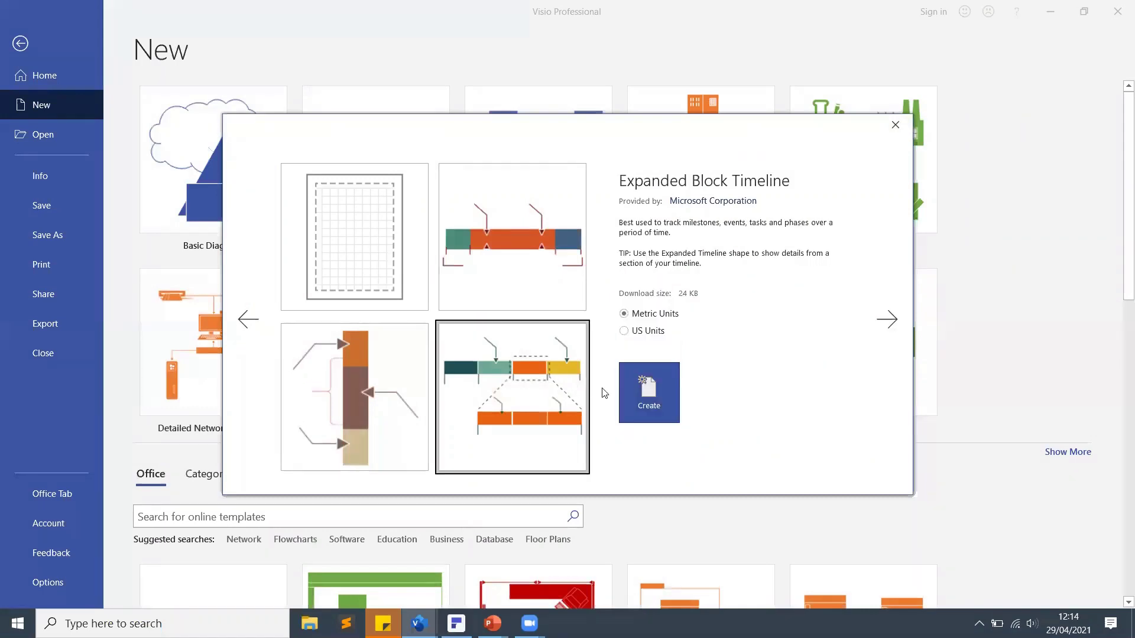
pyautogui.click(655, 393)
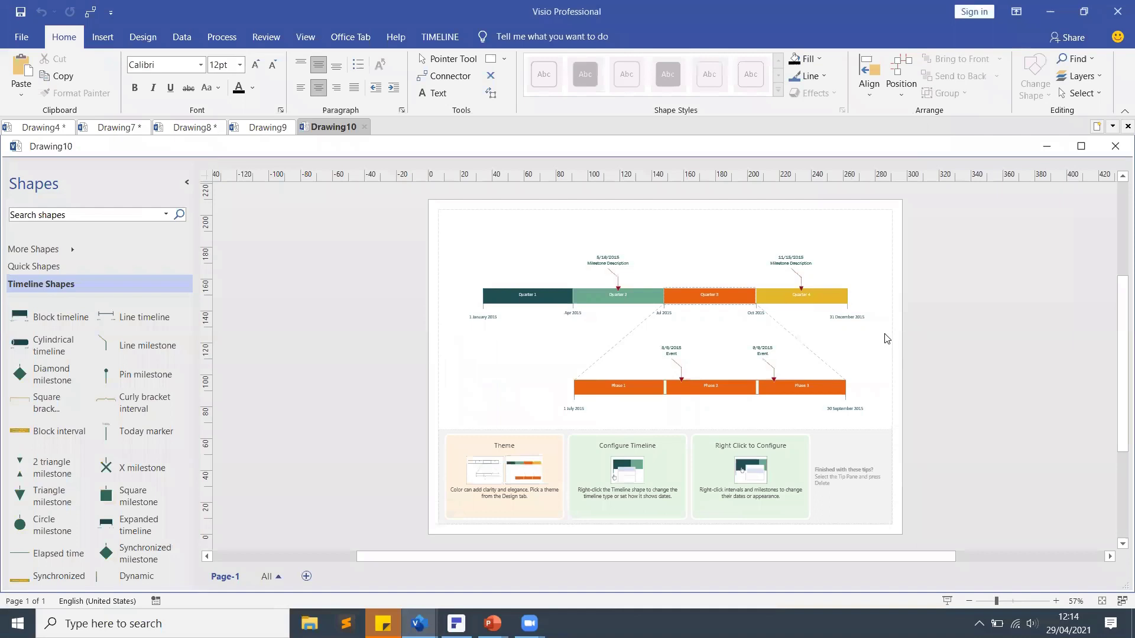
# Examine the quarter intervals, milestones, expanded phases and tips of the expanded timeline sample at closer range.
pyautogui.click(1056, 603)
pyautogui.click(1056, 602)
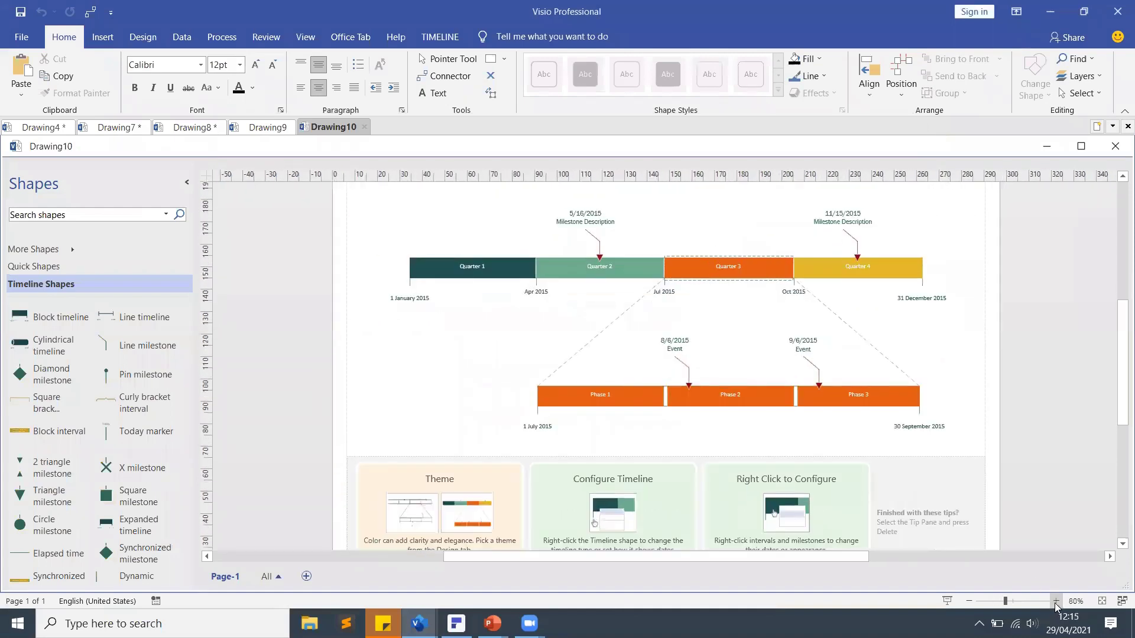
pyautogui.click(1055, 602)
pyautogui.moveTo(1121, 368); pyautogui.dragTo(1119, 352)
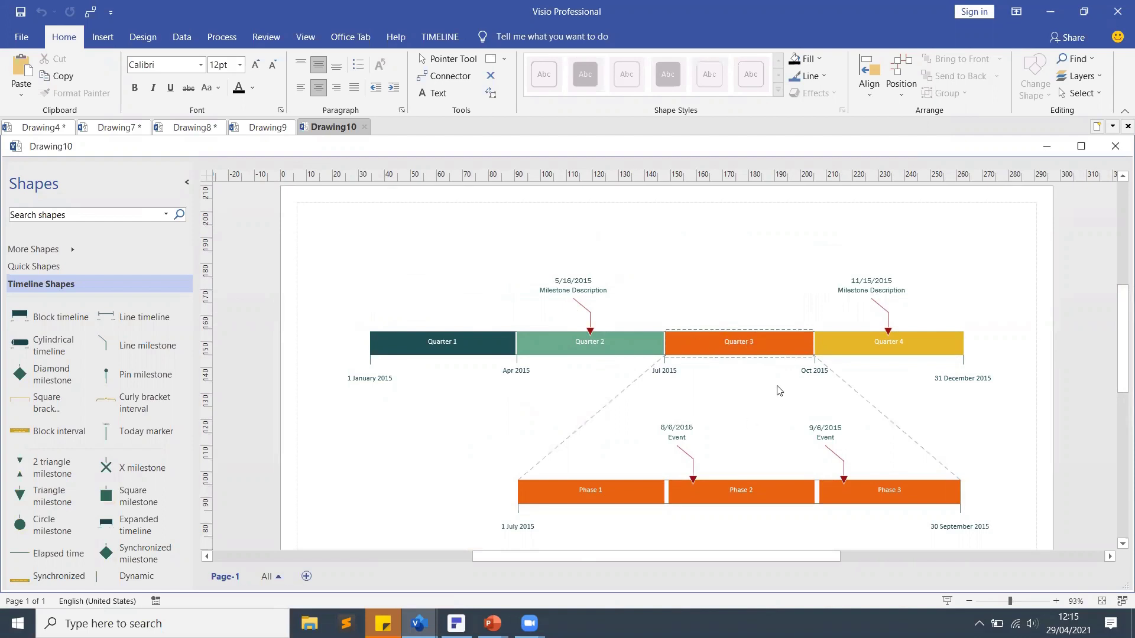
pyautogui.moveTo(1118, 362); pyautogui.dragTo(1118, 402)
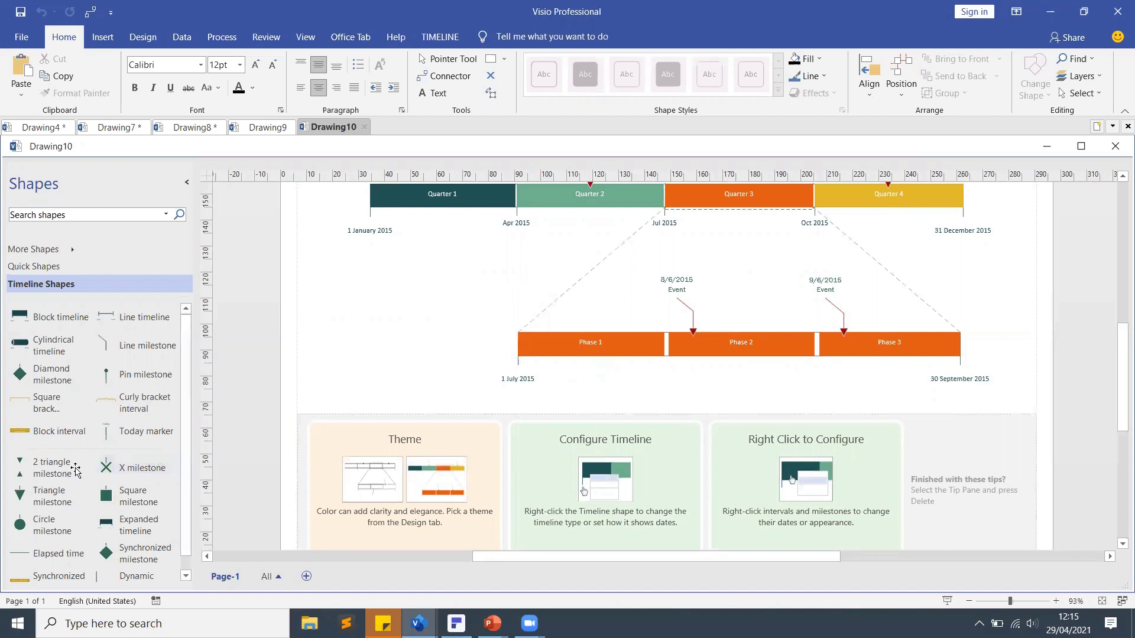
# Create a new drawing in metric units from the Home Plan template.
pyautogui.click(20, 37)
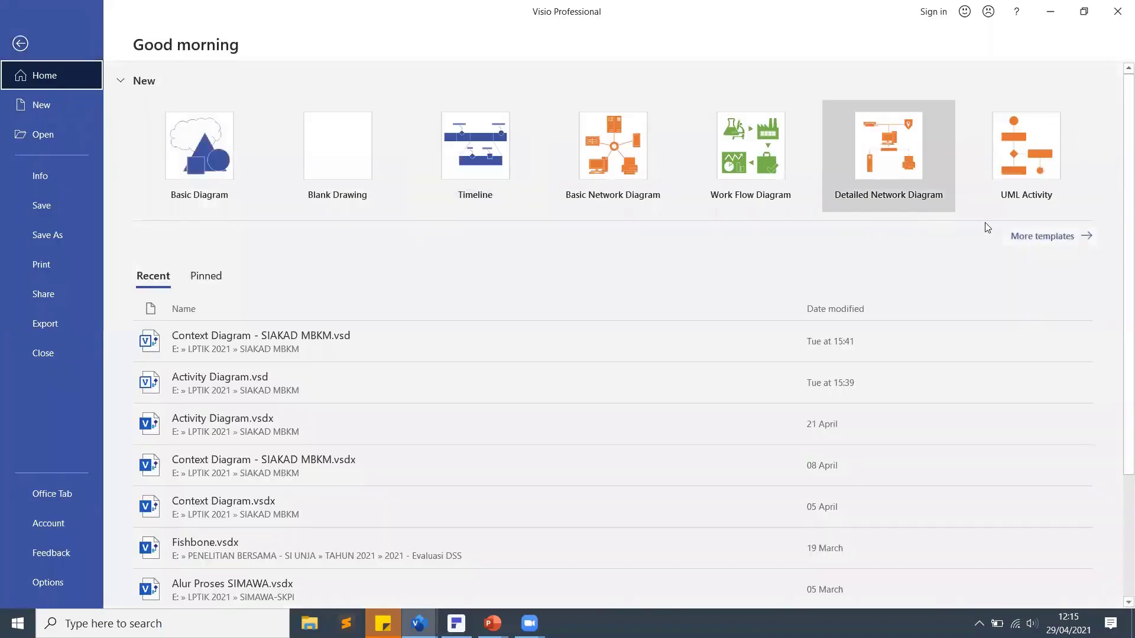
pyautogui.click(1044, 237)
pyautogui.scroll(-3, 705, 349)
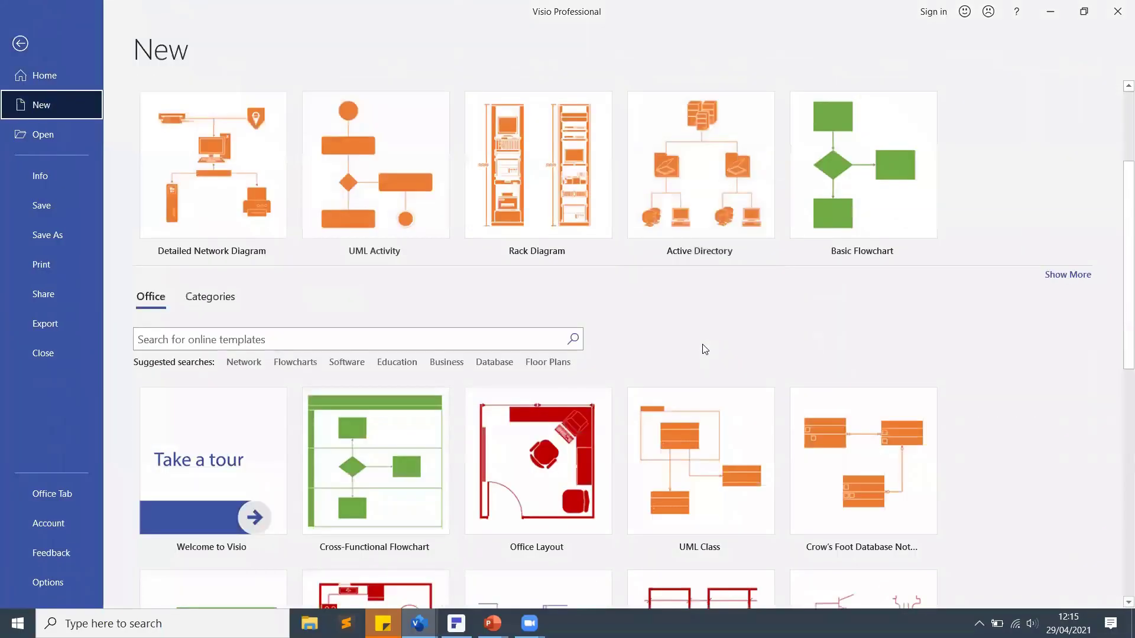
pyautogui.scroll(-5, 705, 350)
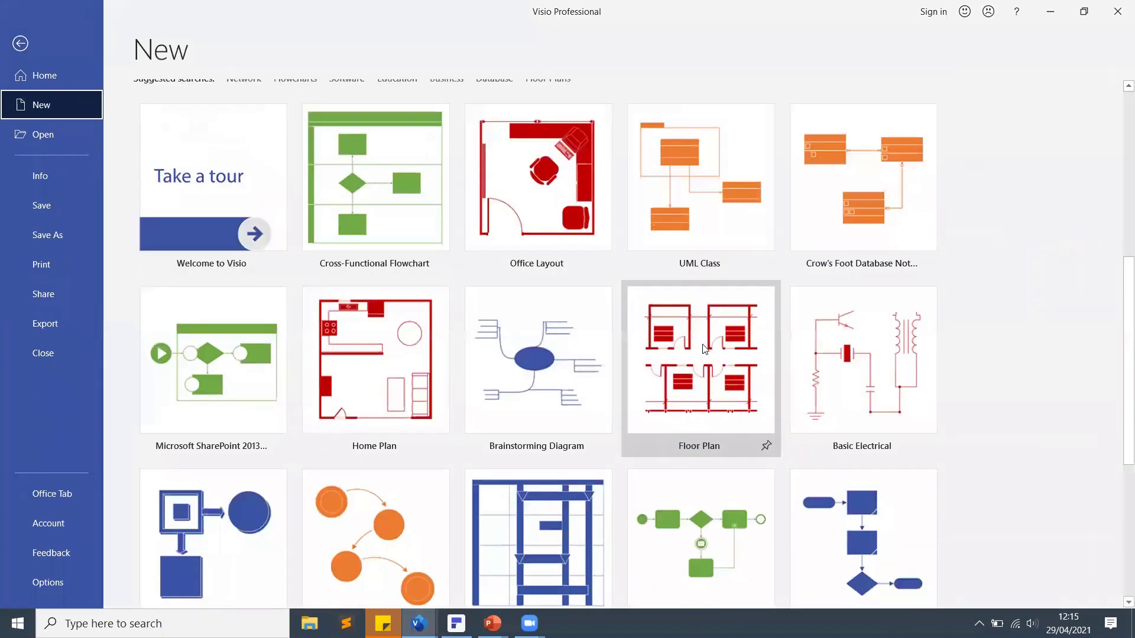
pyautogui.click(390, 369)
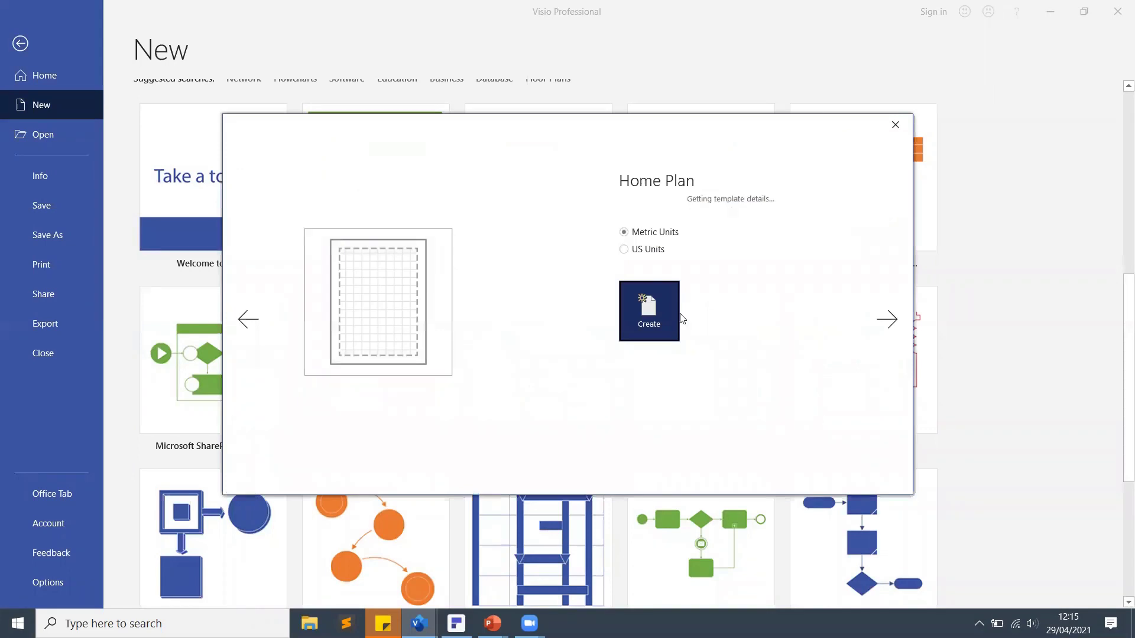
pyautogui.click(664, 356)
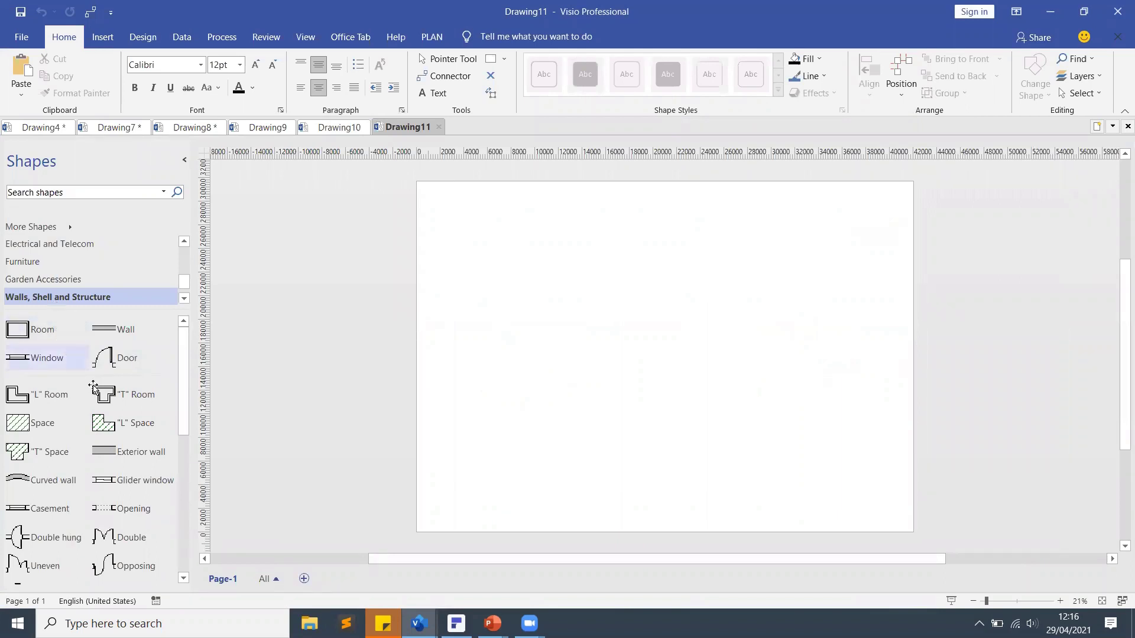
# Place a Door shape from Walls, Shell and Structure in the page's upper-left area and enlarge it to several times its width.
pyautogui.scroll(-5, 35, 426)
pyautogui.scroll(5, 39, 425)
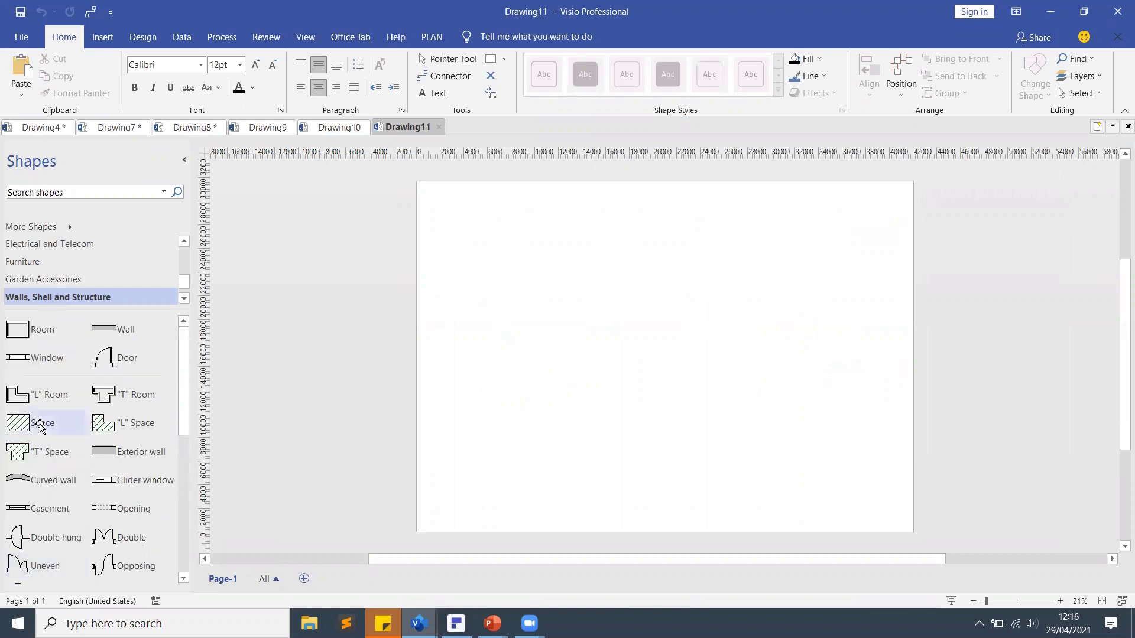
pyautogui.moveTo(147, 357); pyautogui.dragTo(530, 318)
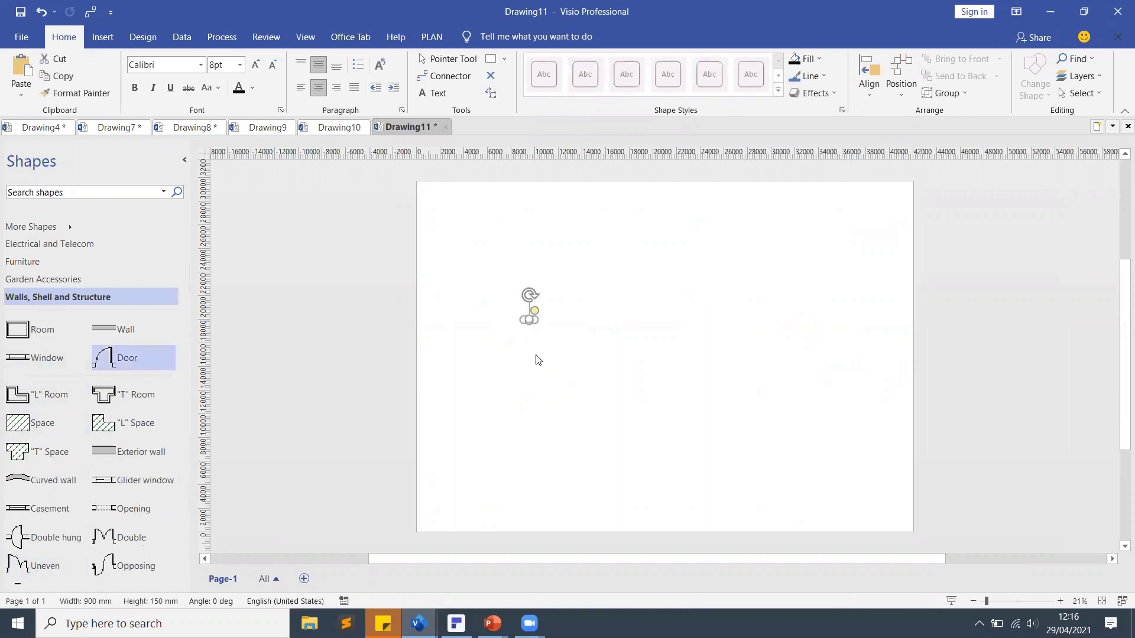
pyautogui.moveTo(534, 318); pyautogui.dragTo(599, 381)
pyautogui.click(273, 342)
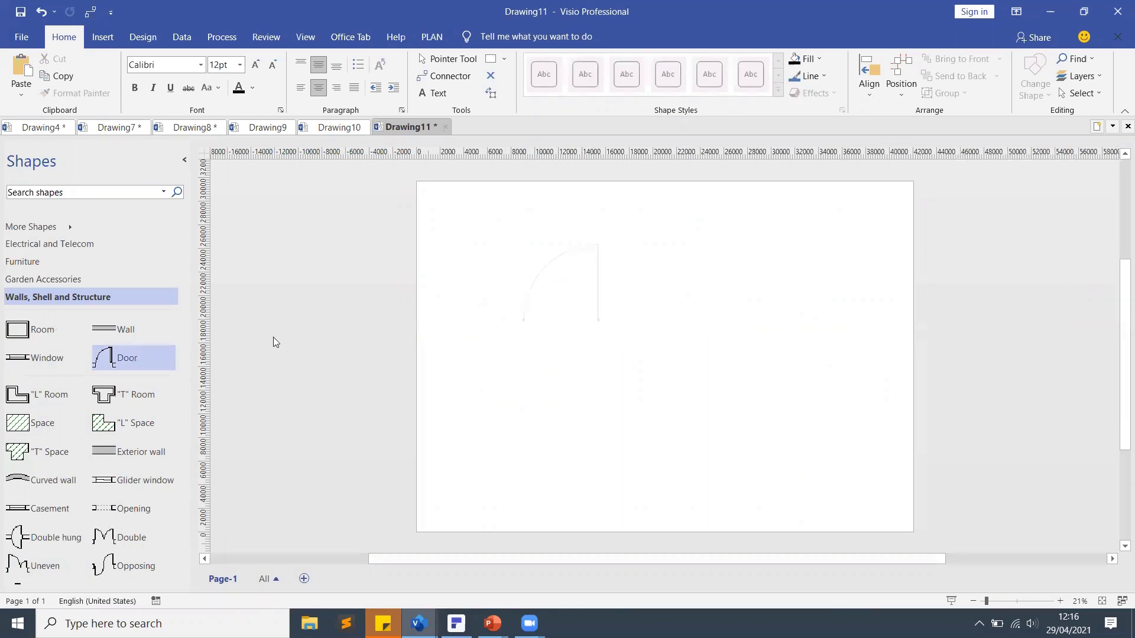
# Examine the shapes offered in the Garden Accessories stencil.
pyautogui.scroll(-1, 60, 278)
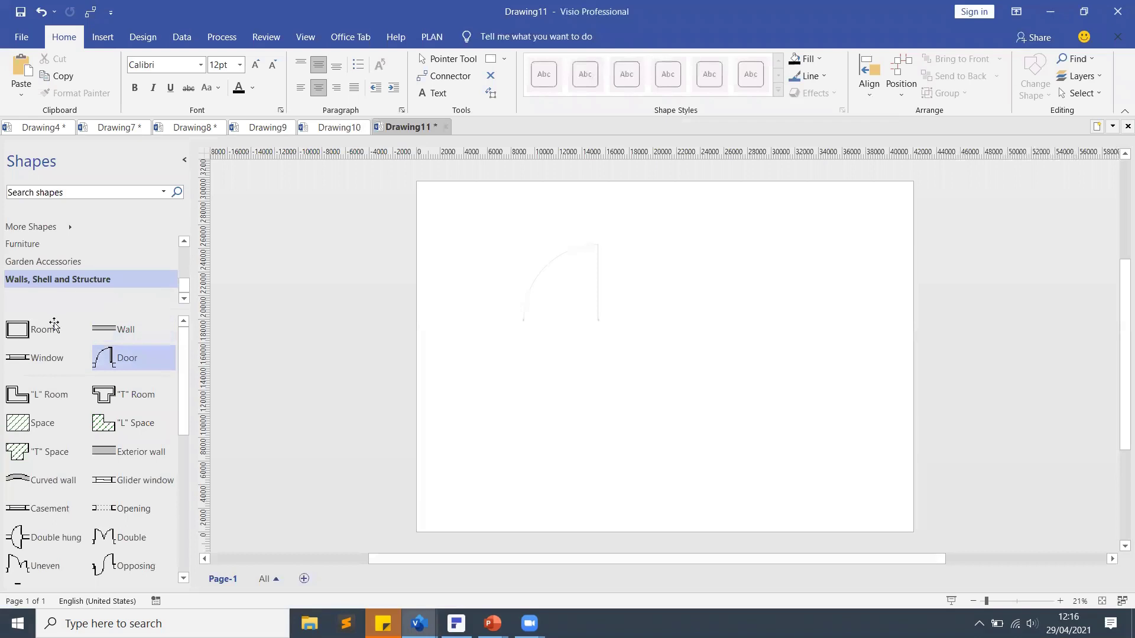
pyautogui.click(55, 267)
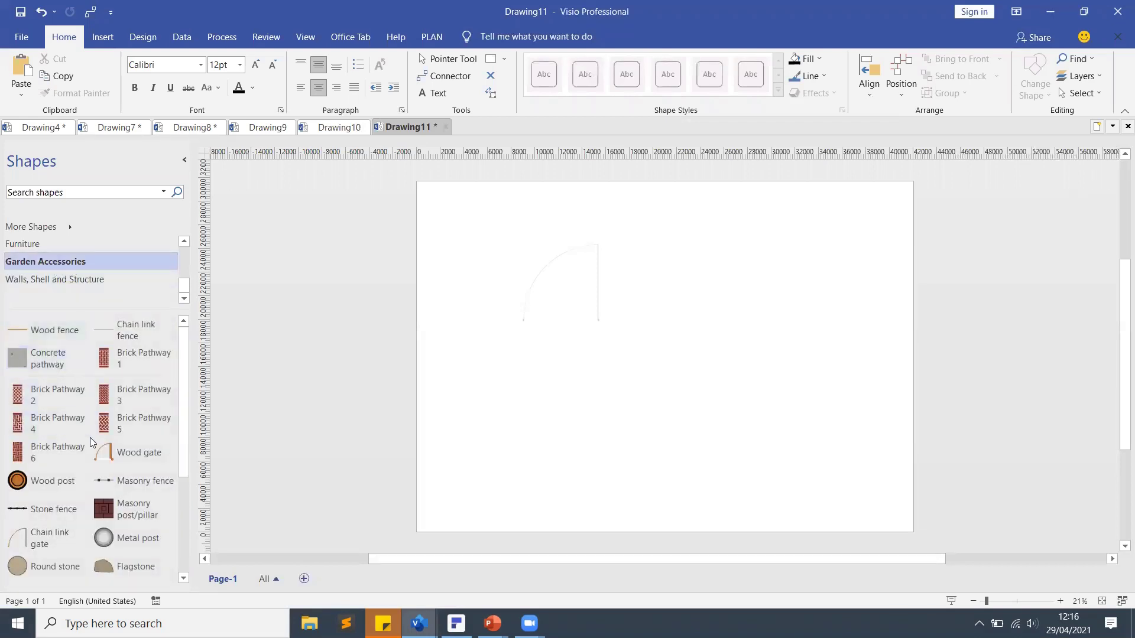
pyautogui.scroll(-5, 90, 438)
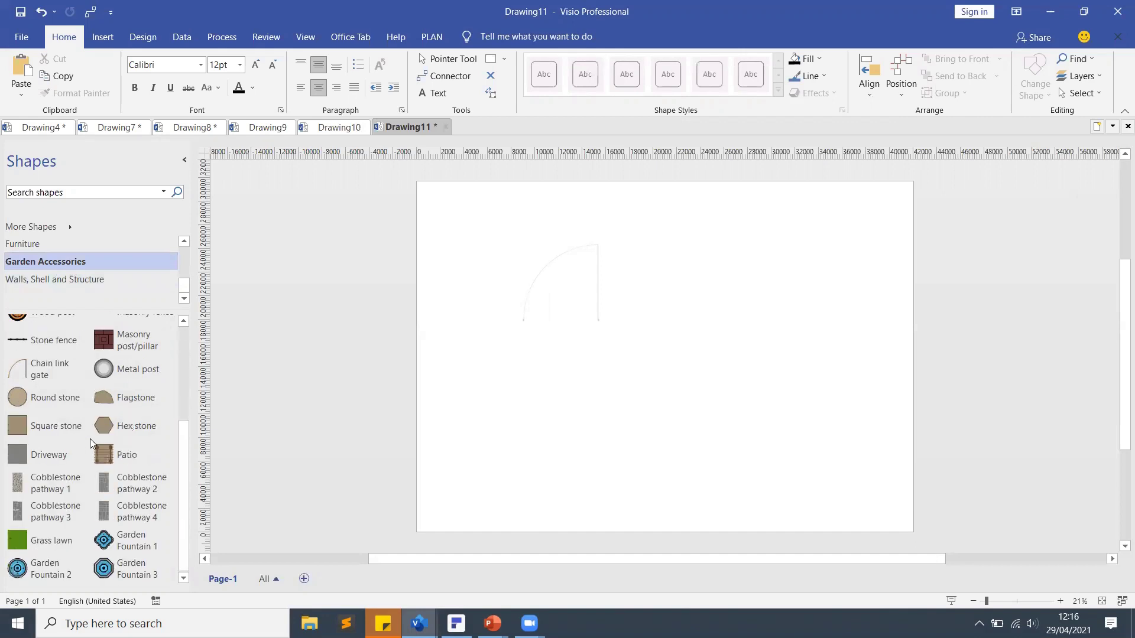
pyautogui.scroll(2, 90, 438)
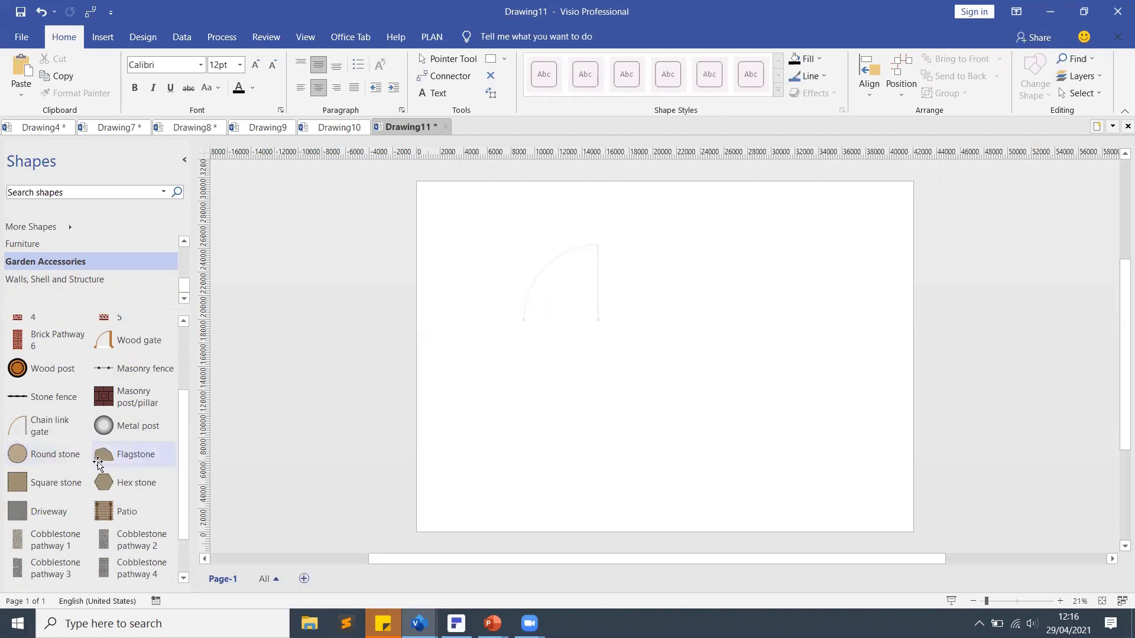
# Place a Desk shape from the Furniture stencil below the door, enlarge it and clear the selection.
pyautogui.click(53, 241)
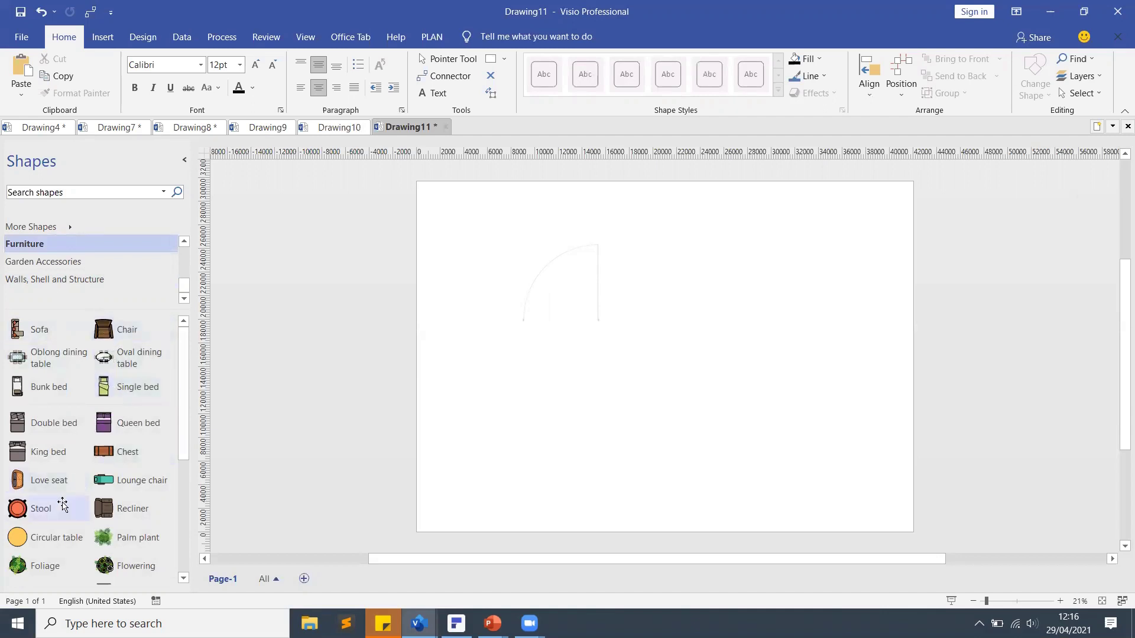
pyautogui.scroll(-4, 63, 503)
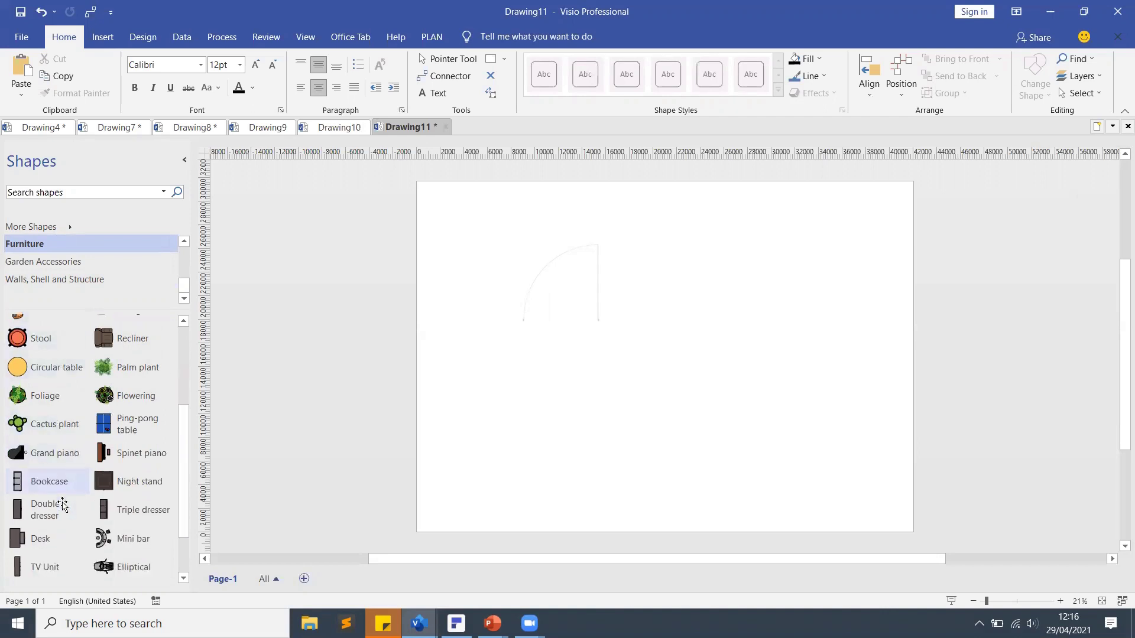
pyautogui.scroll(-2, 63, 503)
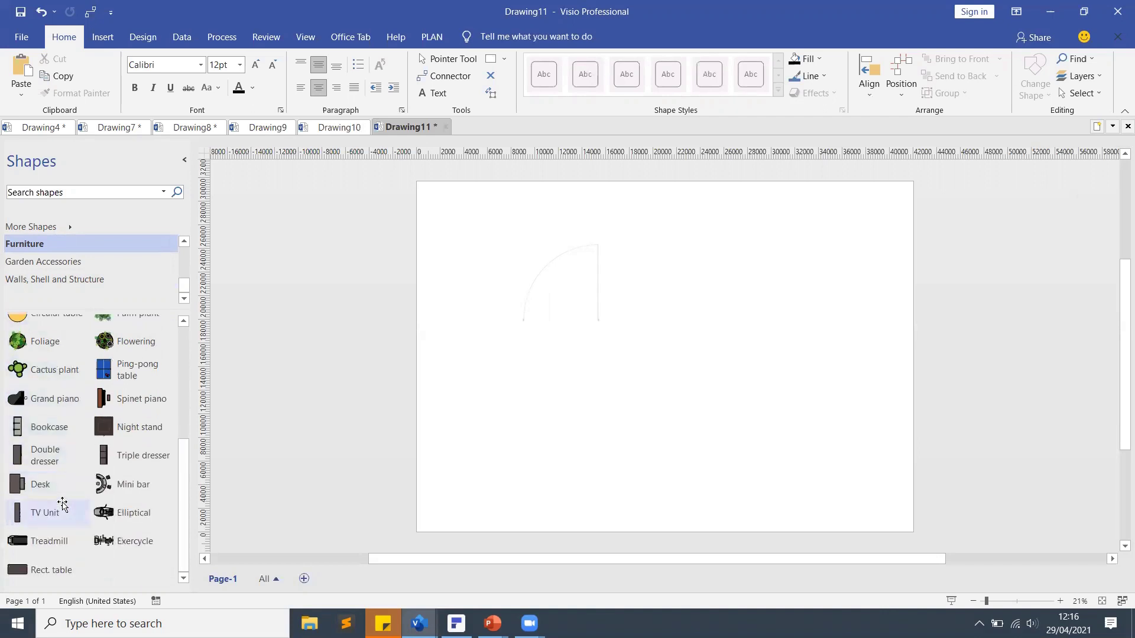
pyautogui.moveTo(42, 482); pyautogui.dragTo(546, 340)
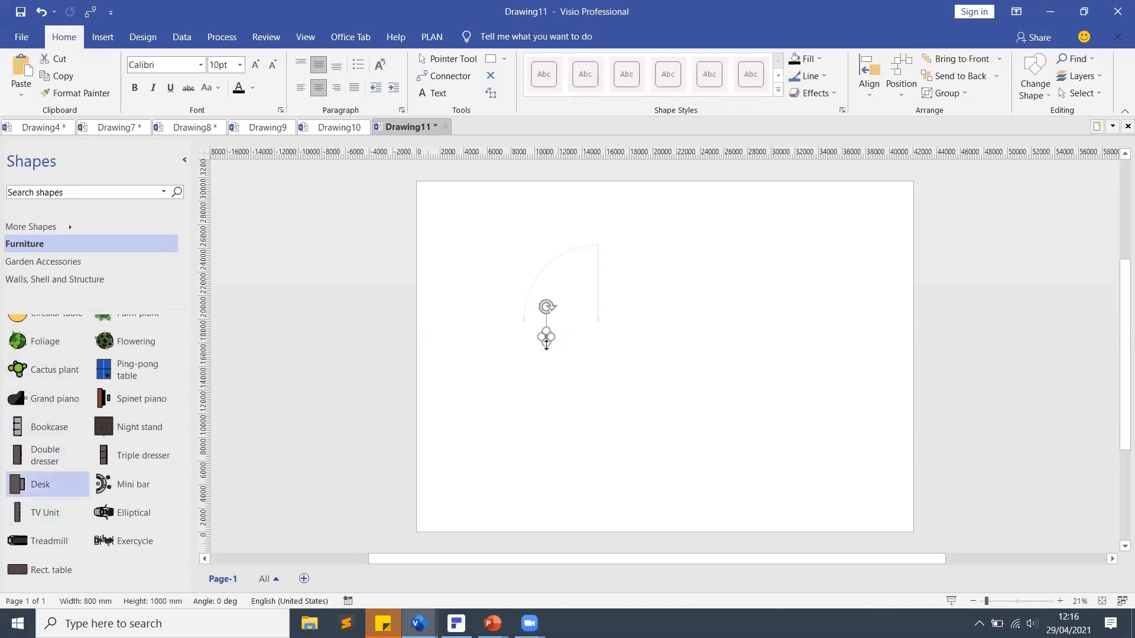
pyautogui.moveTo(527, 381); pyautogui.dragTo(496, 410)
pyautogui.click(346, 458)
# Switch to the running PowerPoint slide show about Microsoft Visio.
pyautogui.moveTo(493, 624)
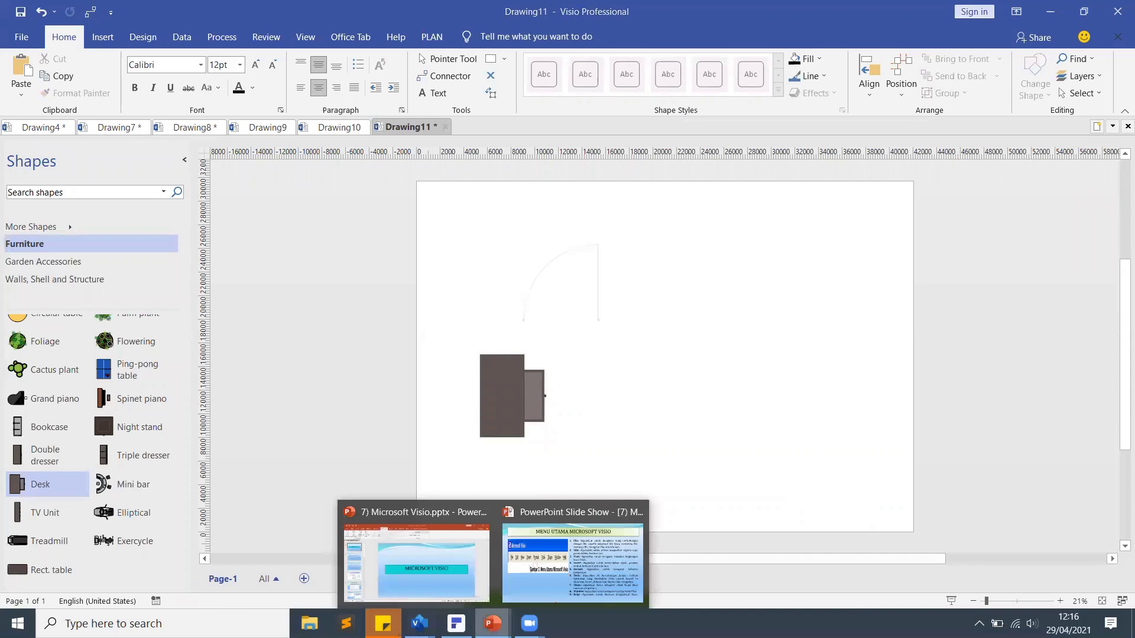
pyautogui.click(534, 547)
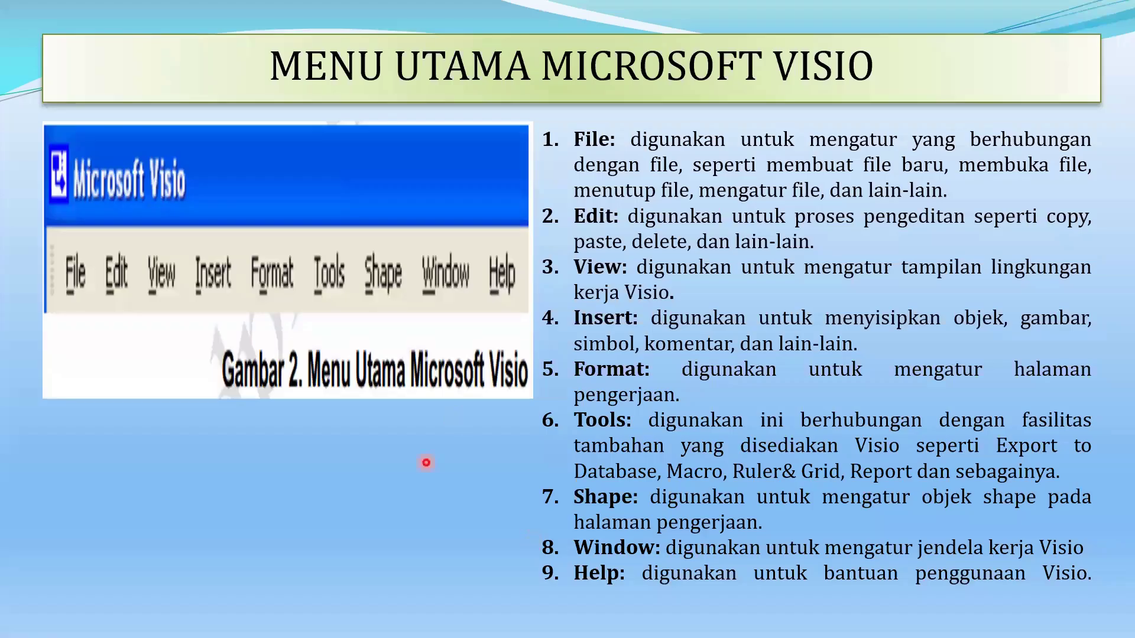
pyautogui.click(426, 463)
pyautogui.click(426, 463)
pyautogui.click(426, 463)
pyautogui.click(426, 463)
pyautogui.click(426, 462)
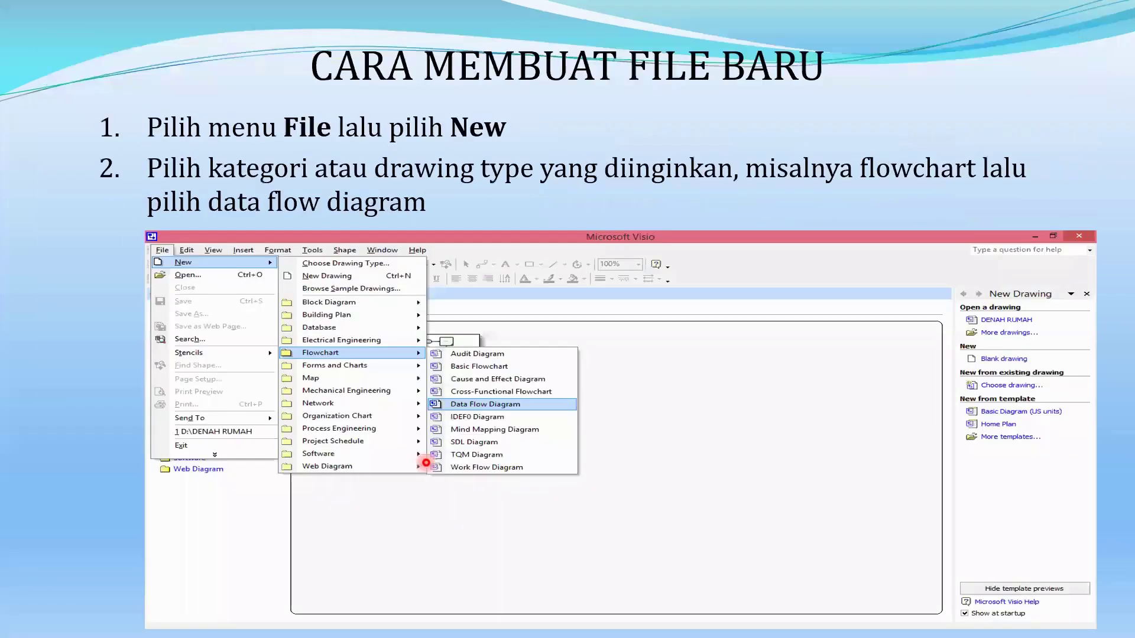
pyautogui.click(426, 463)
pyautogui.click(426, 463)
pyautogui.click(426, 463)
pyautogui.click(426, 463)
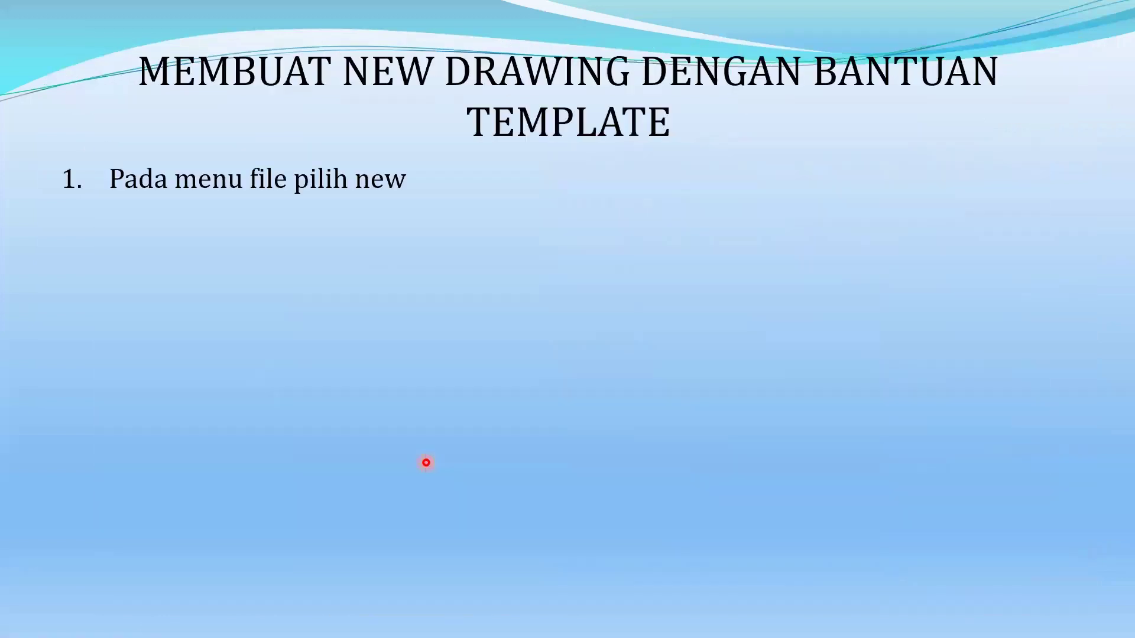
pyautogui.click(426, 463)
pyautogui.click(426, 463)
pyautogui.click(426, 462)
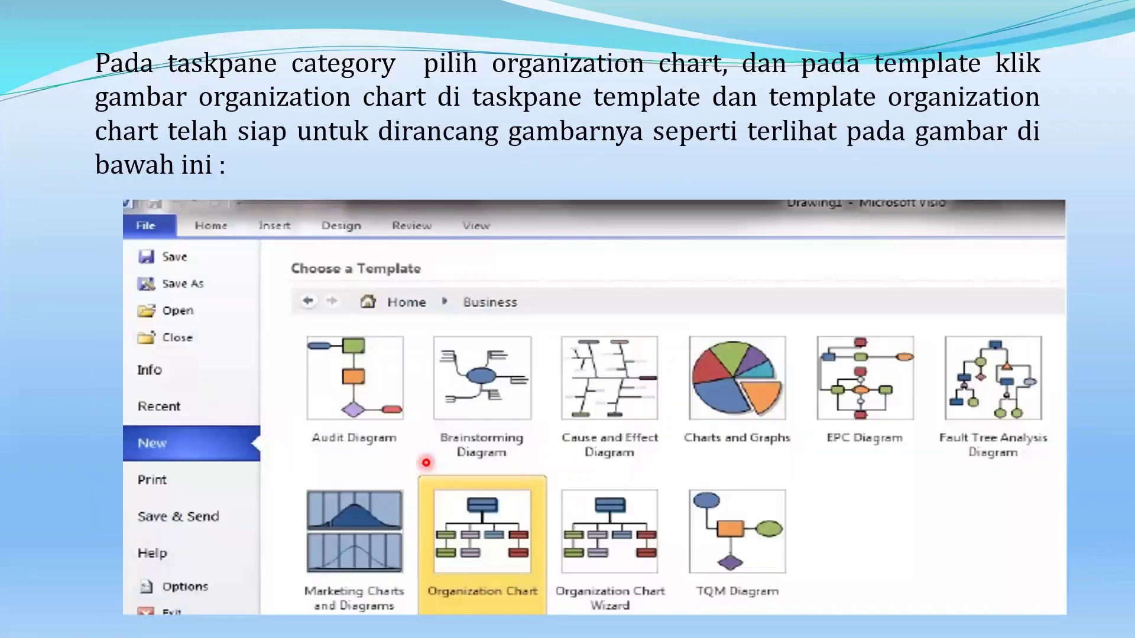
pyautogui.click(426, 463)
pyautogui.scroll(4, 426, 462)
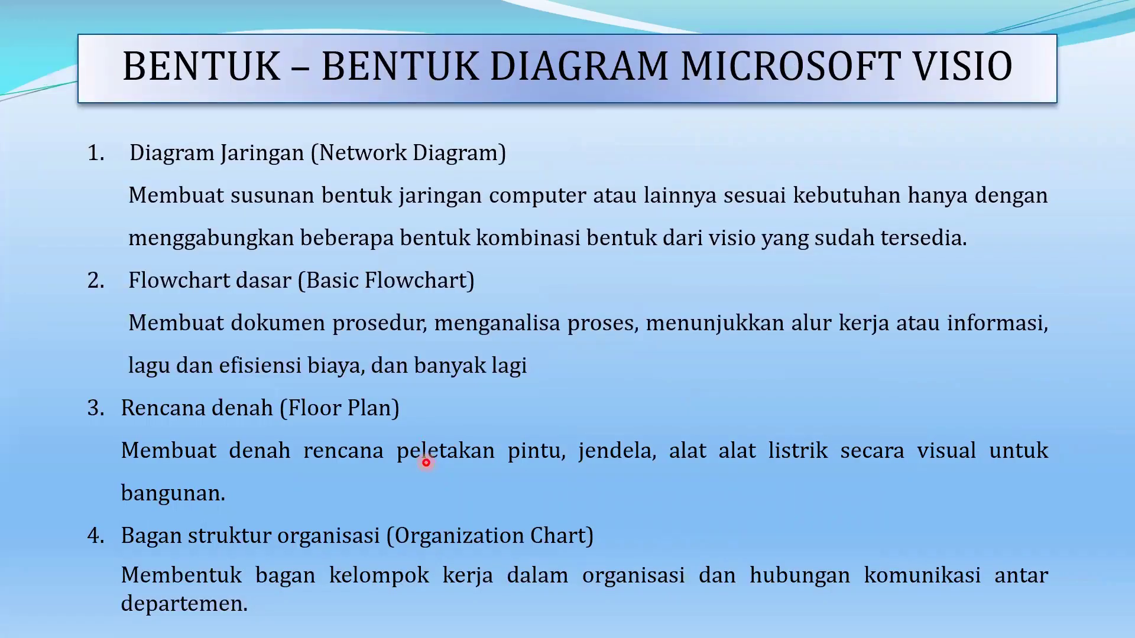
pyautogui.click(426, 463)
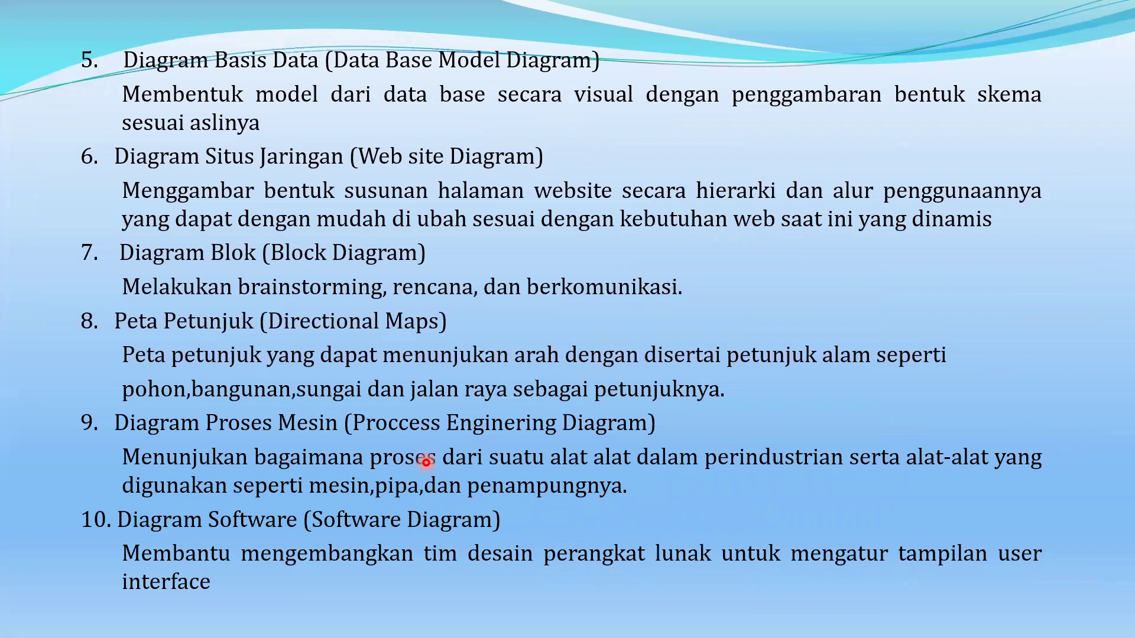
# Advance the slide show to the slide with example Visio drawings, and switch back to Drawing11 in Visio.
pyautogui.click(426, 463)
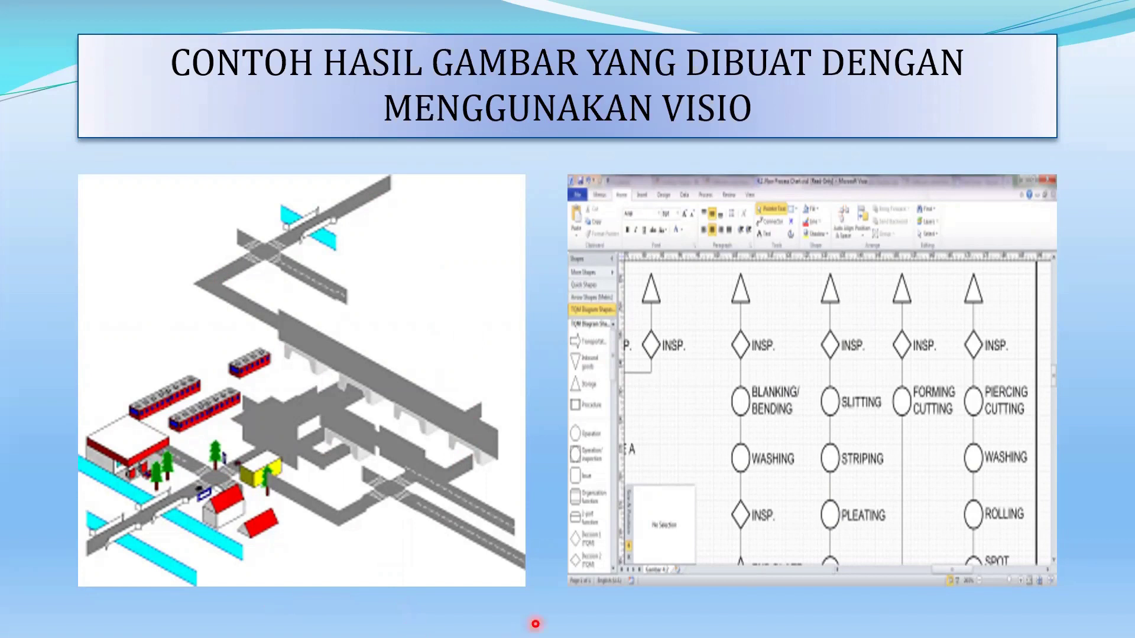
pyautogui.press('super')
pyautogui.moveTo(419, 624)
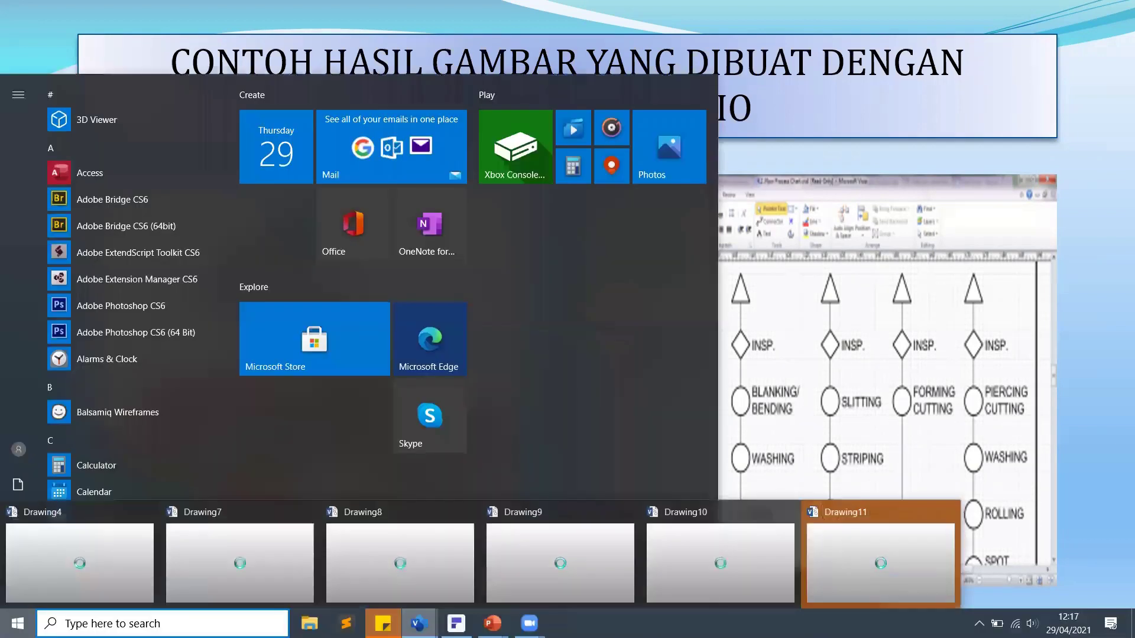
pyautogui.click(834, 552)
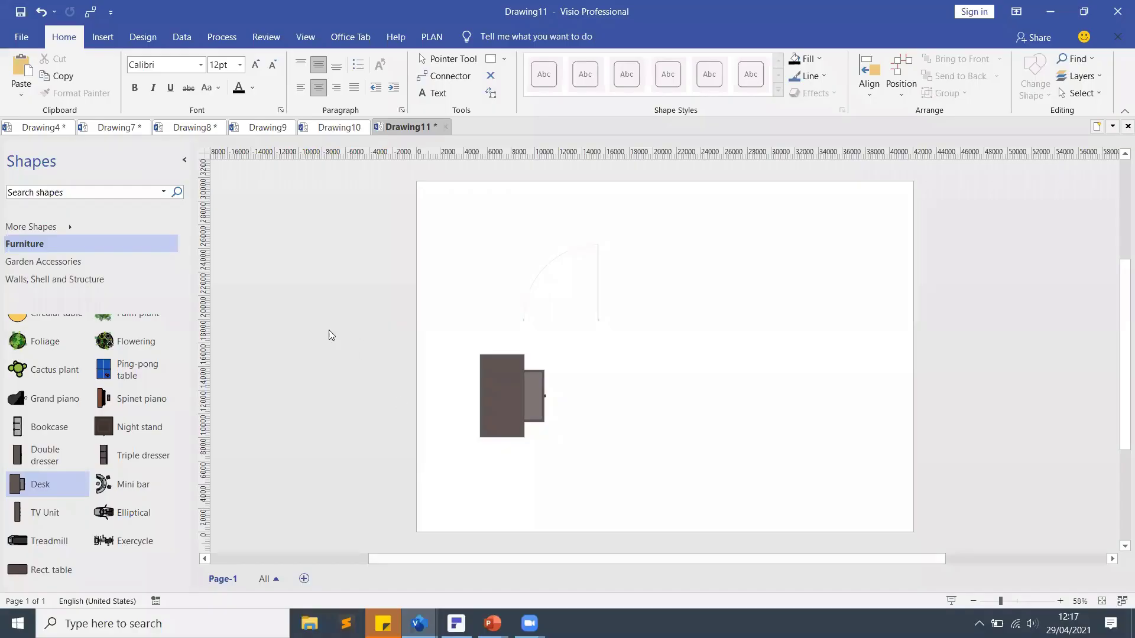
# Create a new metric drawing from the Directional Map 3D template in the Floor Plans template group.
pyautogui.click(20, 38)
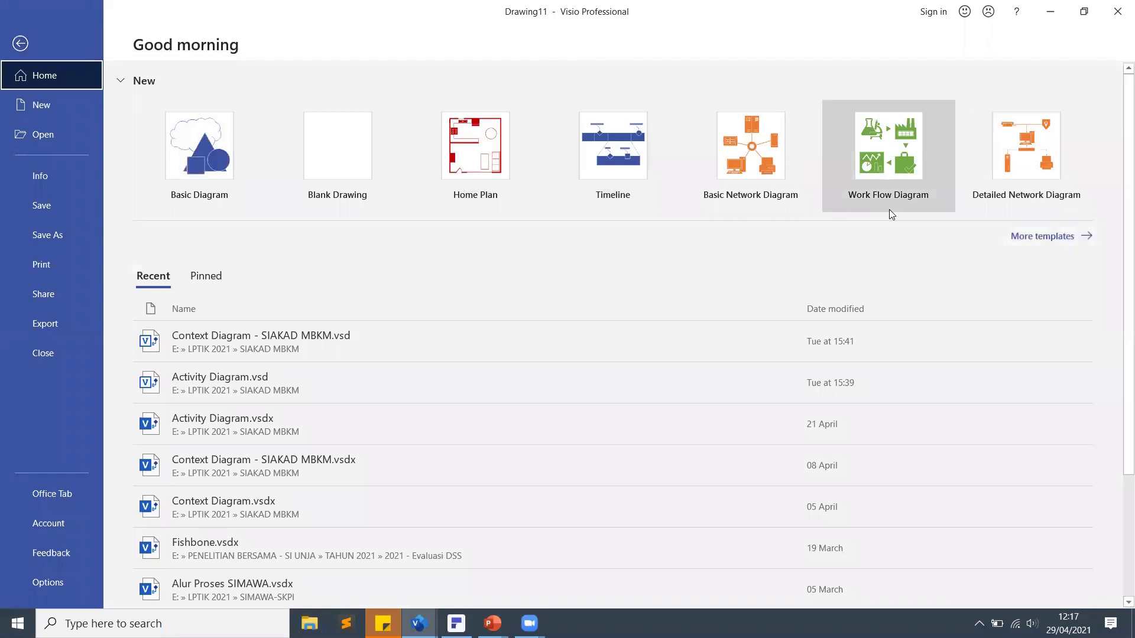
pyautogui.click(1071, 239)
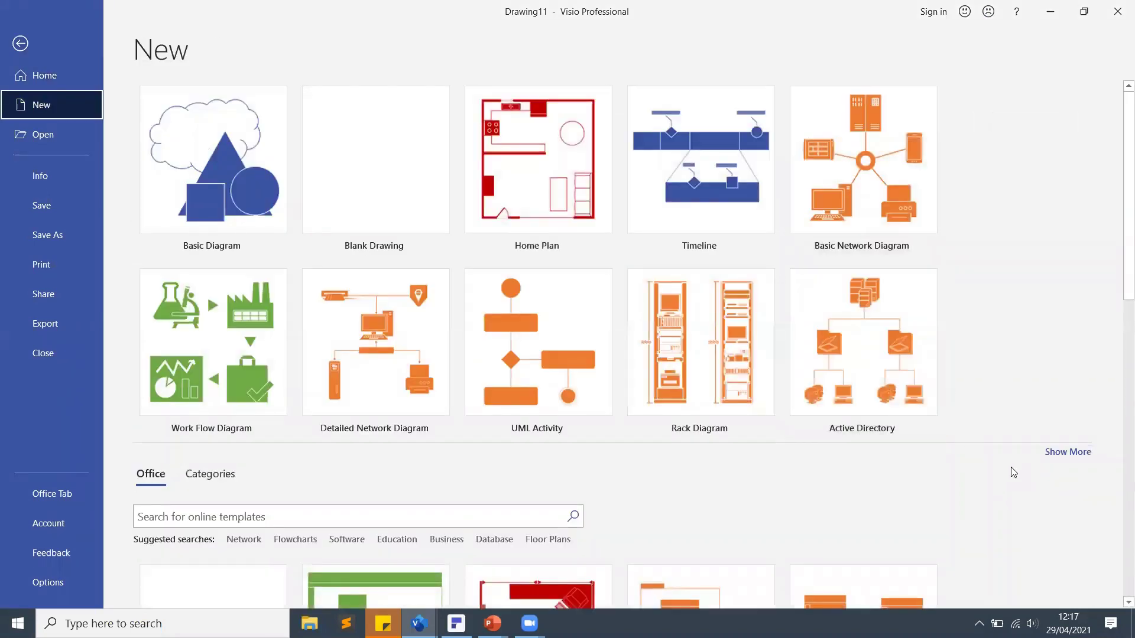
pyautogui.scroll(-2, 1013, 472)
pyautogui.scroll(-5, 1013, 472)
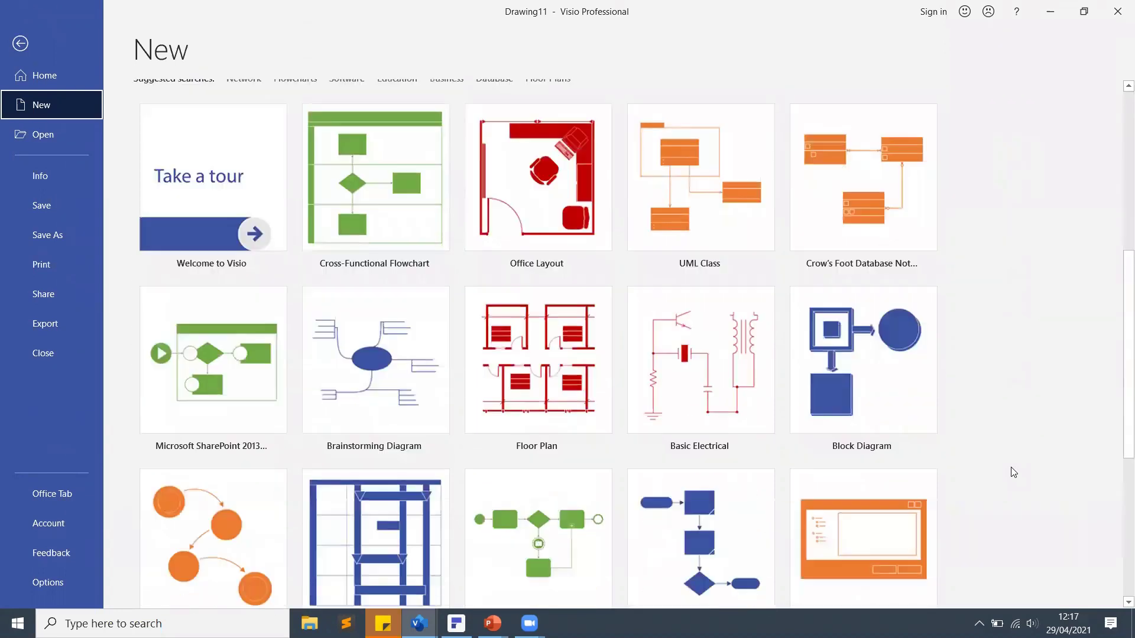
pyautogui.scroll(-2, 1013, 472)
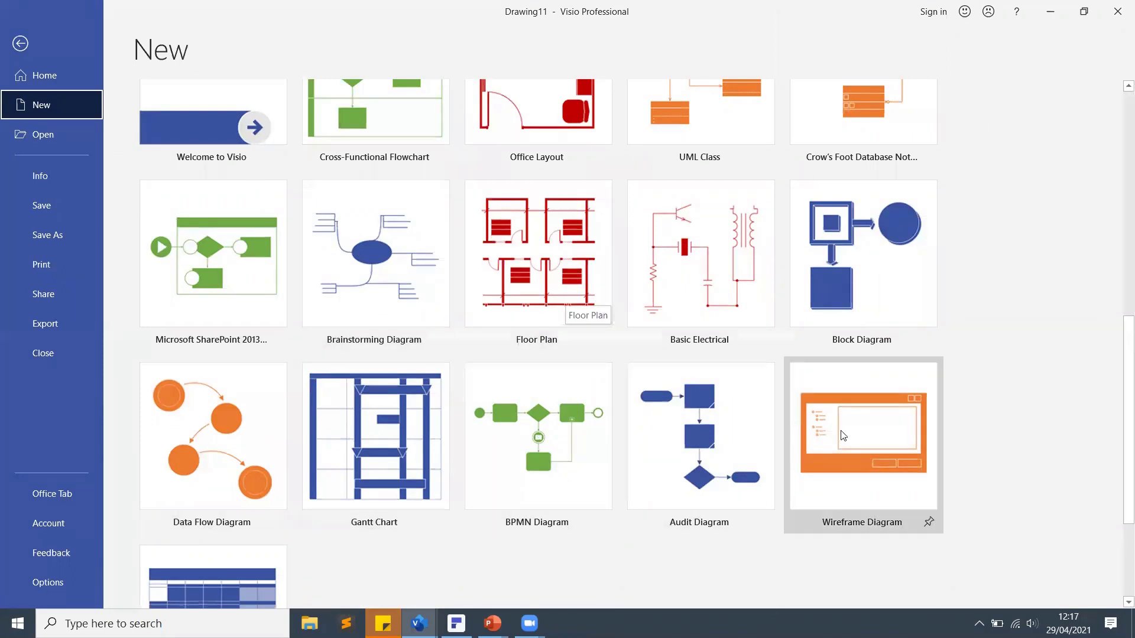
pyautogui.scroll(3, 842, 436)
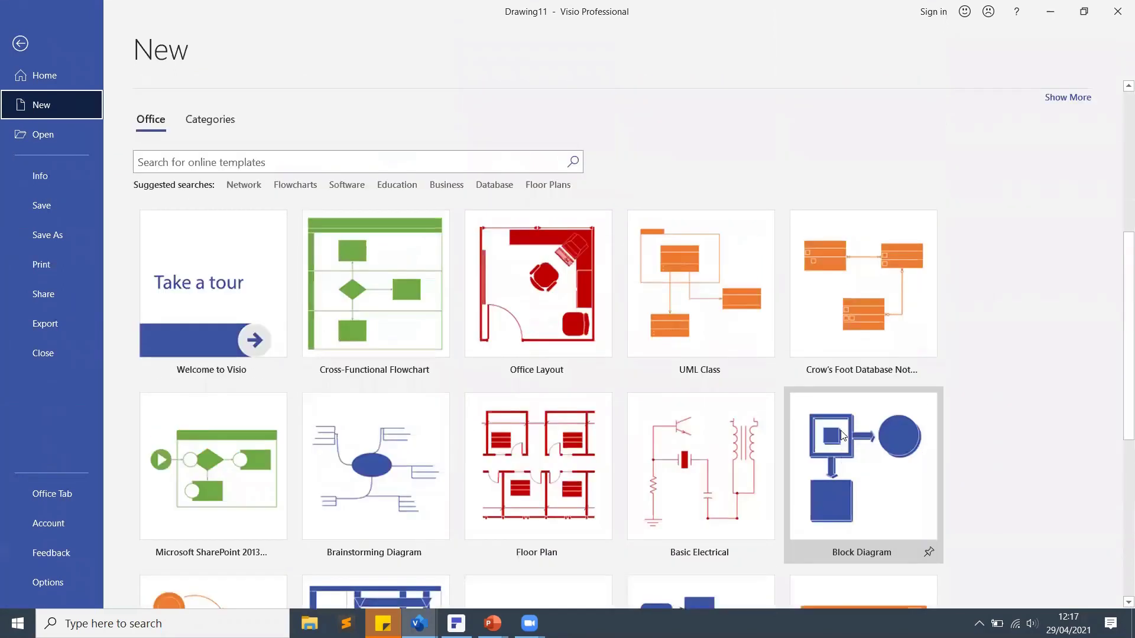
pyautogui.scroll(2, 843, 436)
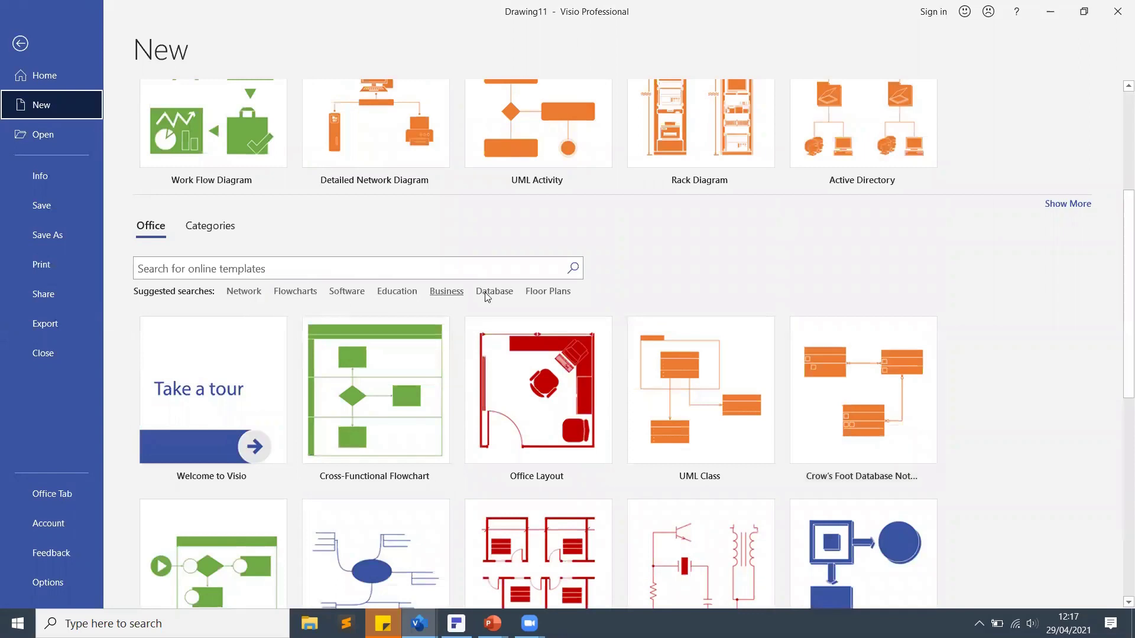
pyautogui.click(539, 292)
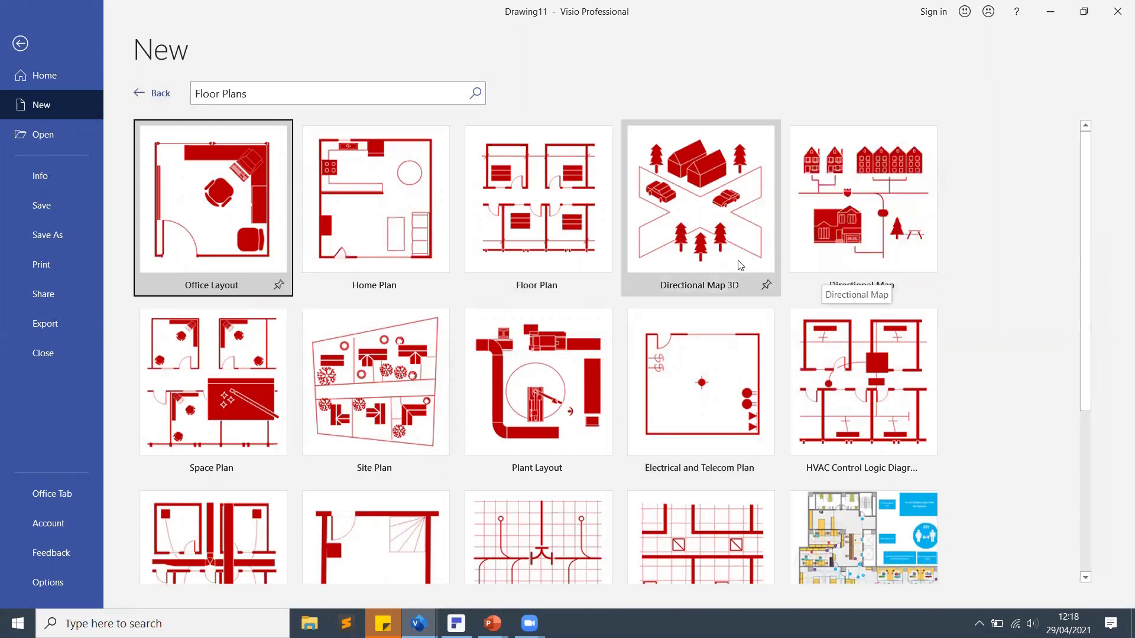
pyautogui.click(725, 236)
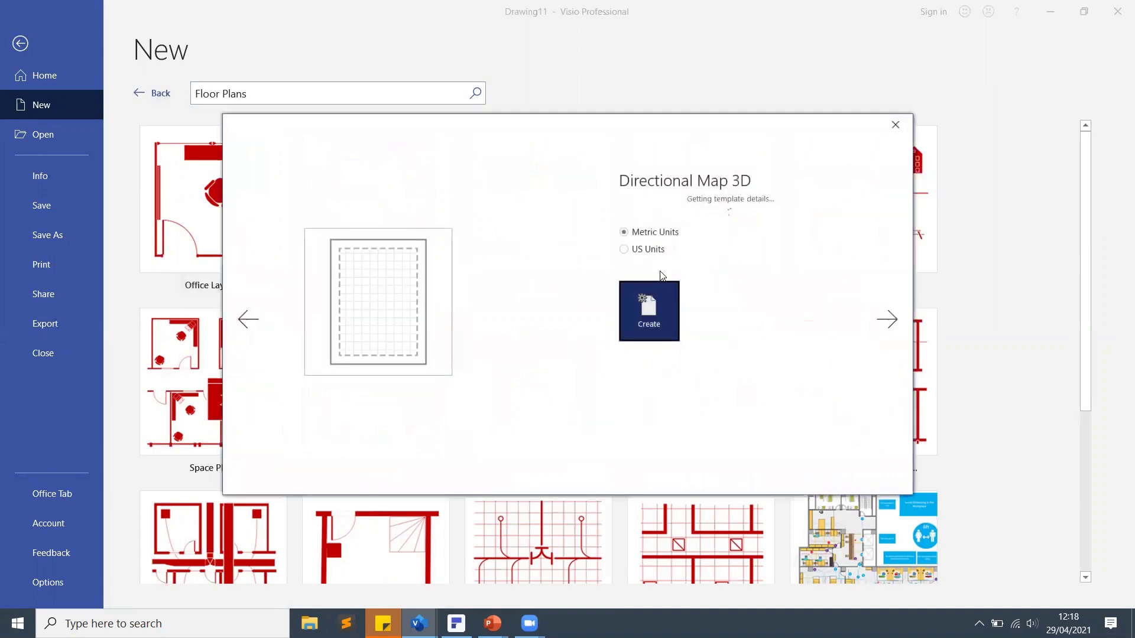
pyautogui.click(657, 341)
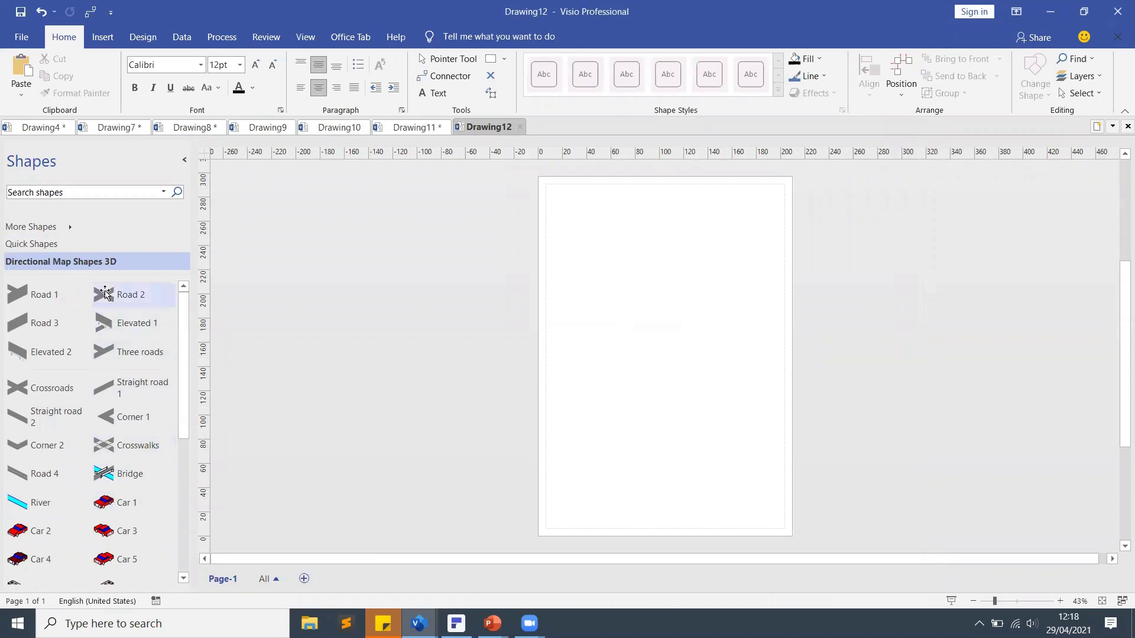
# Place a Petrol station 2 shape in the page's upper-left area and an Airport shape across the page's right edge.
pyautogui.scroll(-3, 129, 343)
pyautogui.scroll(-4, 127, 340)
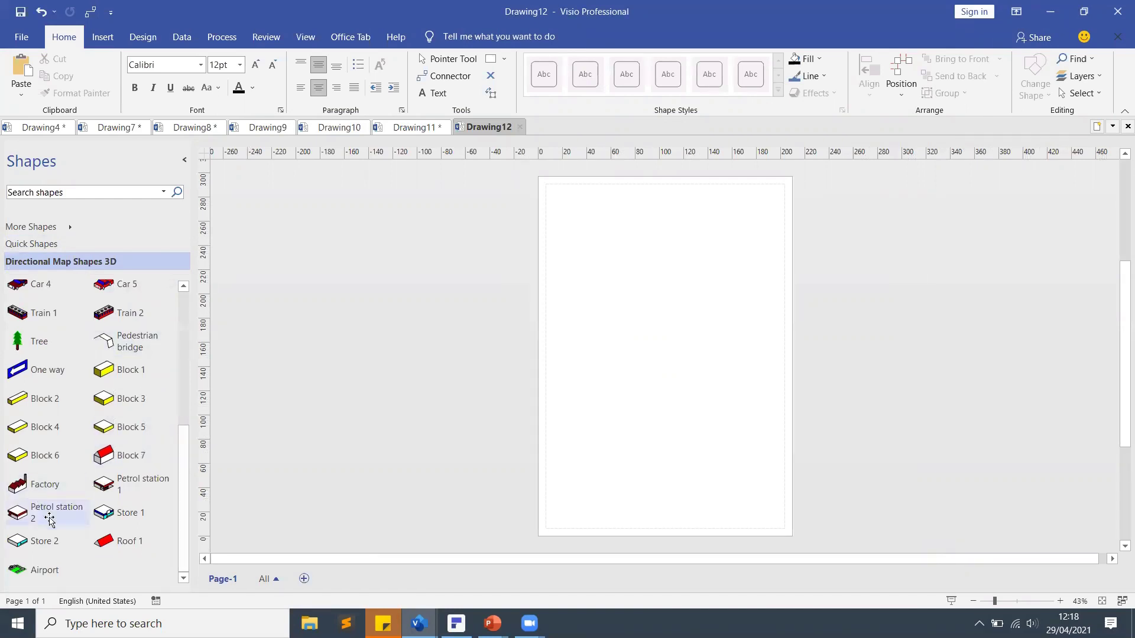
pyautogui.moveTo(50, 520); pyautogui.dragTo(625, 296)
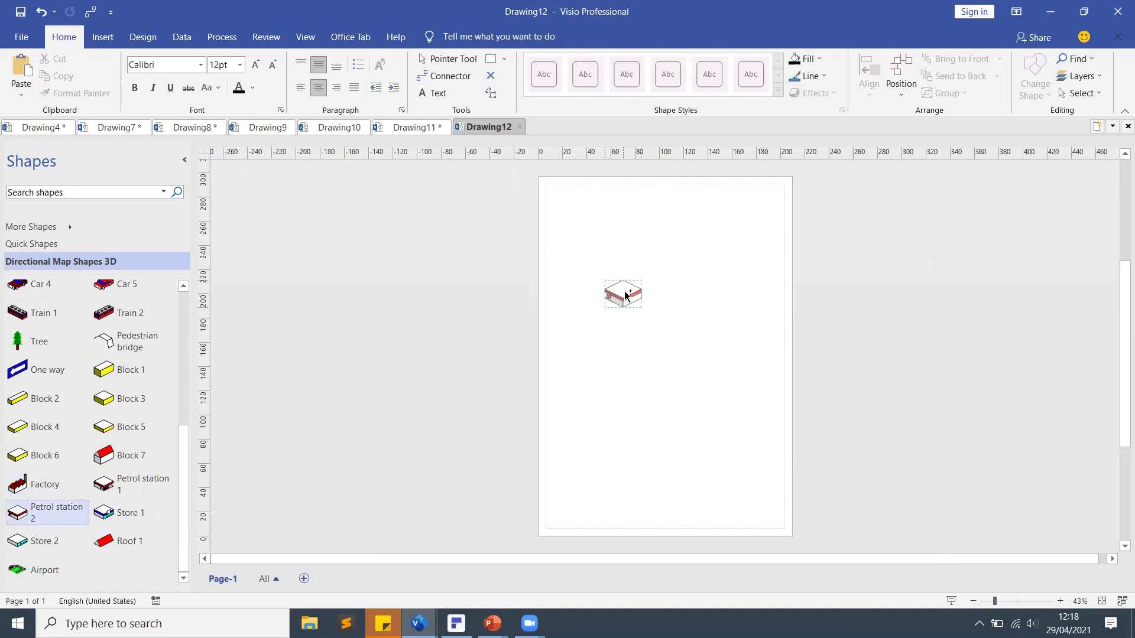
pyautogui.moveTo(41, 570); pyautogui.dragTo(766, 375)
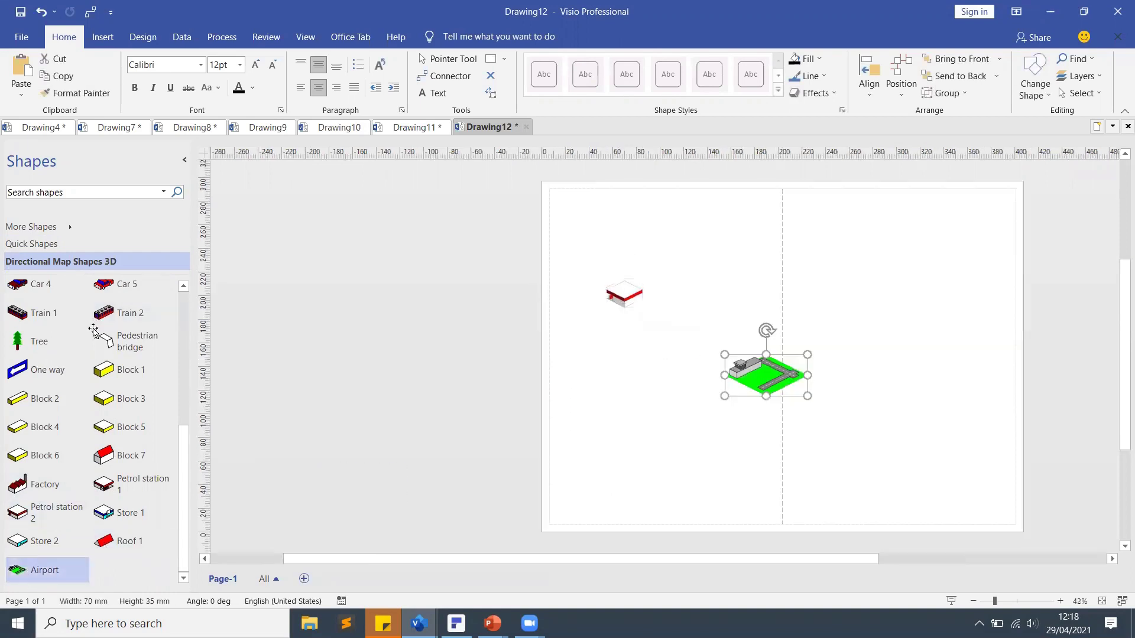
# Place a Tree shape between and below the petrol station and airport, enlarge it to several times its size and clear the selection.
pyautogui.scroll(1, 86, 349)
pyautogui.scroll(2, 86, 349)
pyautogui.moveTo(39, 426); pyautogui.dragTo(680, 398)
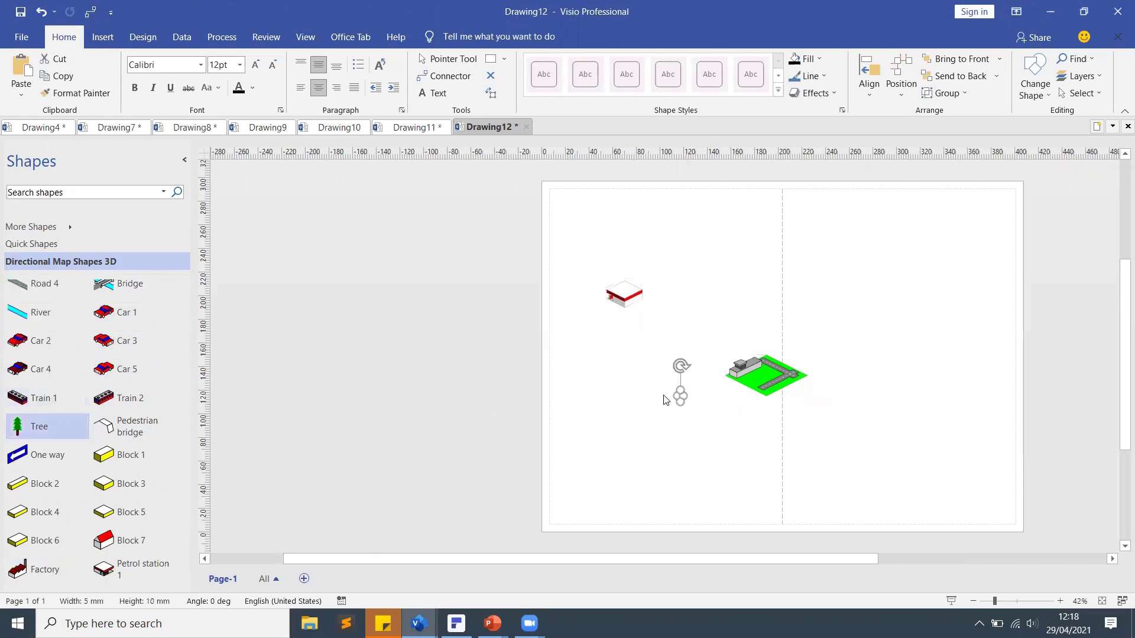
pyautogui.click(428, 375)
pyautogui.moveTo(492, 623)
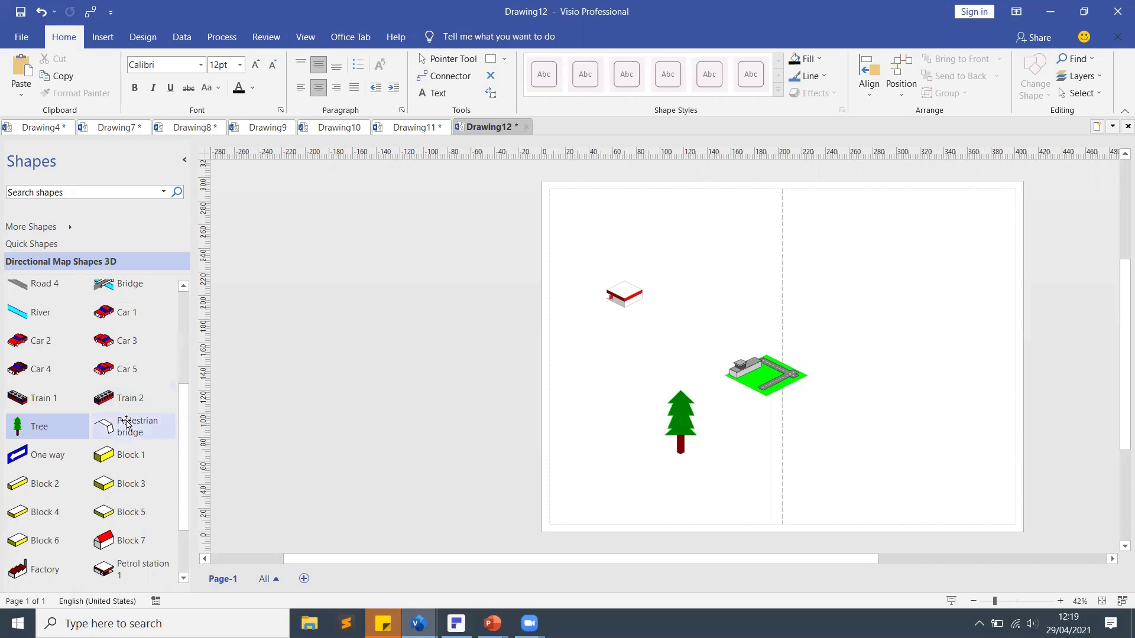
pyautogui.scroll(4, 116, 418)
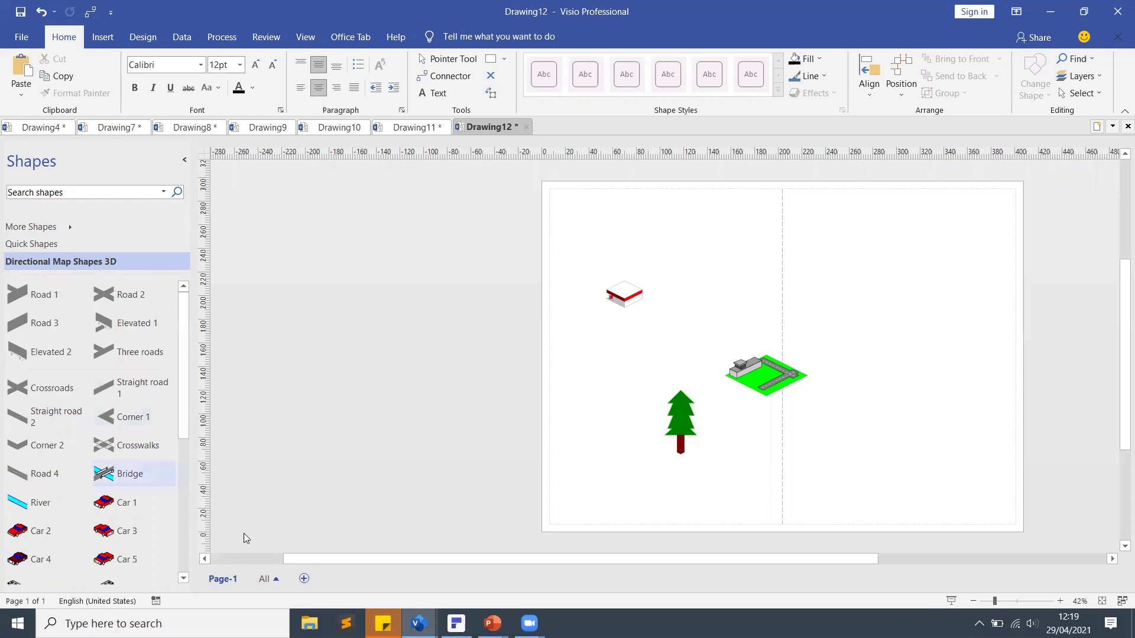
# Examine the full range of templates available for new drawings, including the electrical, block, data flow and BPMN diagrams.
pyautogui.click(21, 37)
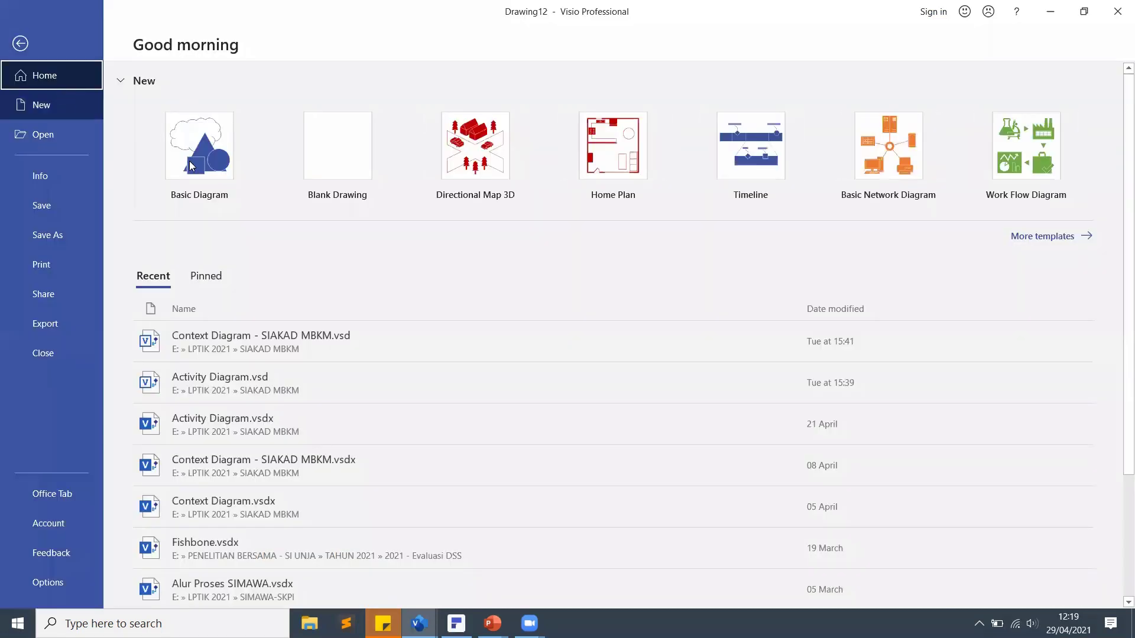
pyautogui.click(1045, 241)
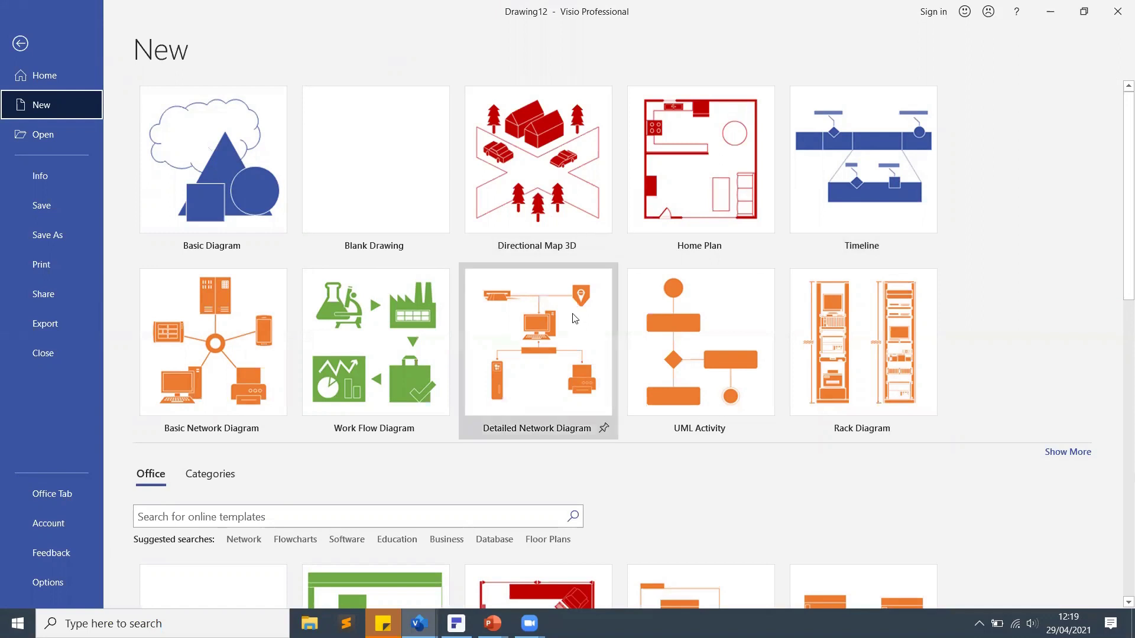
pyautogui.scroll(-4, 573, 304)
pyautogui.scroll(-3, 574, 319)
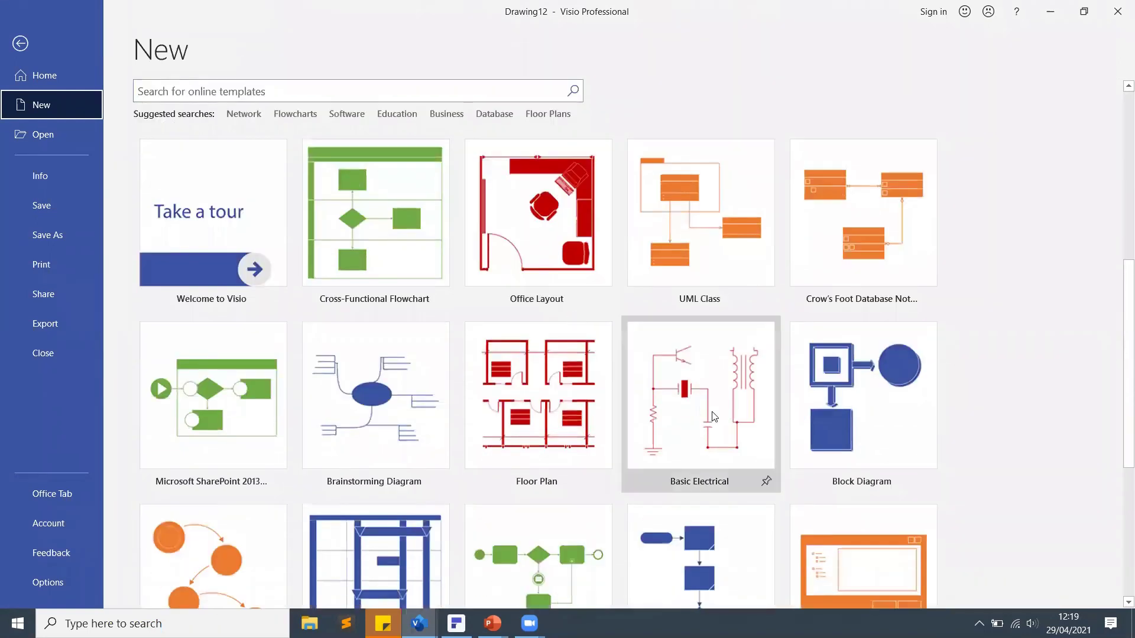
pyautogui.scroll(-2, 728, 424)
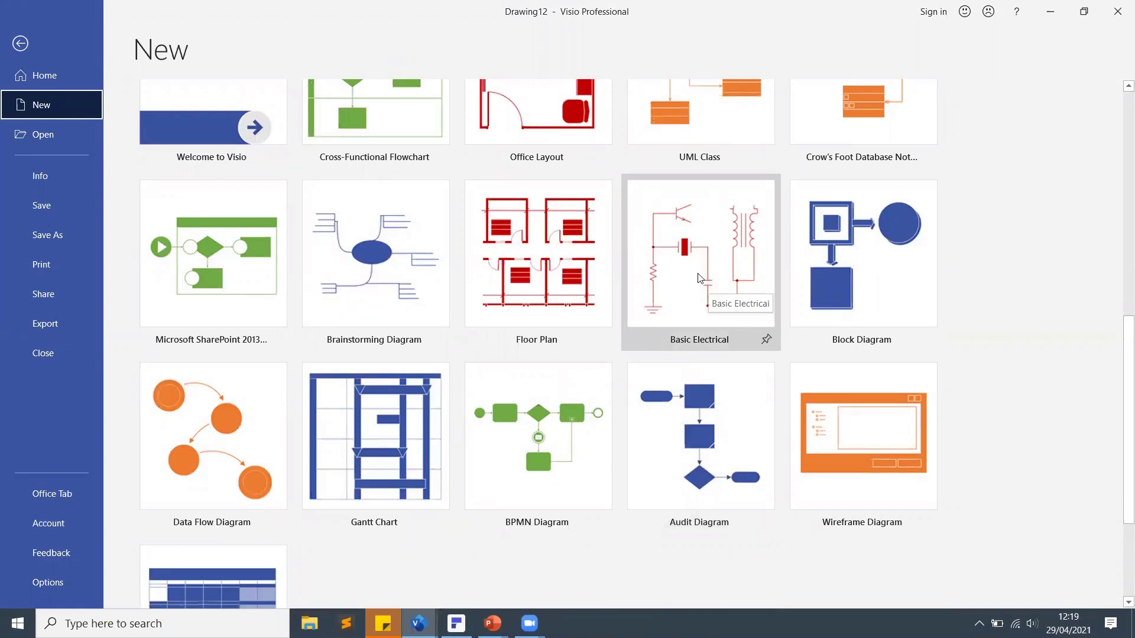
pyautogui.scroll(3, 699, 278)
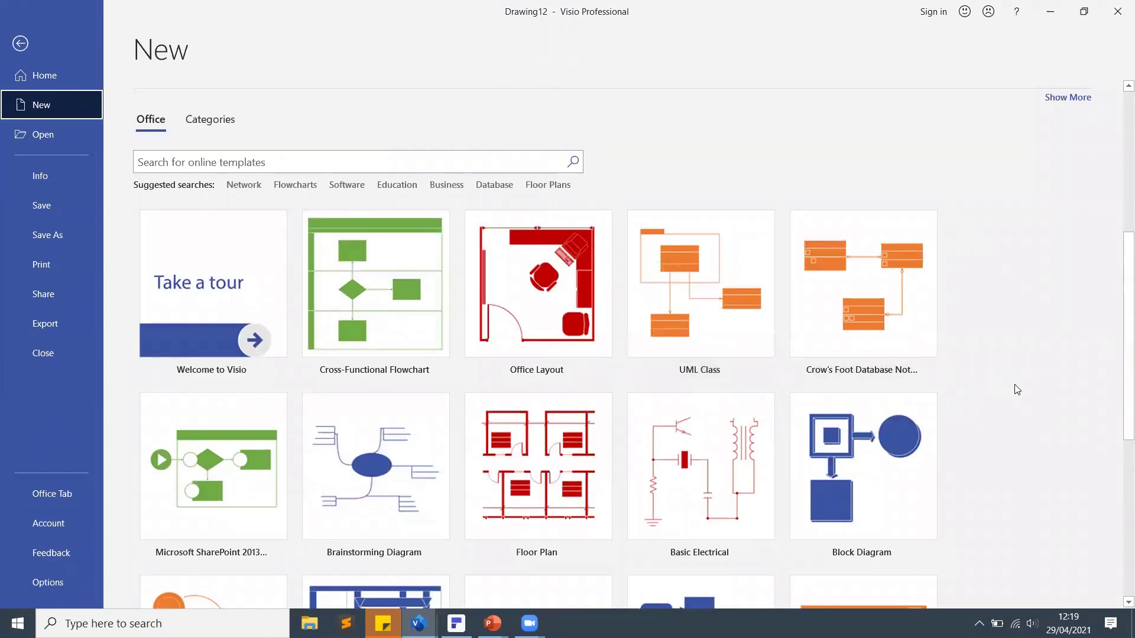
pyautogui.scroll(-2, 998, 246)
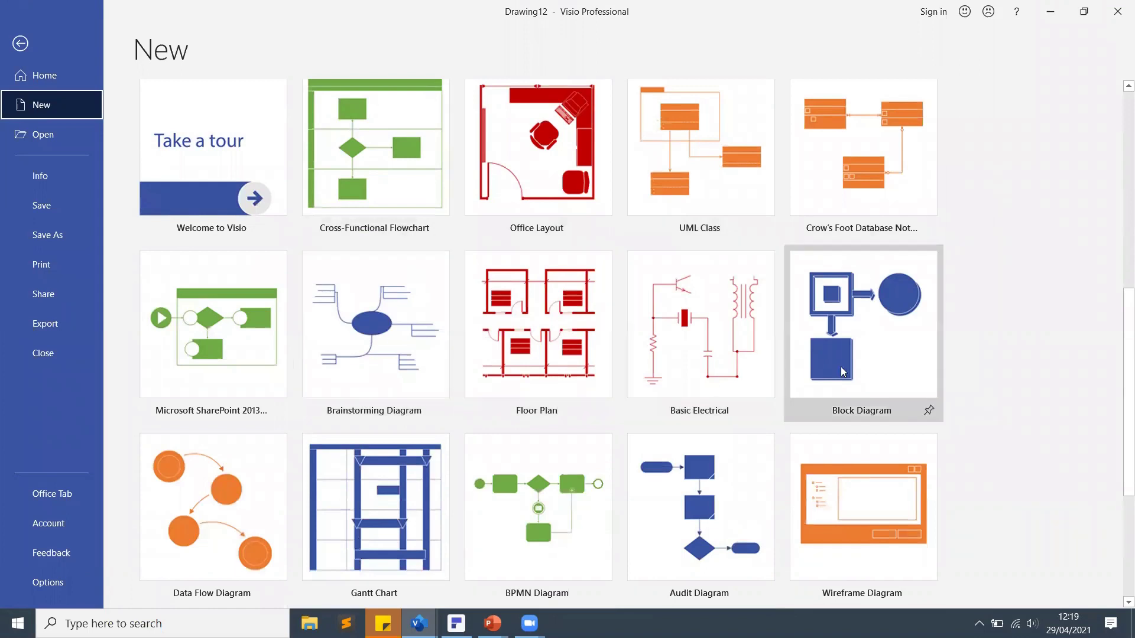
pyautogui.scroll(-2, 922, 408)
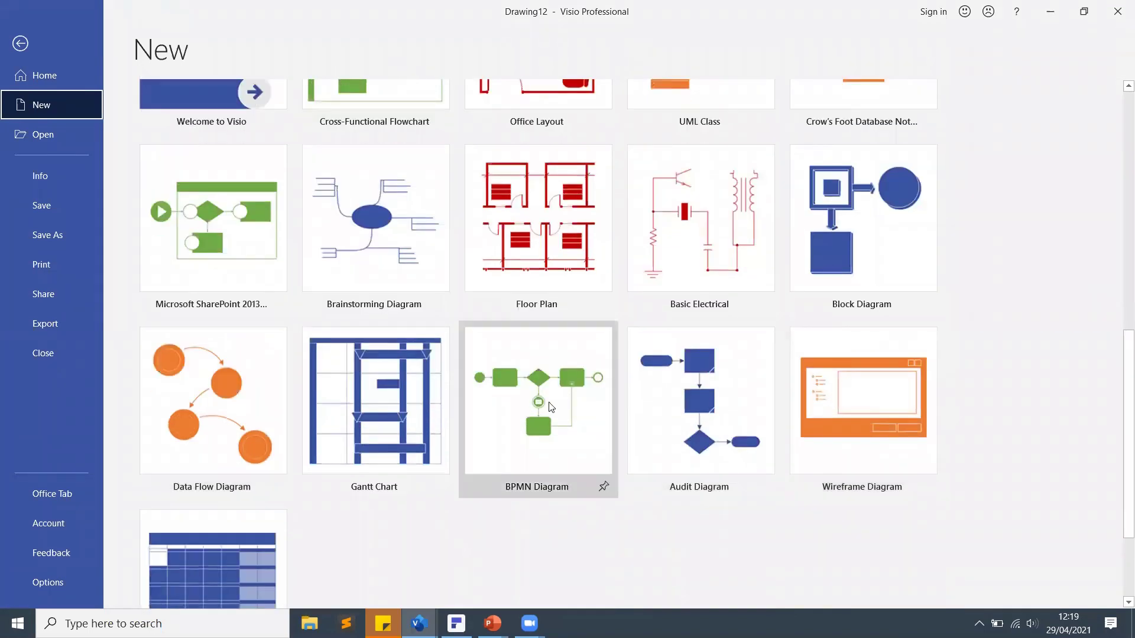
pyautogui.scroll(-1, 234, 420)
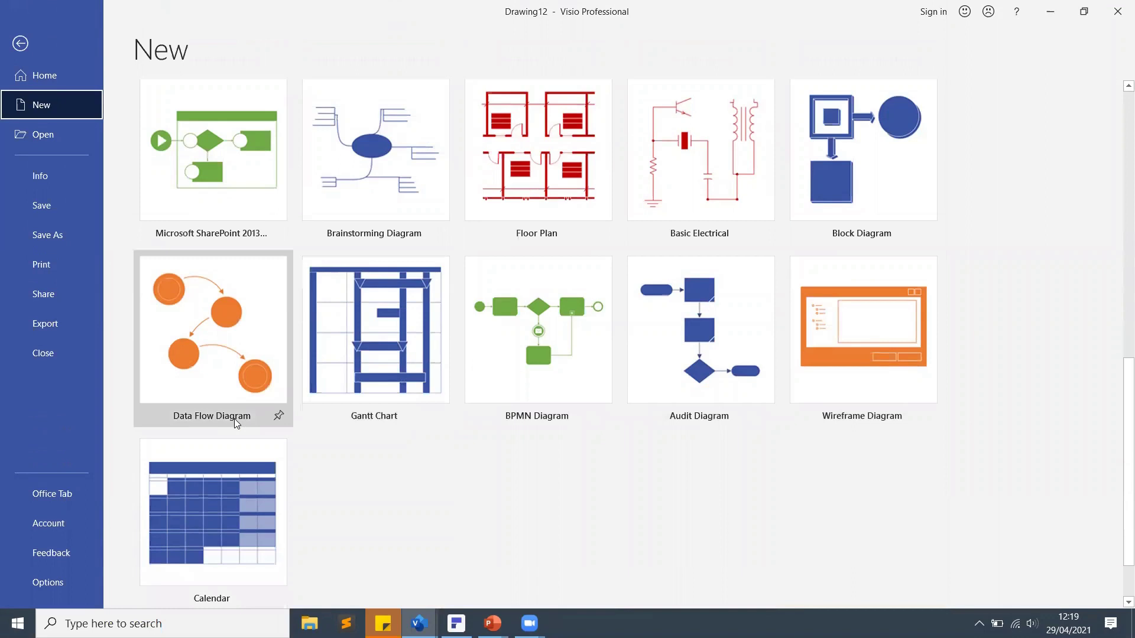
pyautogui.scroll(8, 234, 418)
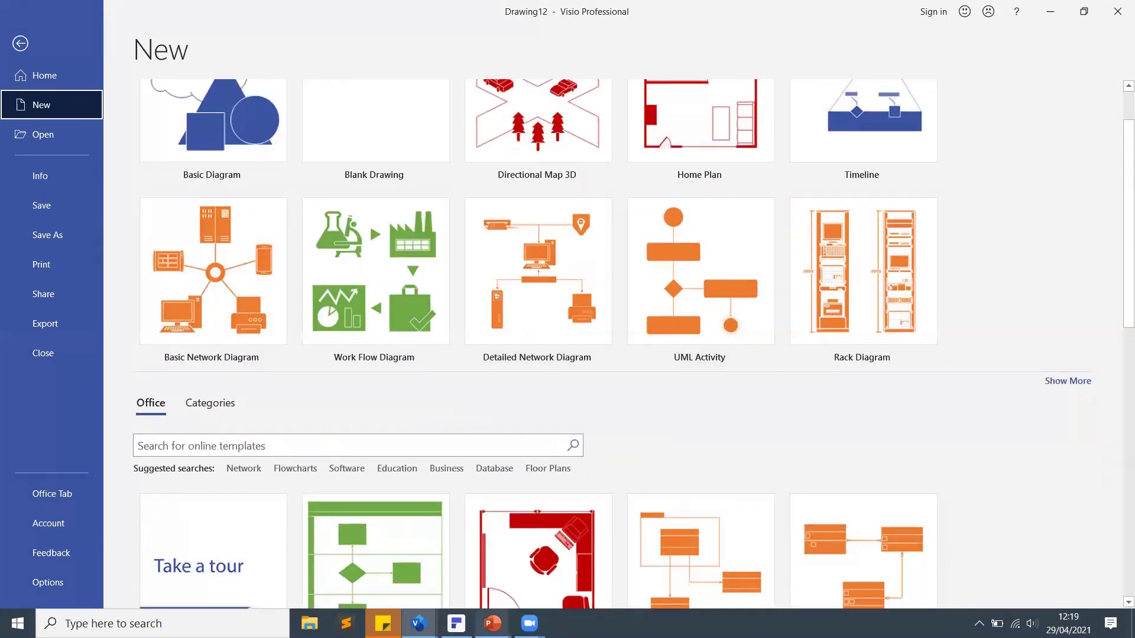
# Switch to the running PowerPoint slide show and advance to the slide with the floor plan and flowchart examples.
pyautogui.moveTo(492, 623)
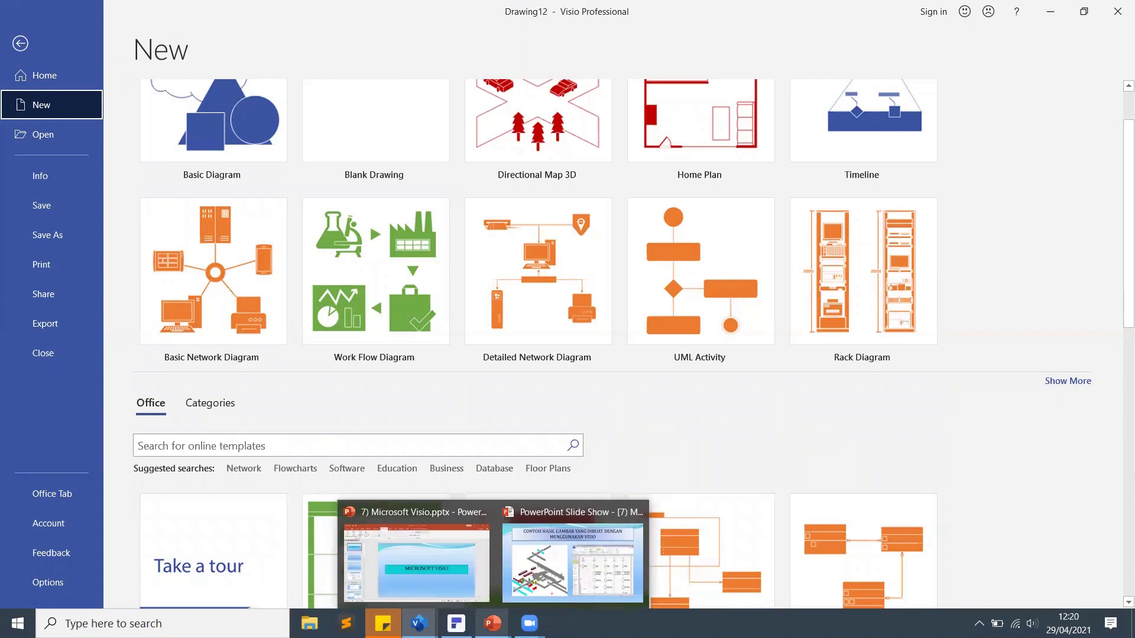
pyautogui.click(572, 561)
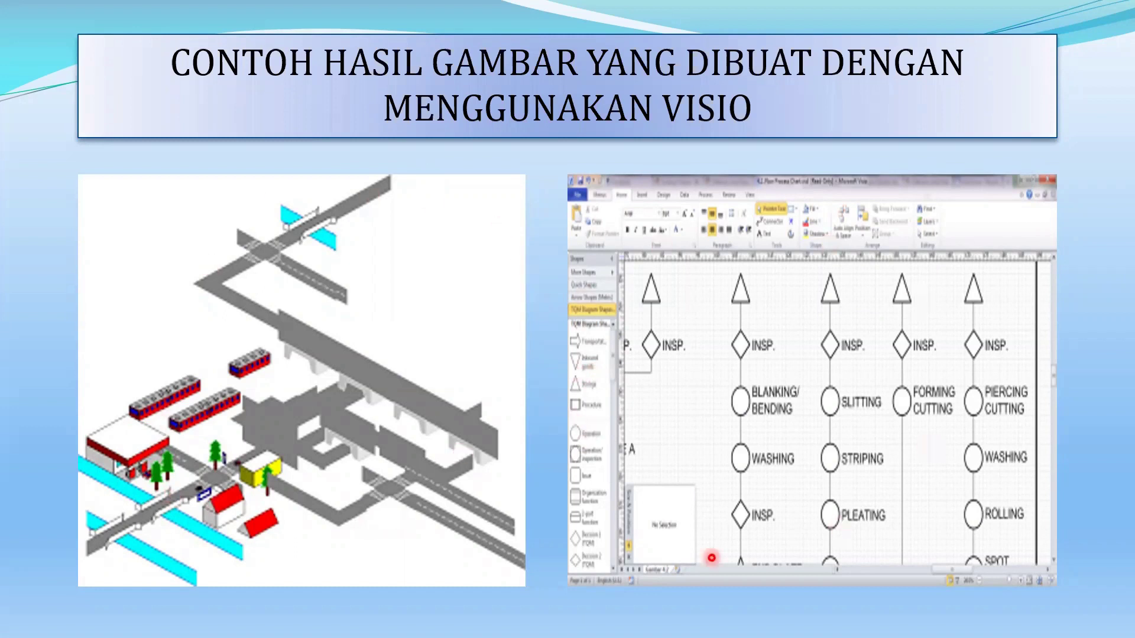
pyautogui.press('Right')
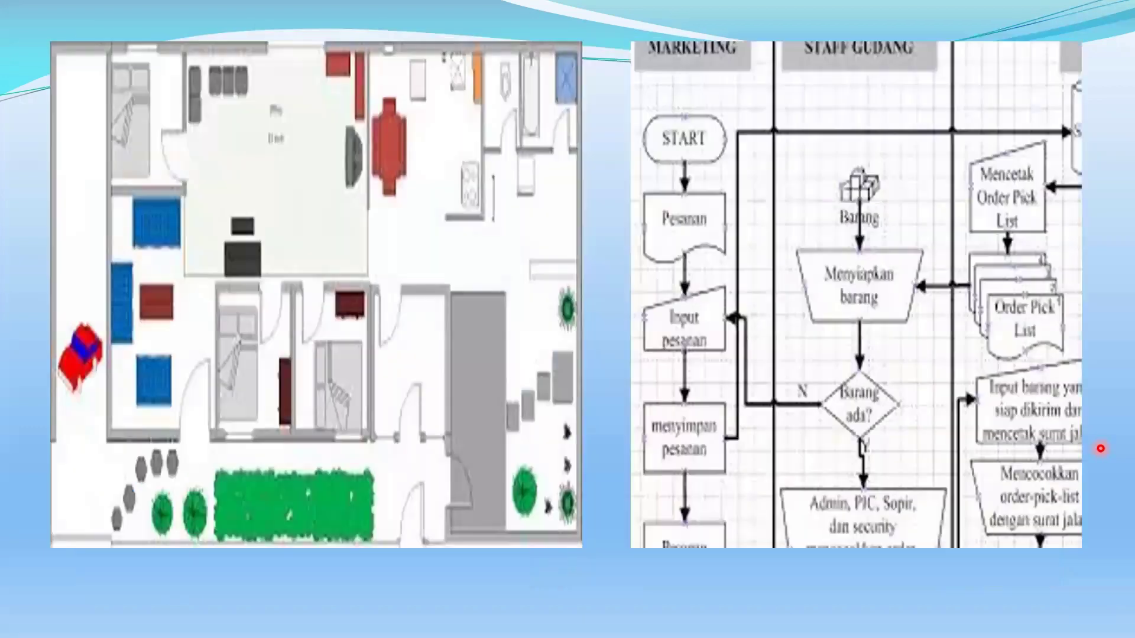